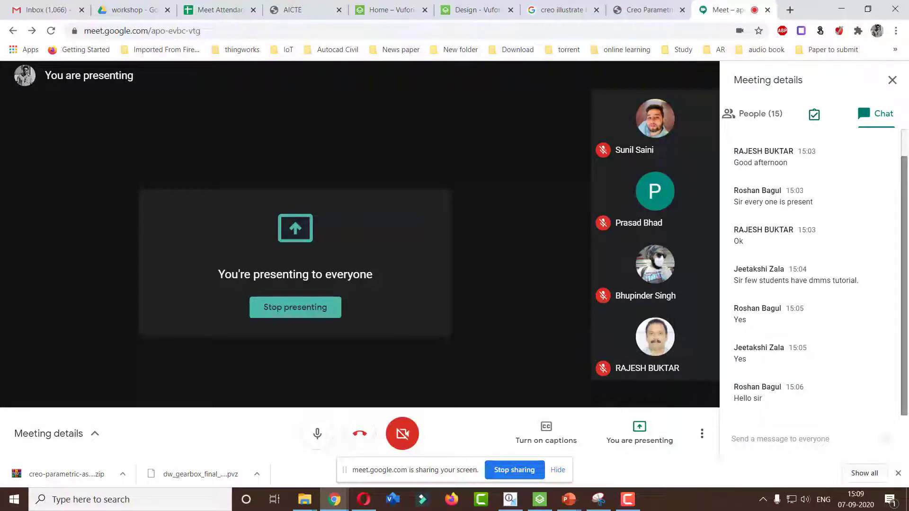
pyautogui.scroll(1, 907, 298)
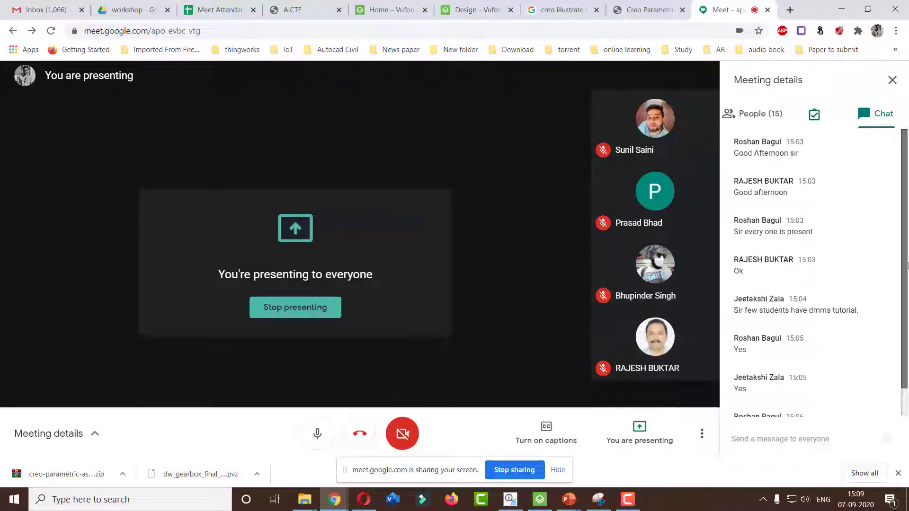
pyautogui.scroll(-1, 907, 266)
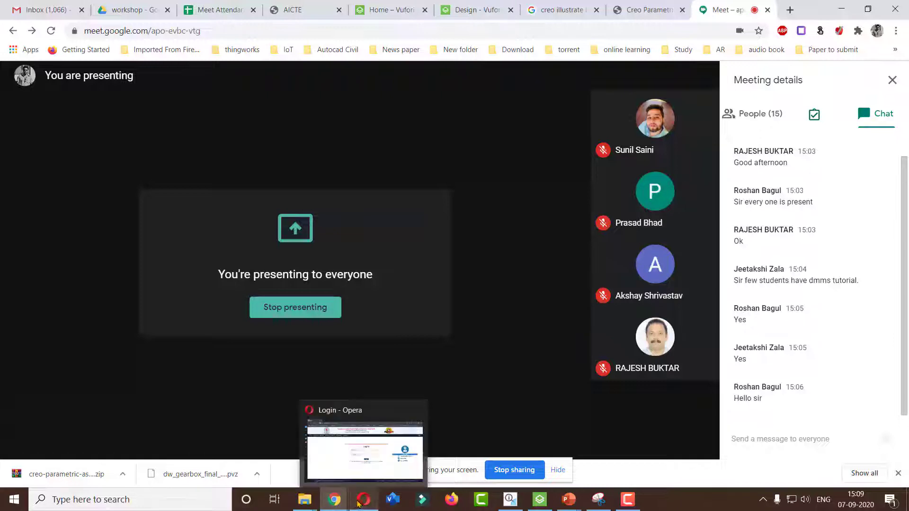
# Switch to Creo Illustrate and close the open illustration without keeping its unsaved changes
pyautogui.moveTo(510, 499)
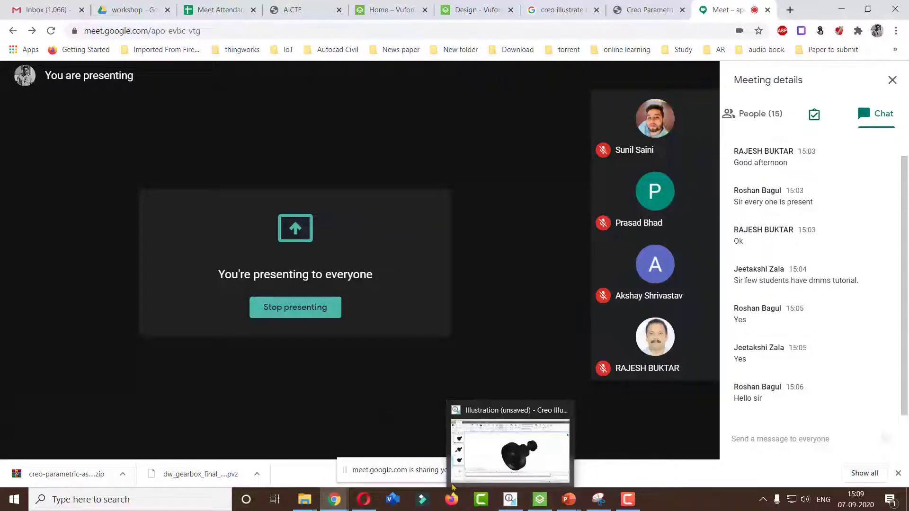
pyautogui.click(518, 500)
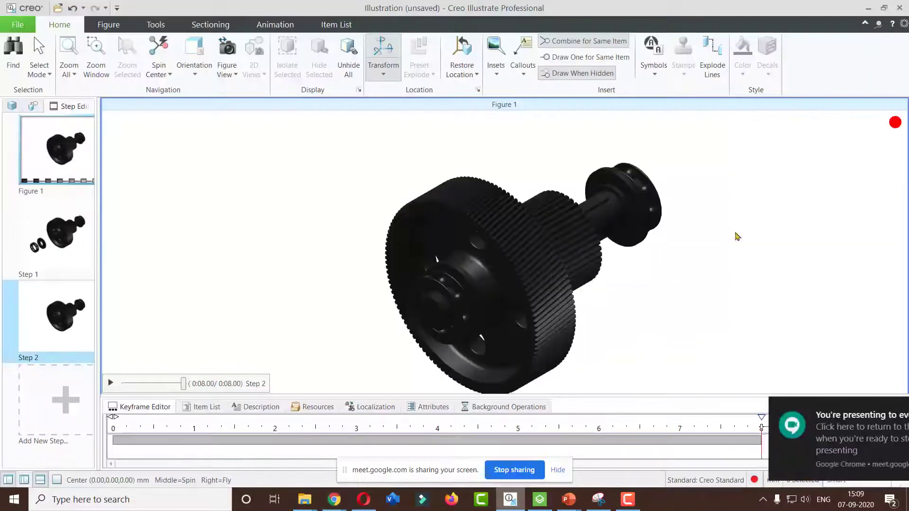
pyautogui.click(904, 11)
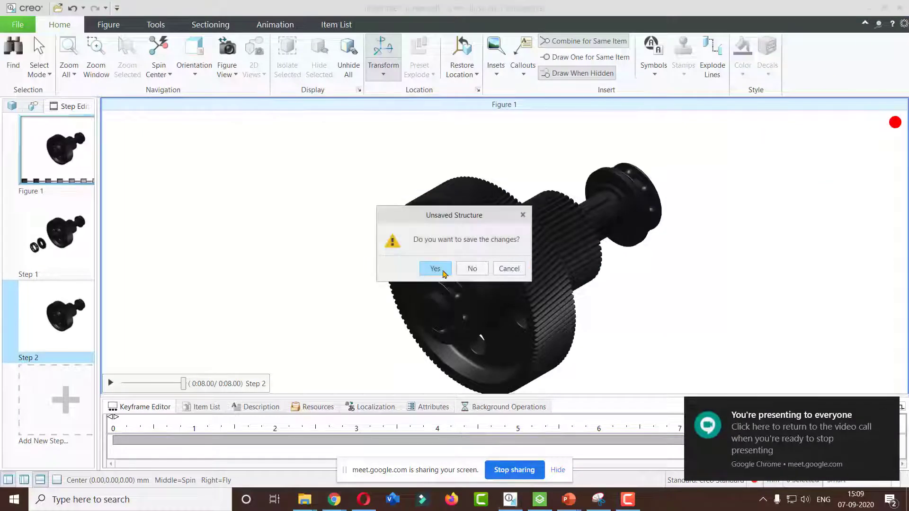
pyautogui.click(442, 271)
pyautogui.click(628, 378)
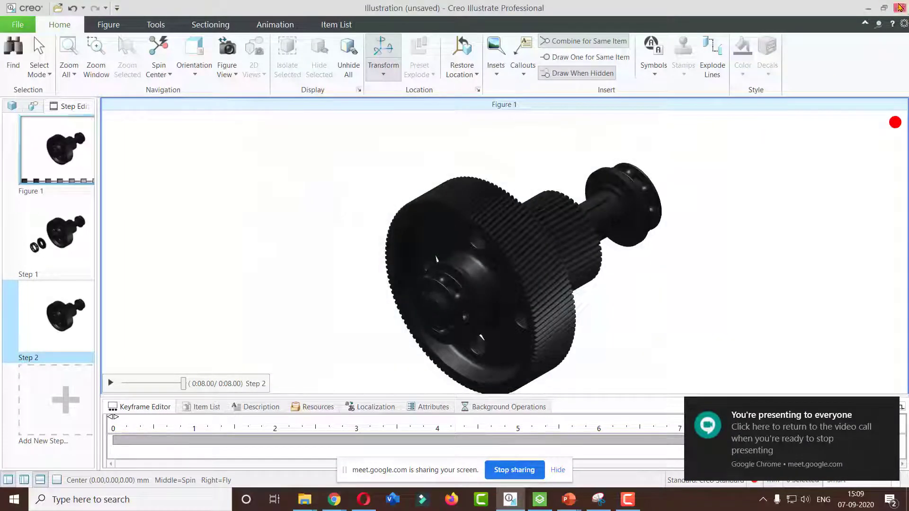
pyautogui.click(473, 269)
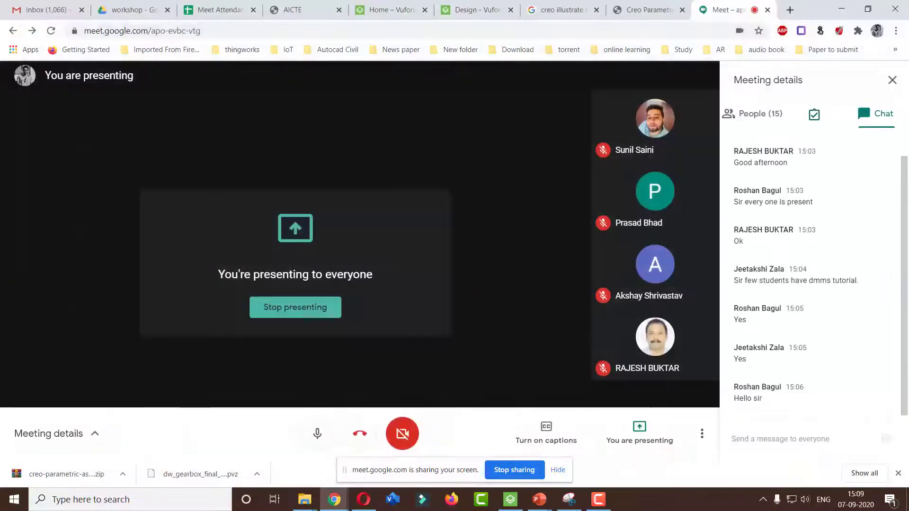
# Launch Creo Illustrate 7.0 from the Windows search
pyautogui.click(3, 507)
pyautogui.write('v')
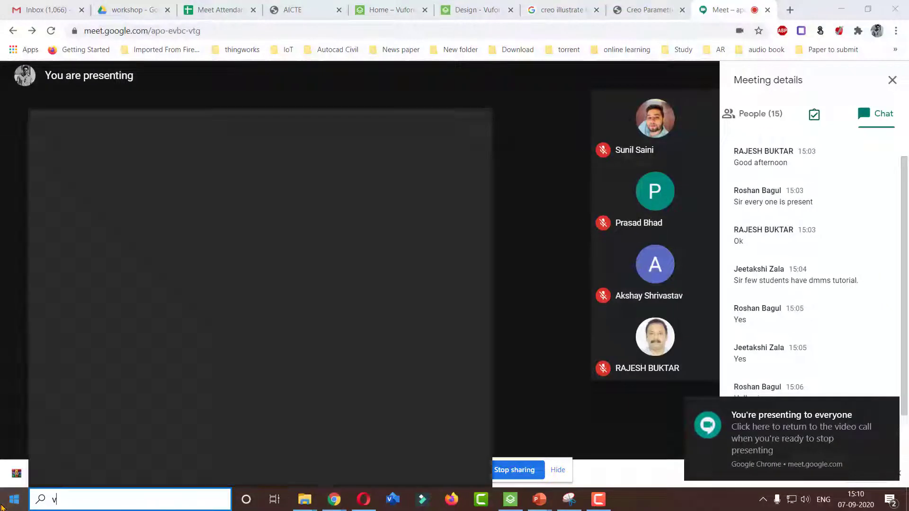
pyautogui.press('BackSpace')
pyautogui.write('ill')
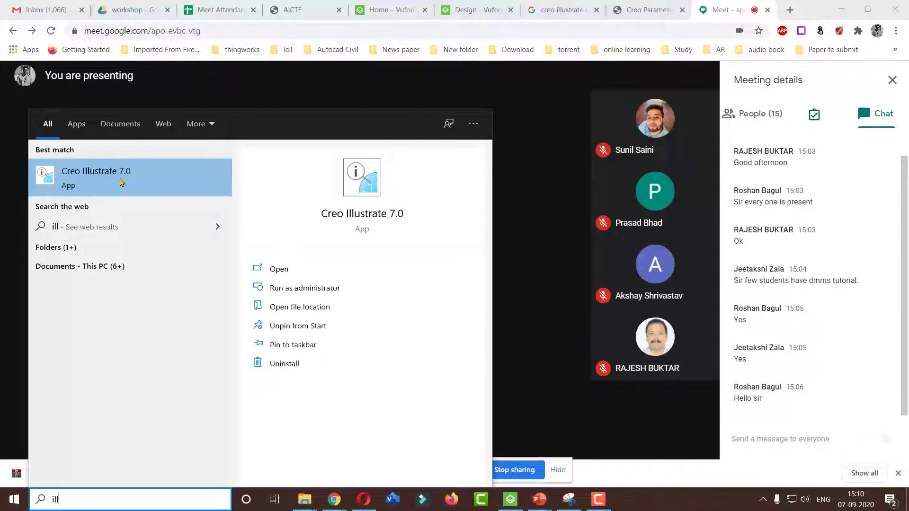
pyautogui.click(91, 180)
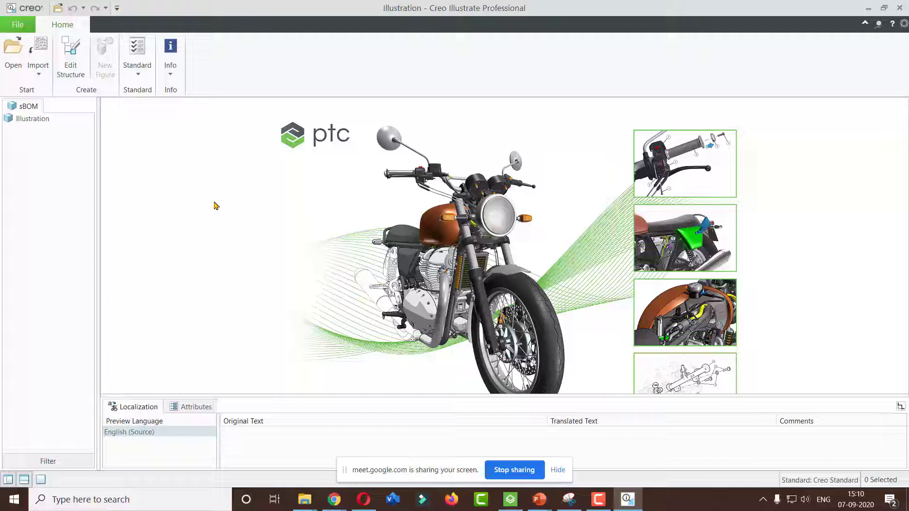
# Embed-import the assembly truc2.asm from the creo-parametric-assembly-1.snapshot.6 folder
pyautogui.click(39, 76)
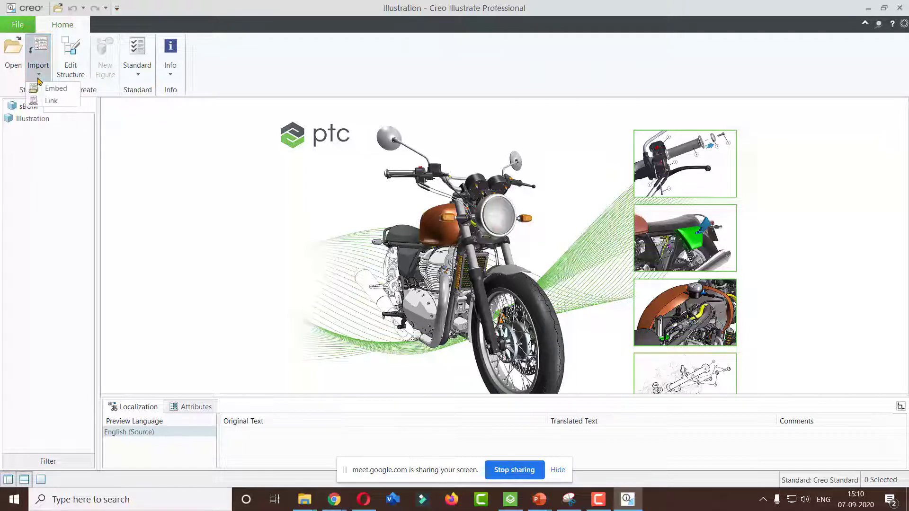
pyautogui.click(73, 91)
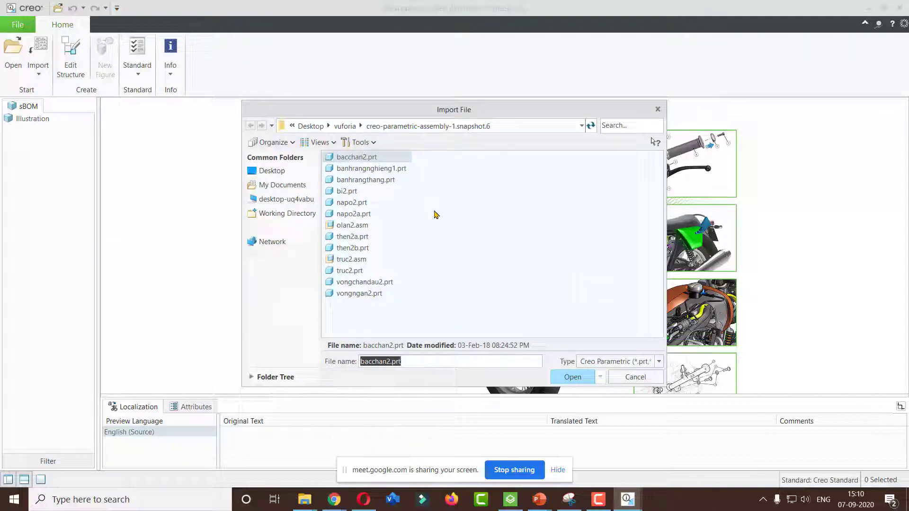
pyautogui.click(347, 264)
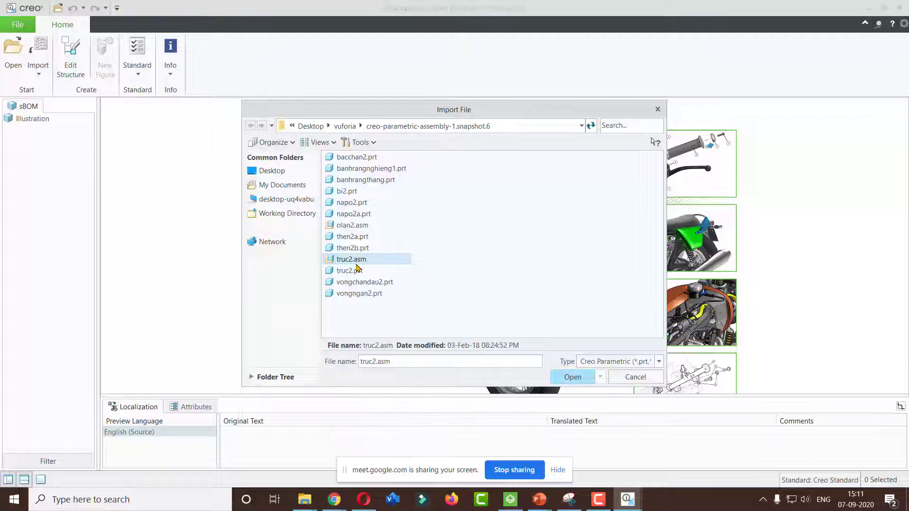
pyautogui.click(561, 377)
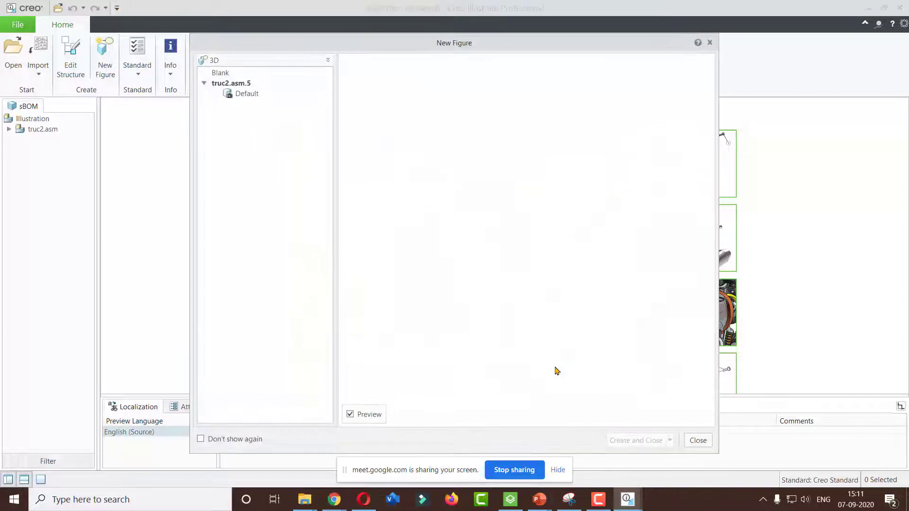
# Create a new figure from truc2.asm's Default view and use the current view as the figure view
pyautogui.click(246, 99)
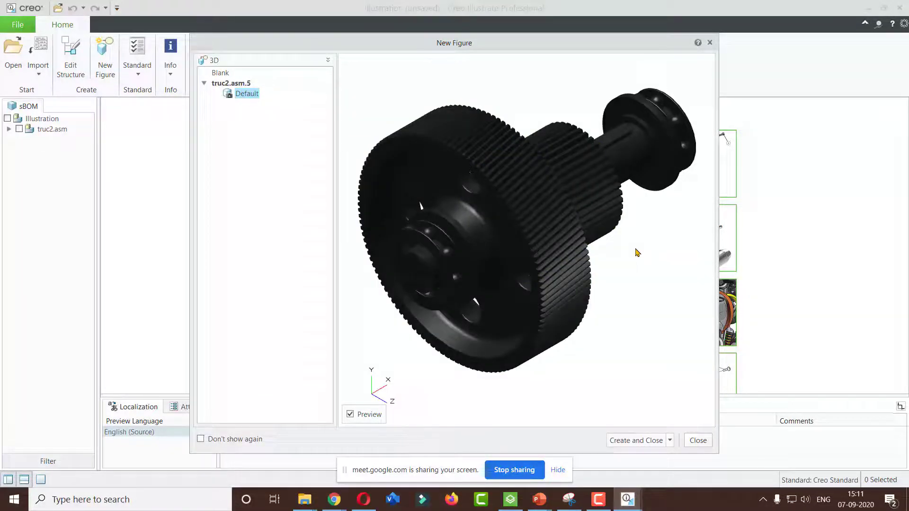
pyautogui.moveTo(637, 252); pyautogui.dragTo(643, 272, button='middle')
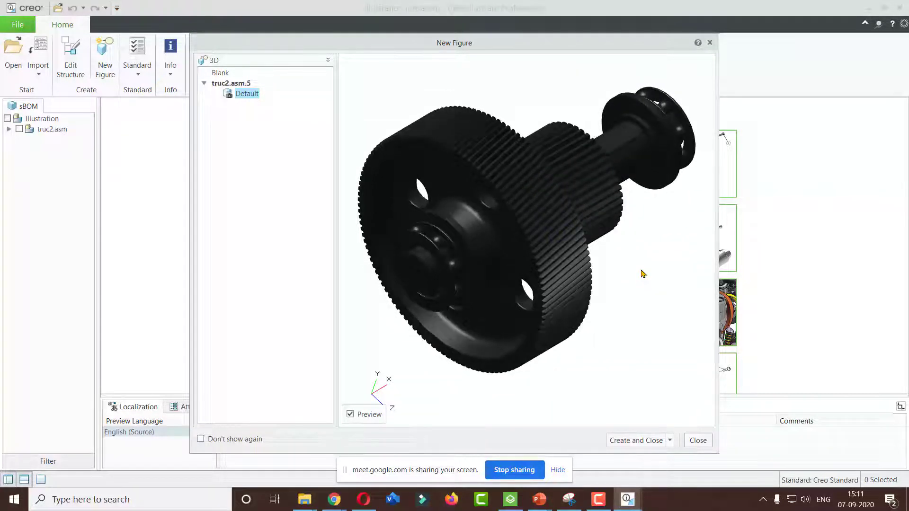
pyautogui.moveTo(489, 267); pyautogui.dragTo(469, 271, button='middle')
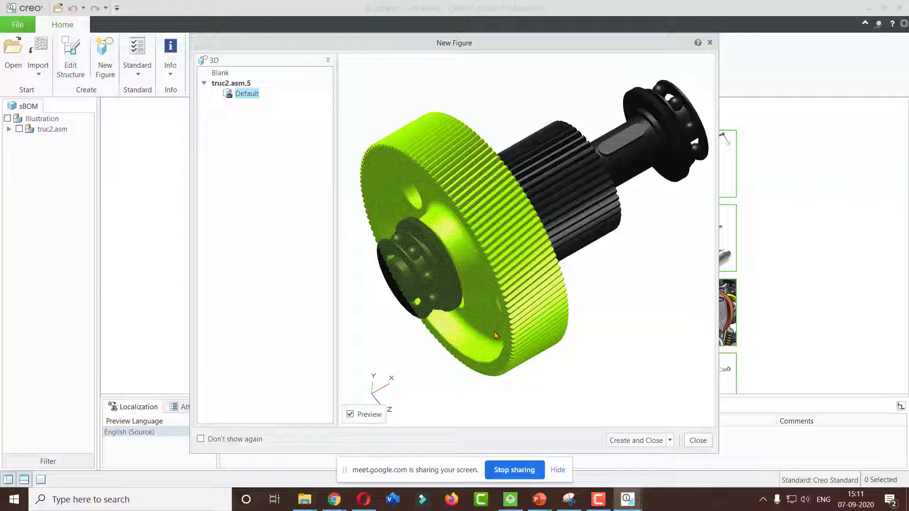
pyautogui.click(635, 441)
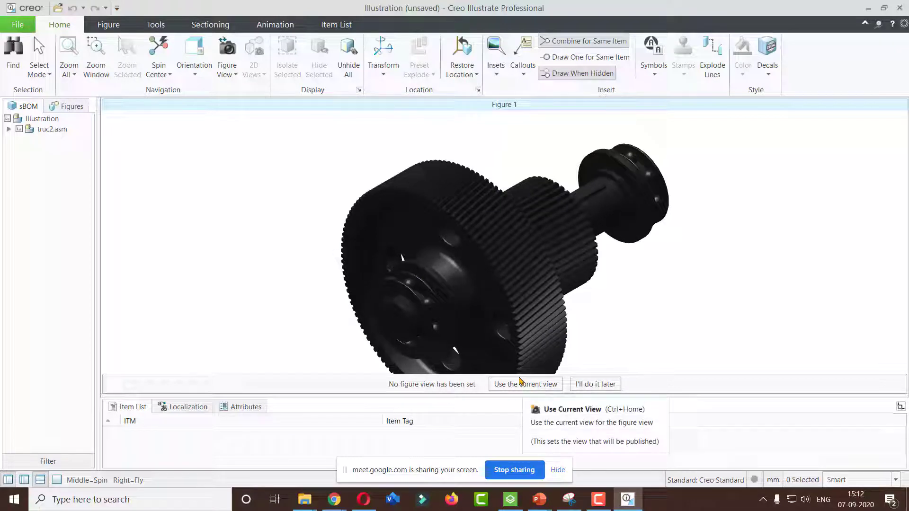
pyautogui.click(523, 389)
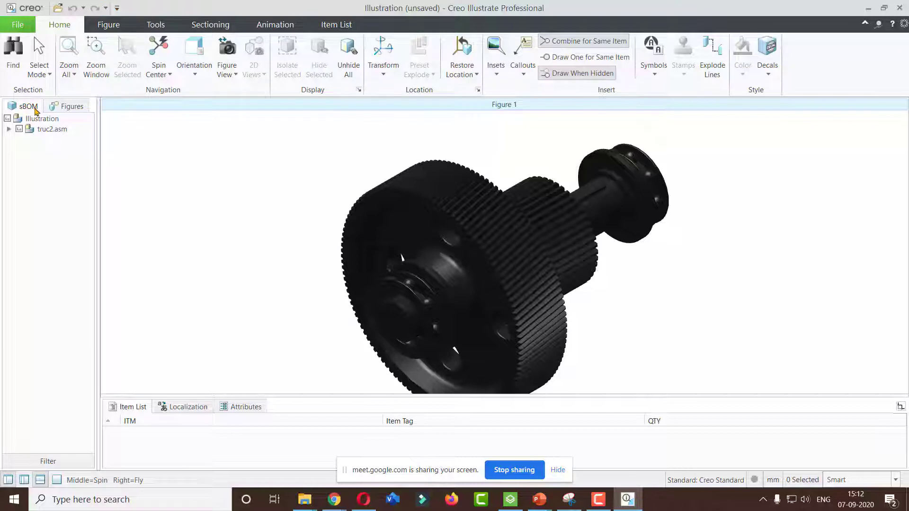
# Expand the truc2.asm structure and examine its parts and OLAN2.ASM subassemblies in the sBOM and Figures lists
pyautogui.click(9, 129)
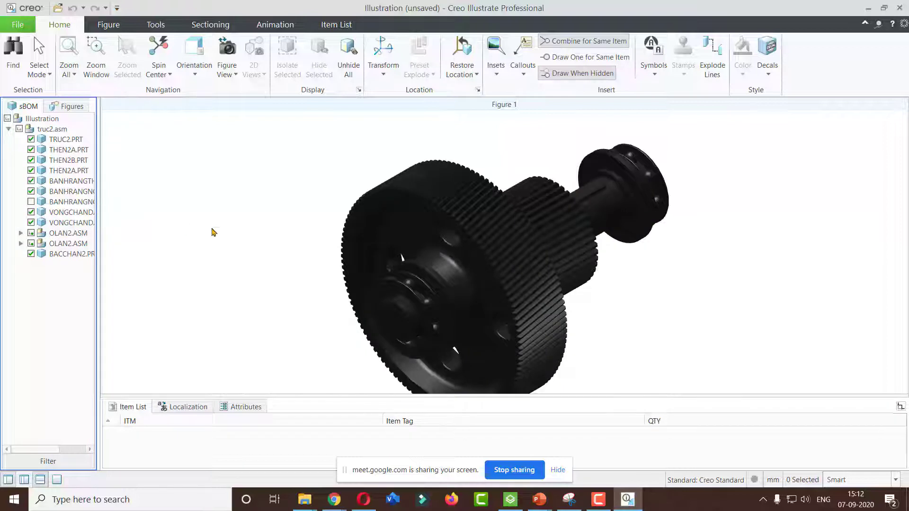
pyautogui.click(473, 208)
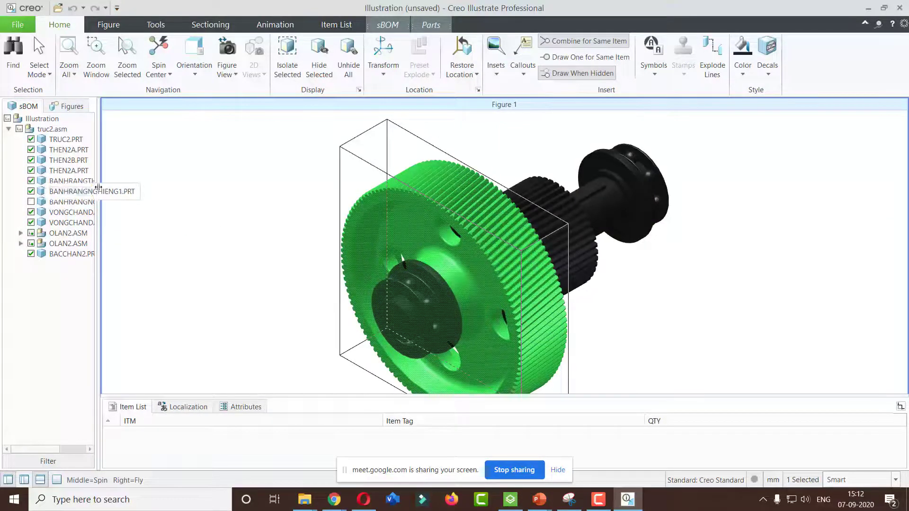
pyautogui.moveTo(96, 189); pyautogui.dragTo(135, 190)
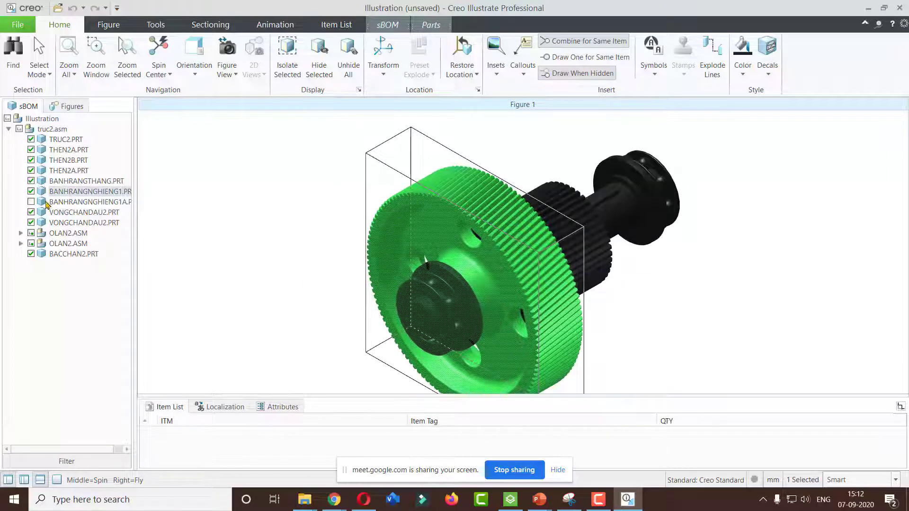
pyautogui.click(59, 235)
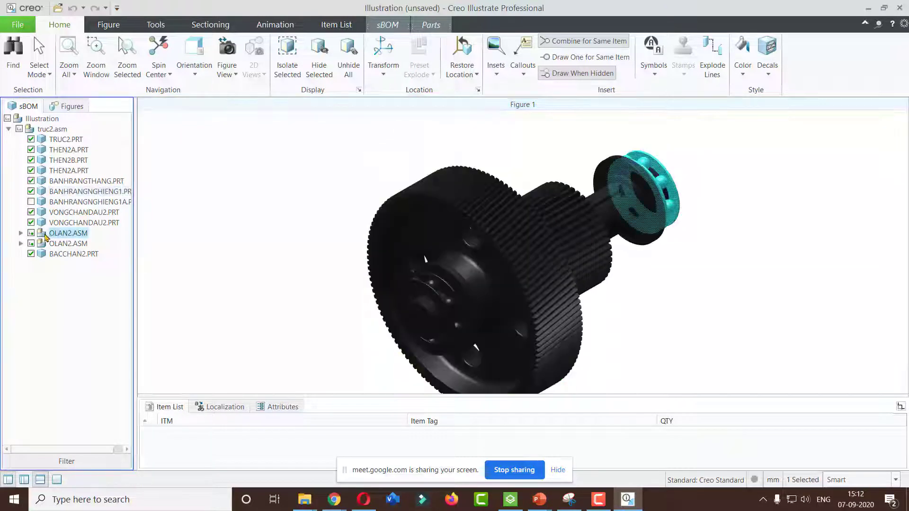
pyautogui.click(18, 232)
pyautogui.click(20, 233)
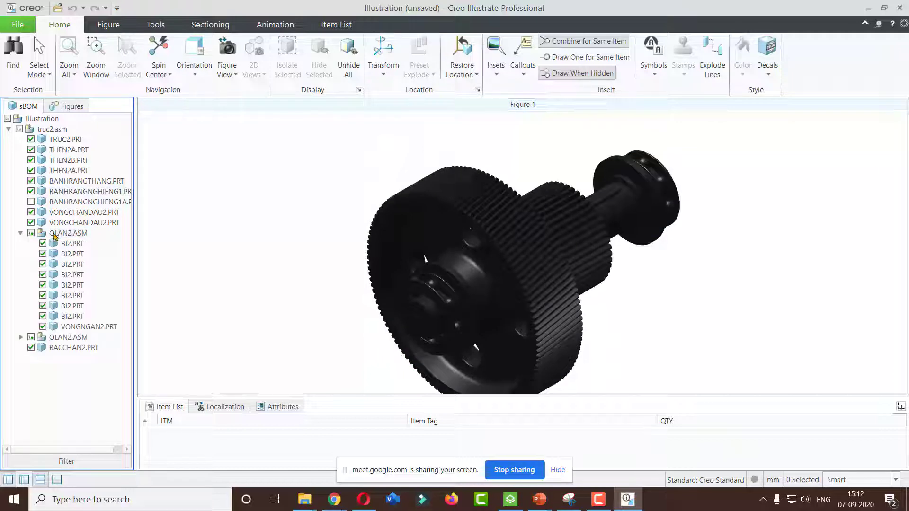
pyautogui.click(20, 233)
pyautogui.click(55, 234)
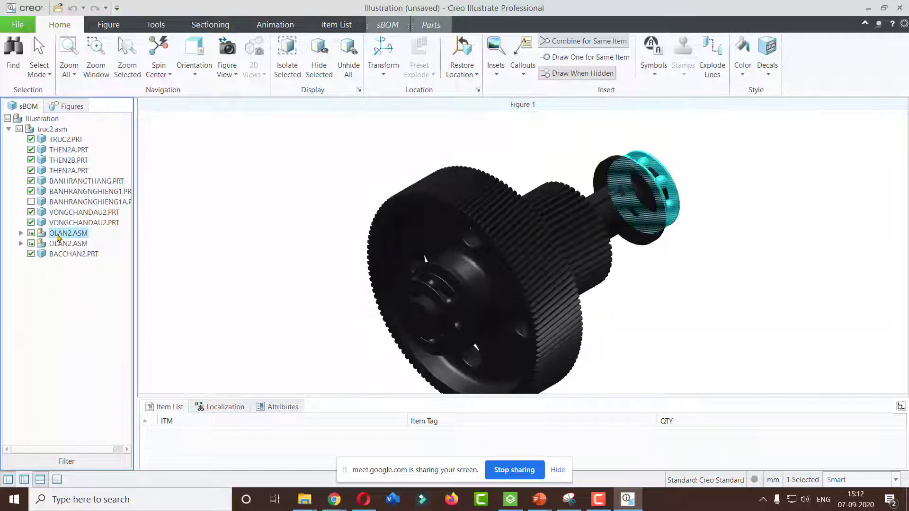
pyautogui.click(181, 201)
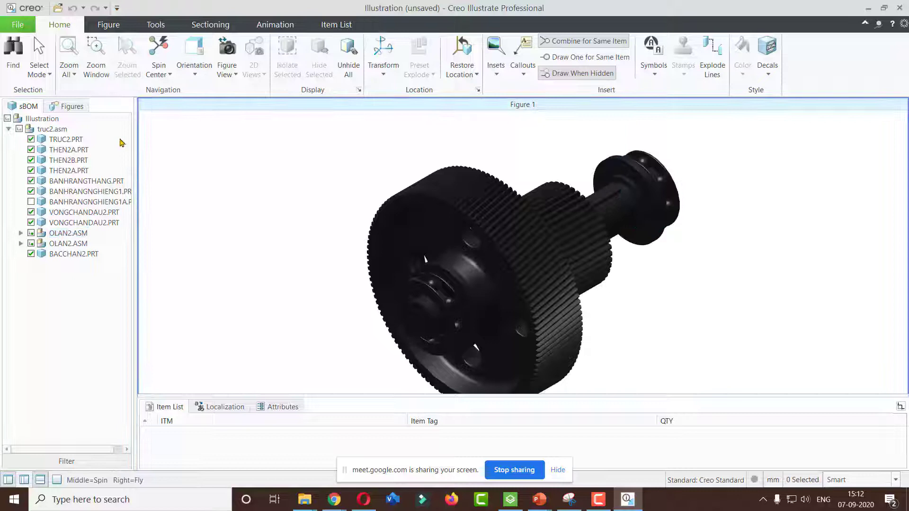
pyautogui.click(68, 108)
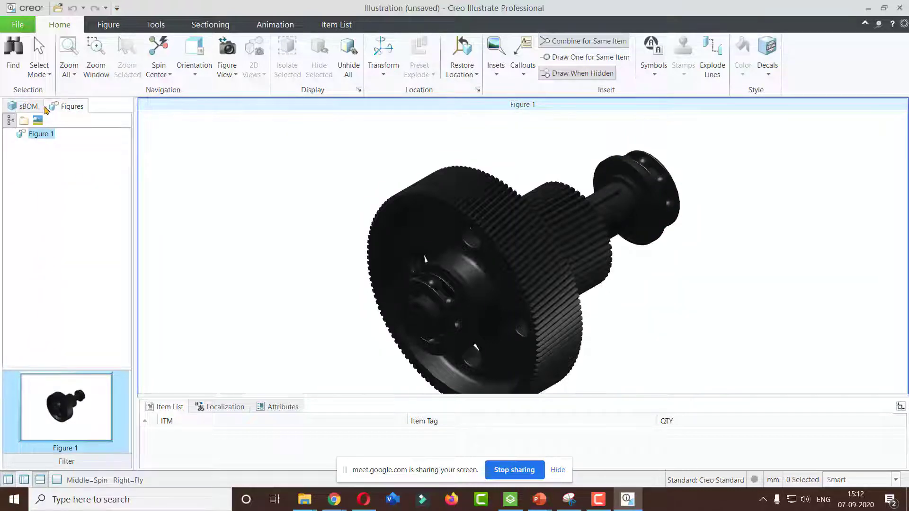
pyautogui.click(26, 108)
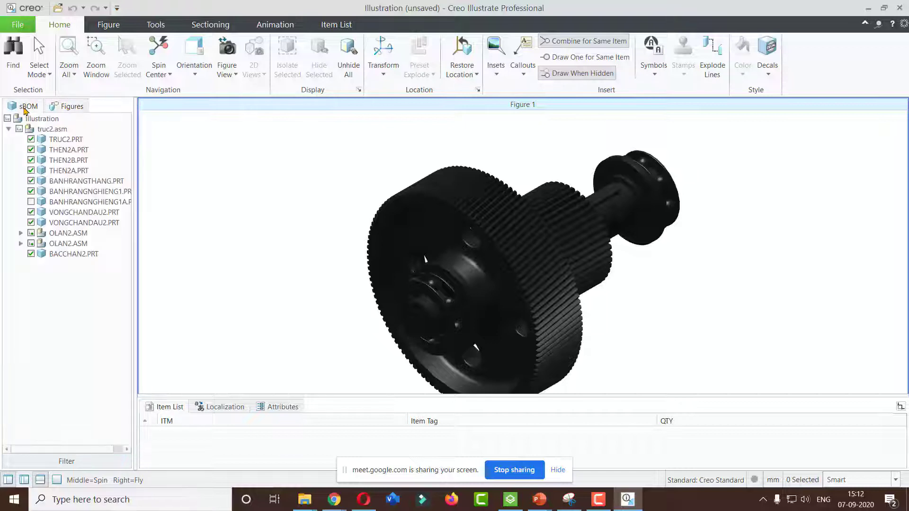
pyautogui.click(71, 108)
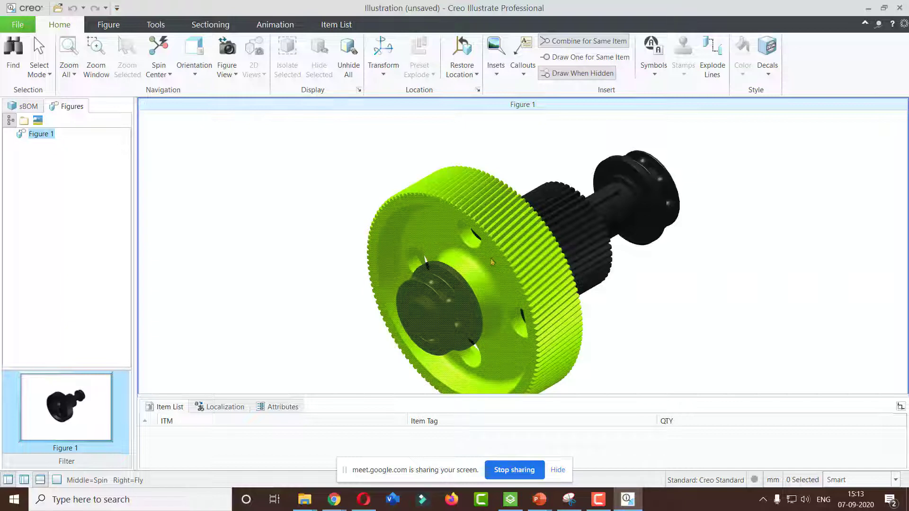
# Select the OLAN2.ASM bearing subassembly in the sBOM tree and create a new animation sequence
pyautogui.moveTo(494, 262); pyautogui.dragTo(492, 247, button='middle')
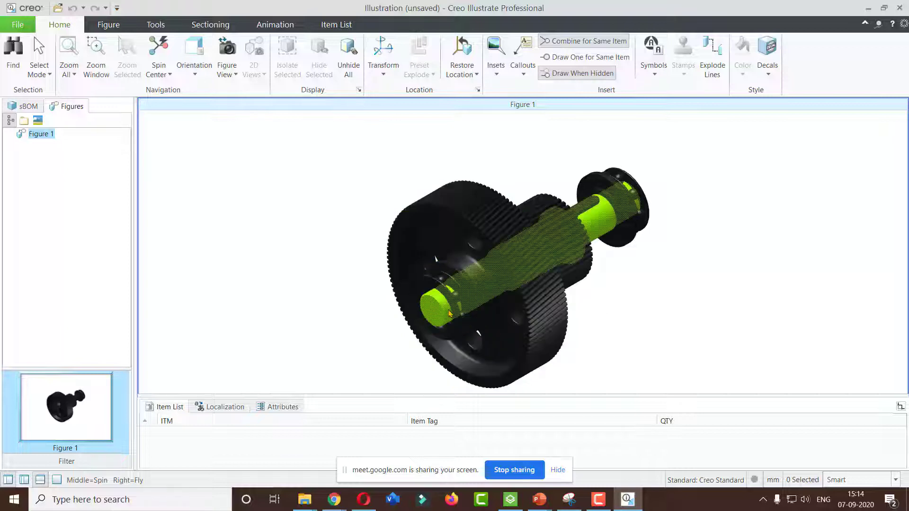
pyautogui.click(456, 310)
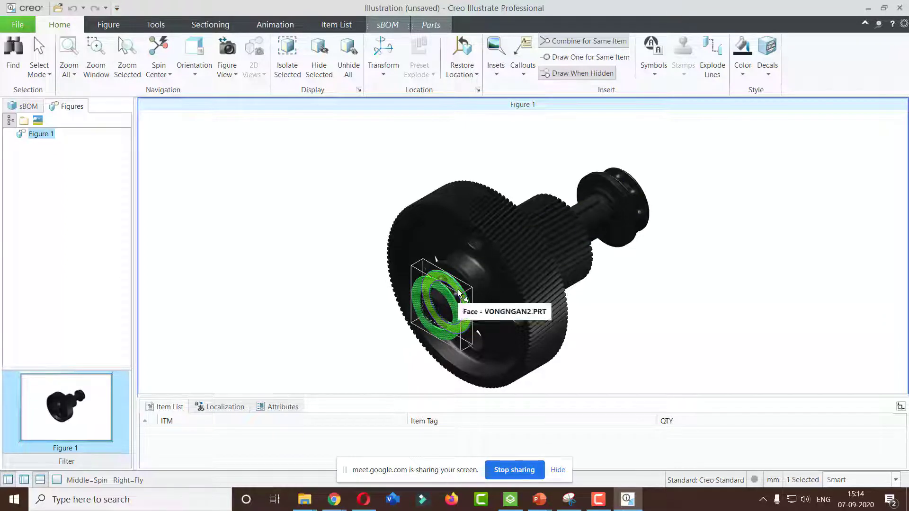
pyautogui.click(16, 106)
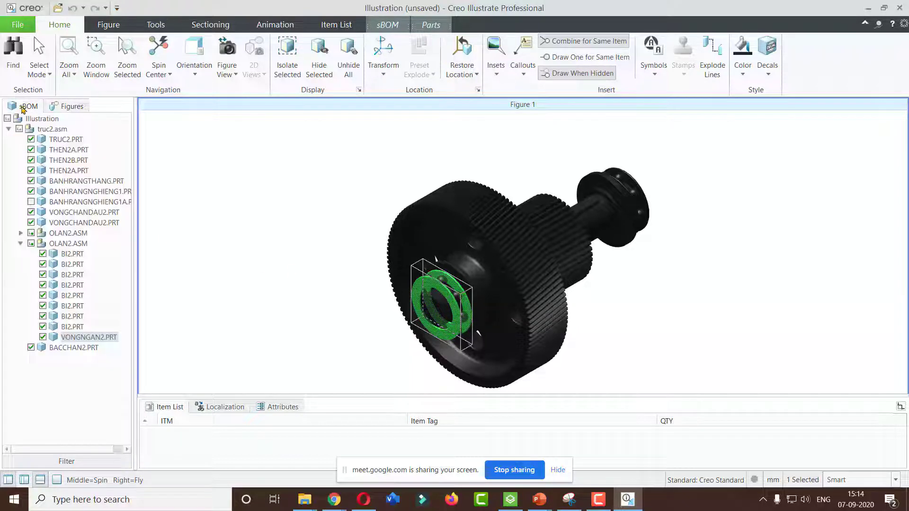
pyautogui.click(21, 244)
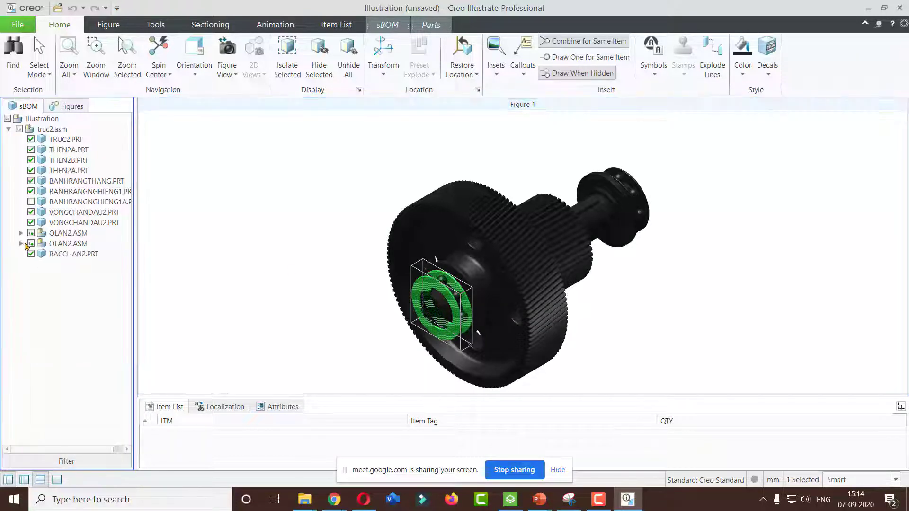
pyautogui.click(60, 244)
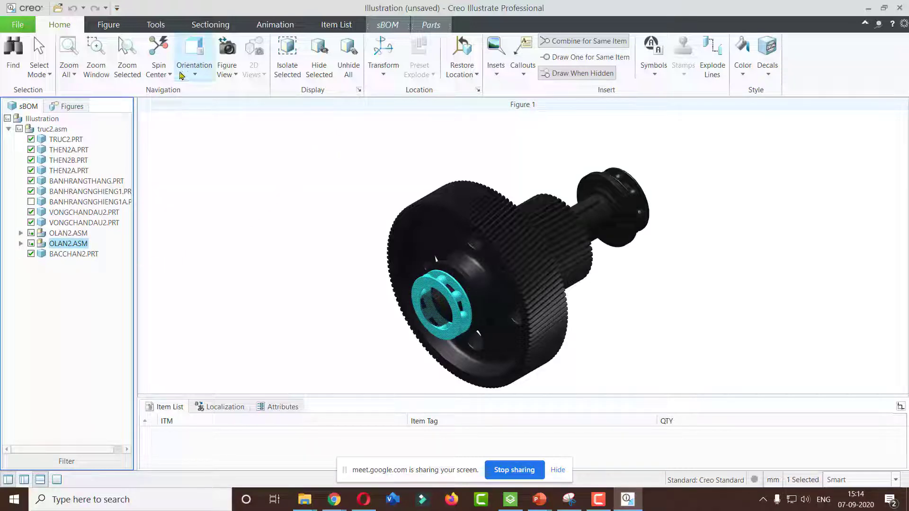
pyautogui.click(275, 24)
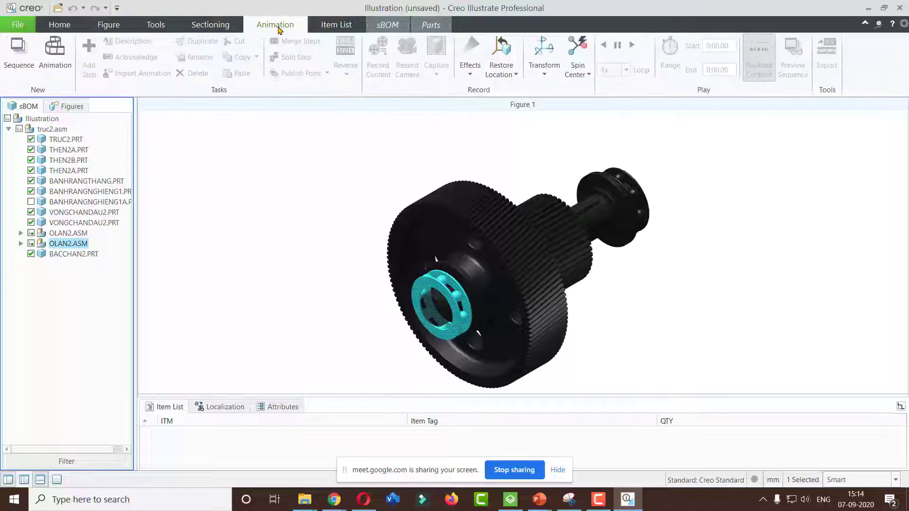
pyautogui.click(60, 24)
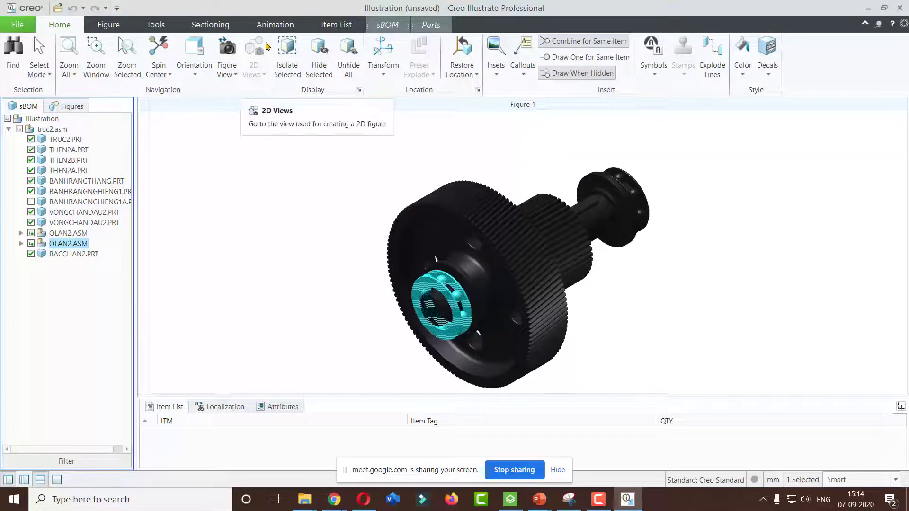
pyautogui.click(270, 27)
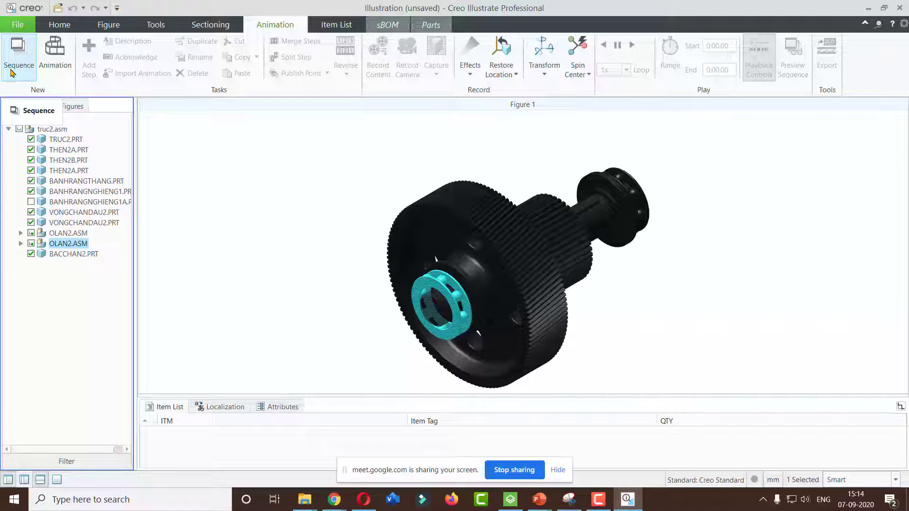
pyautogui.click(13, 51)
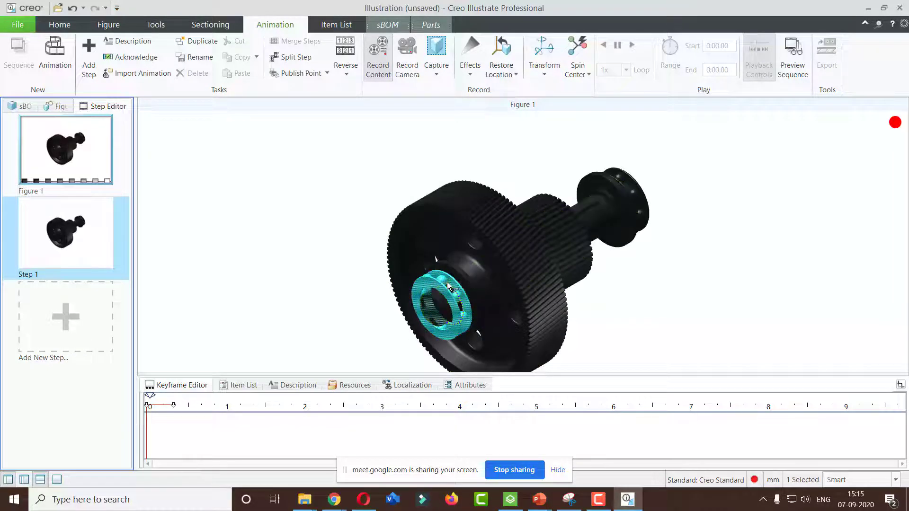
# In Step 1, move the OLAN2.ASM bearing out along the shaft axis with the Transform tool
pyautogui.click(552, 47)
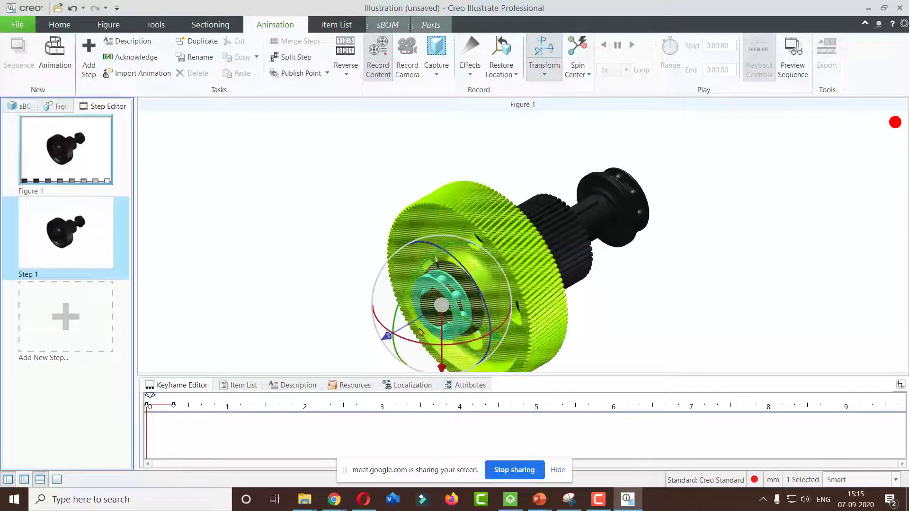
pyautogui.click(473, 307)
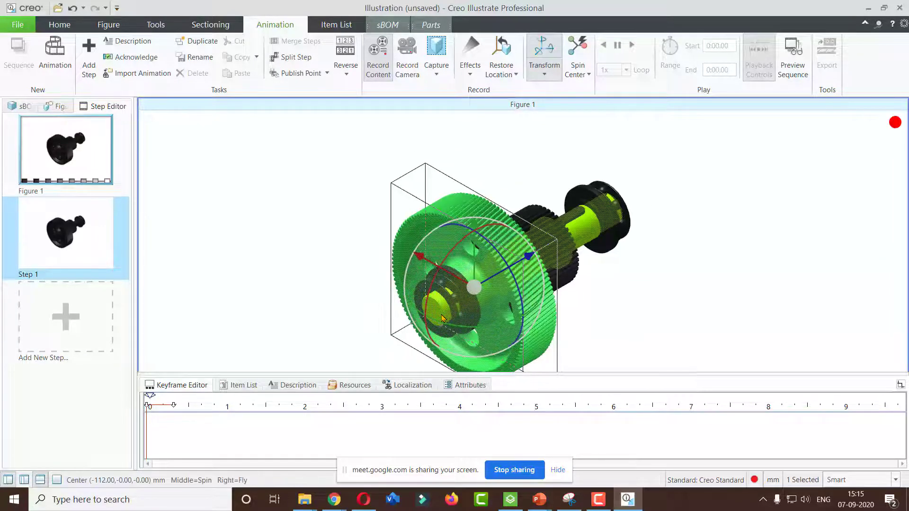
pyautogui.click(23, 106)
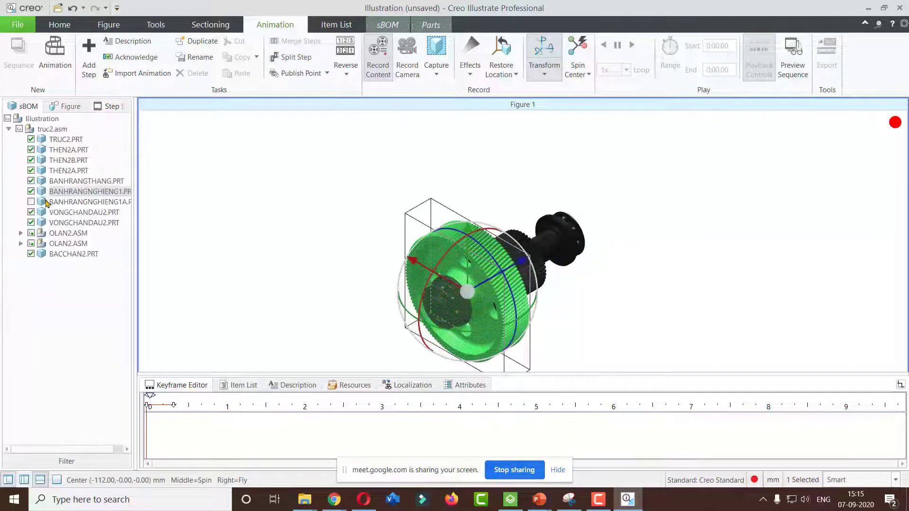
pyautogui.click(61, 244)
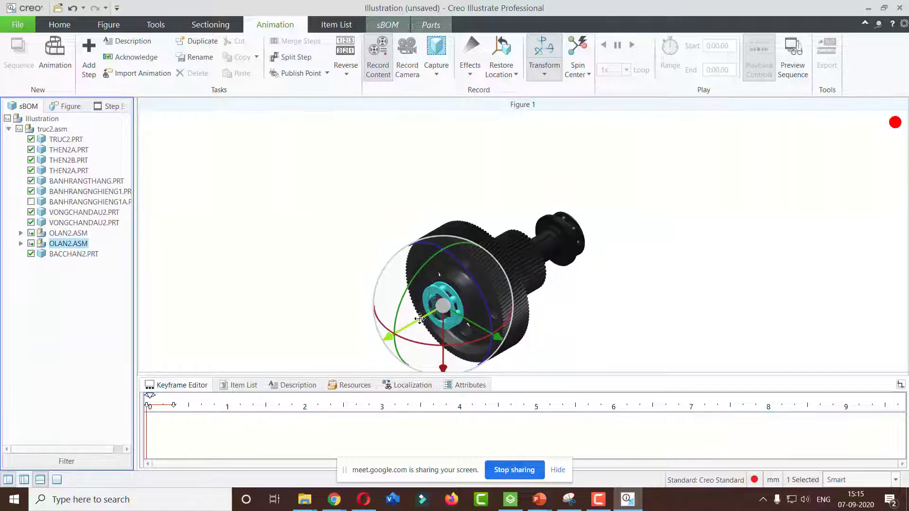
pyautogui.moveTo(420, 318); pyautogui.dragTo(343, 353)
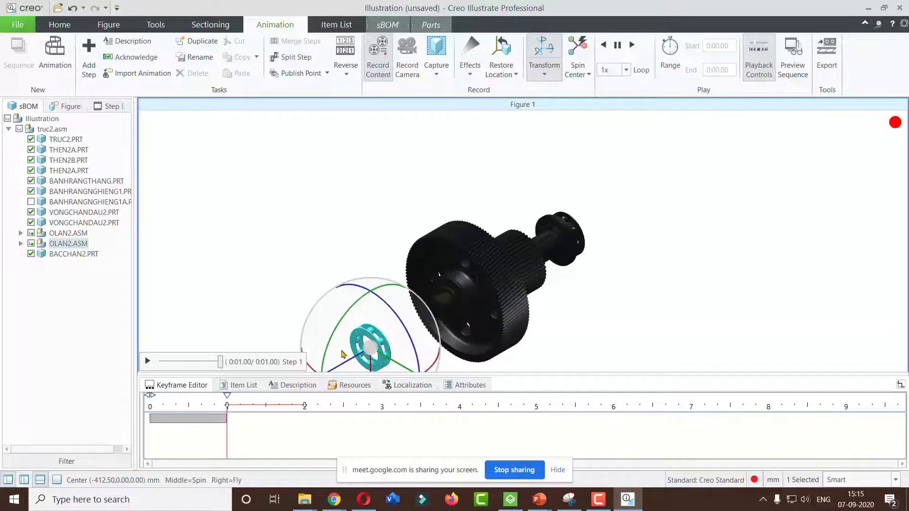
# Add Step 2 and slide the spacer ring out along the shaft axis toward the bearing
pyautogui.click(102, 107)
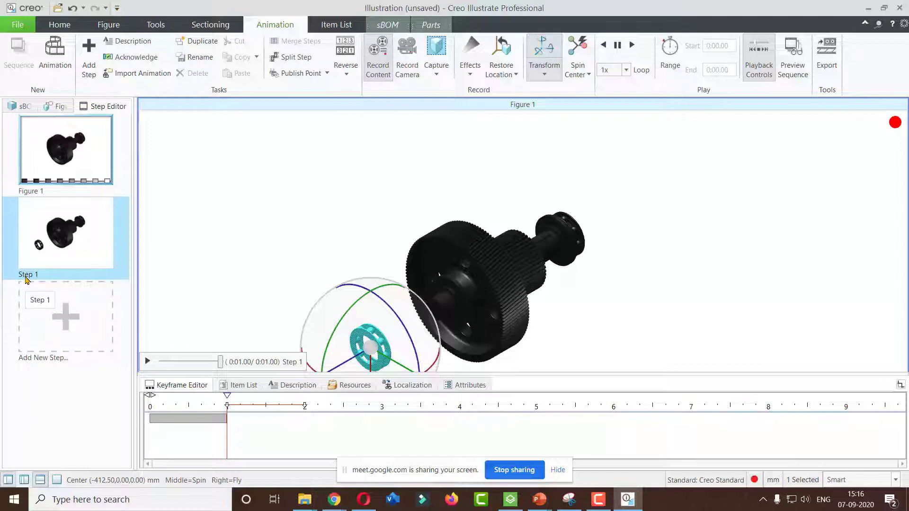
pyautogui.click(65, 320)
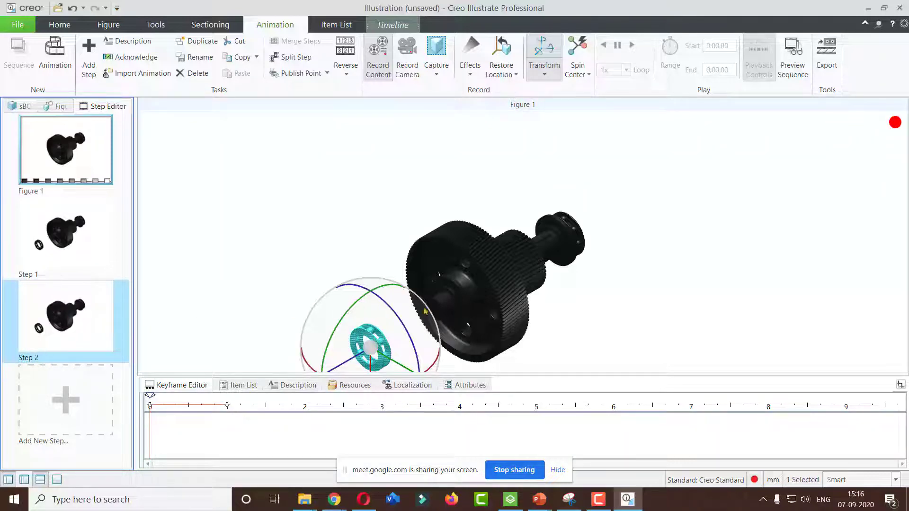
pyautogui.click(453, 294)
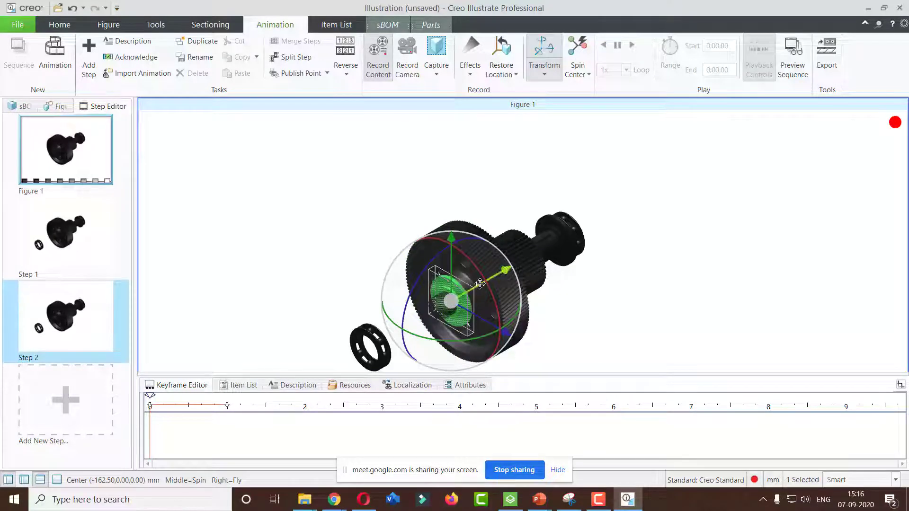
pyautogui.moveTo(480, 283); pyautogui.dragTo(425, 324)
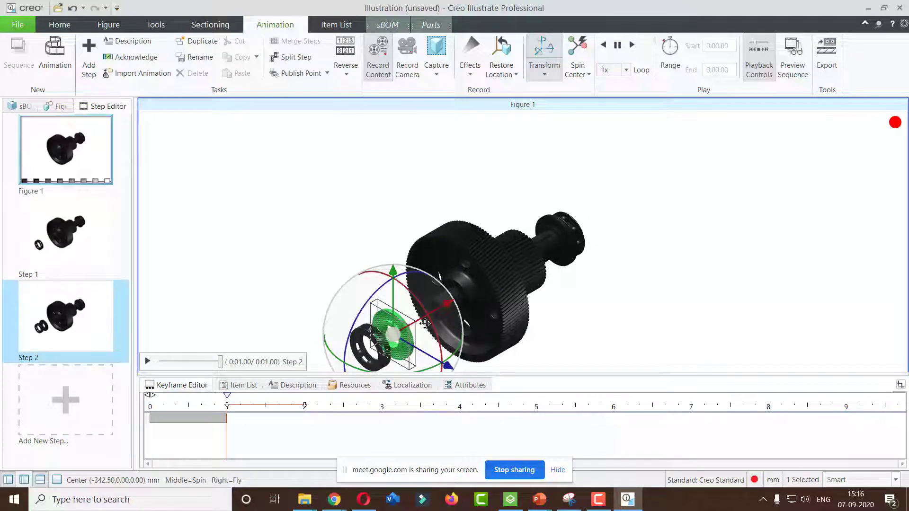
# Move the large gear off the shaft along its axis, then upward and to the side
pyautogui.click(484, 287)
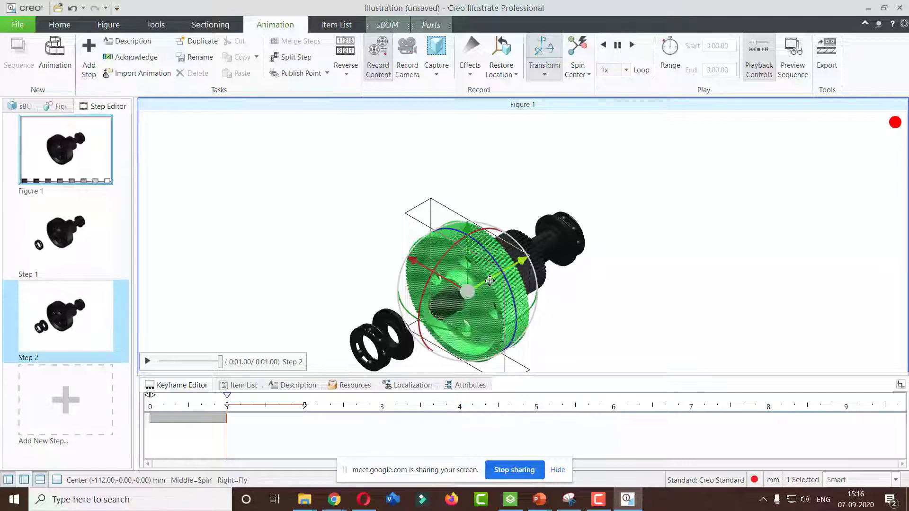
pyautogui.moveTo(494, 282); pyautogui.dragTo(431, 303)
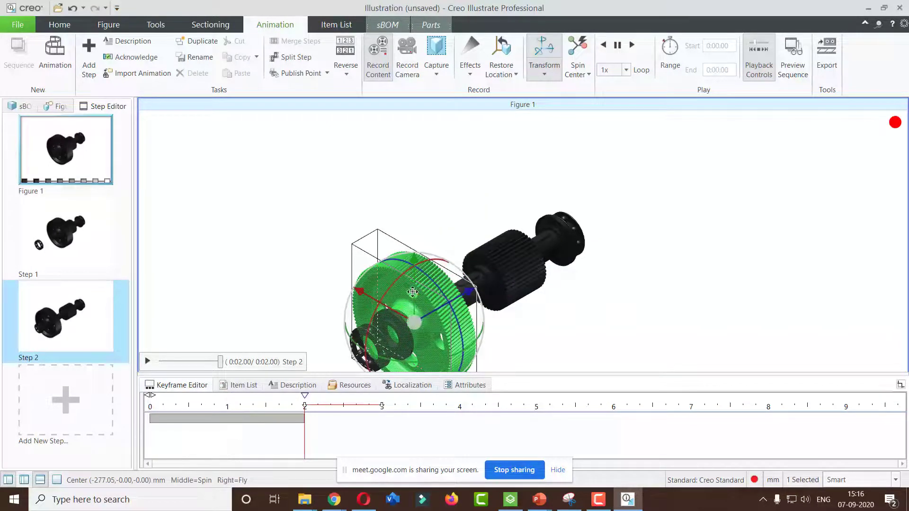
pyautogui.moveTo(416, 287); pyautogui.dragTo(423, 181)
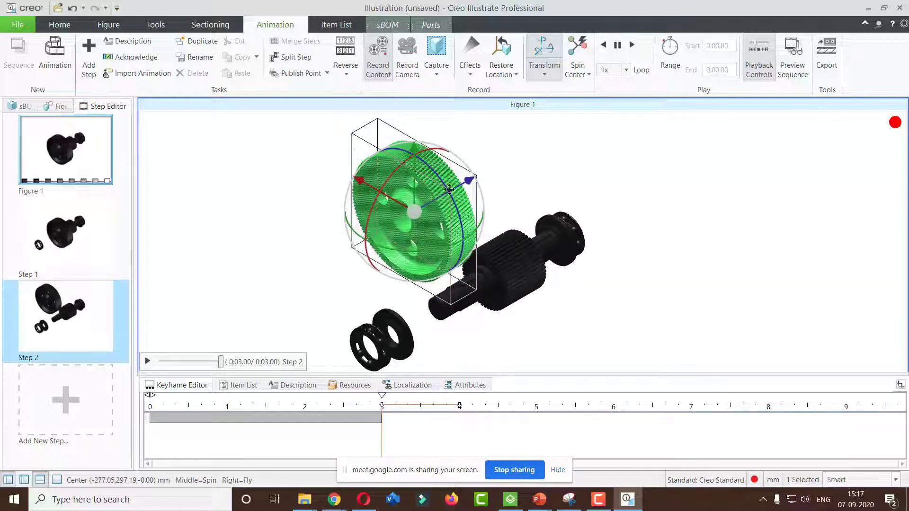
pyautogui.moveTo(449, 189); pyautogui.dragTo(366, 230)
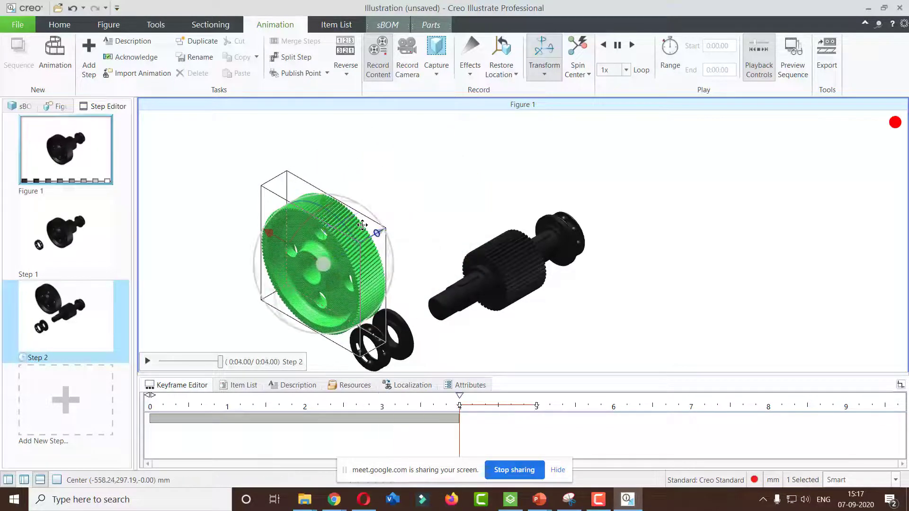
# Lift the key up off the shaft and slide the inner ring out along the shaft toward the bearing
pyautogui.click(474, 282)
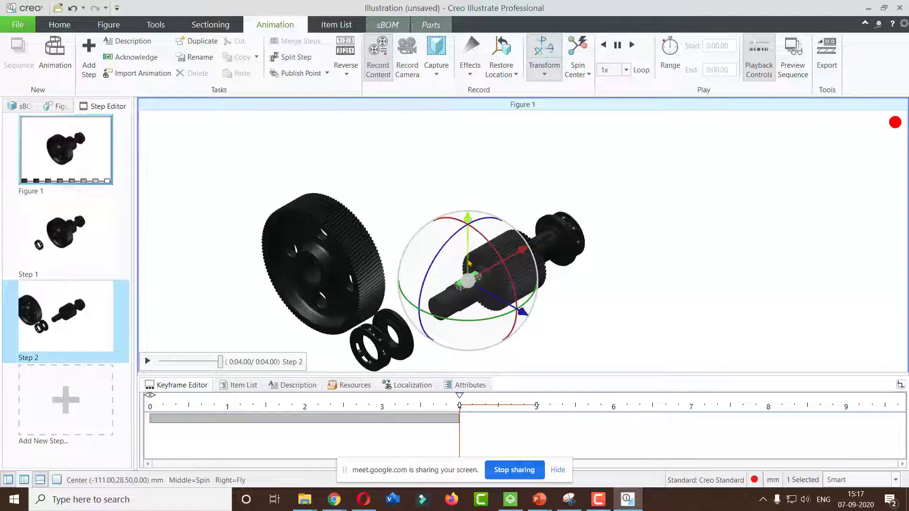
pyautogui.moveTo(470, 256); pyautogui.dragTo(461, 170)
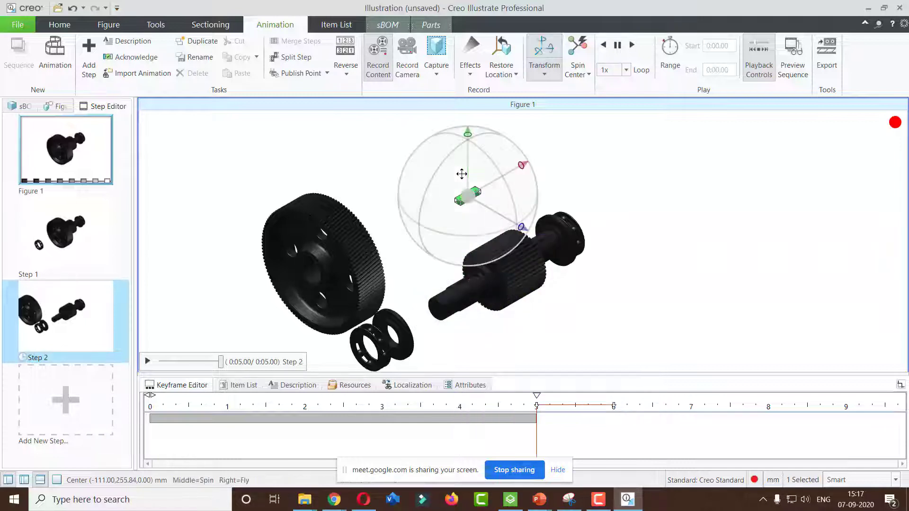
pyautogui.click(526, 277)
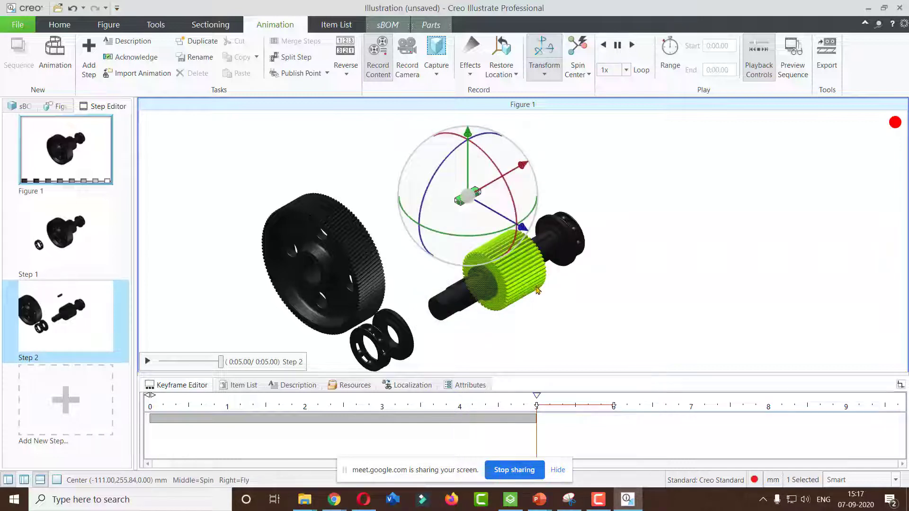
pyautogui.click(486, 282)
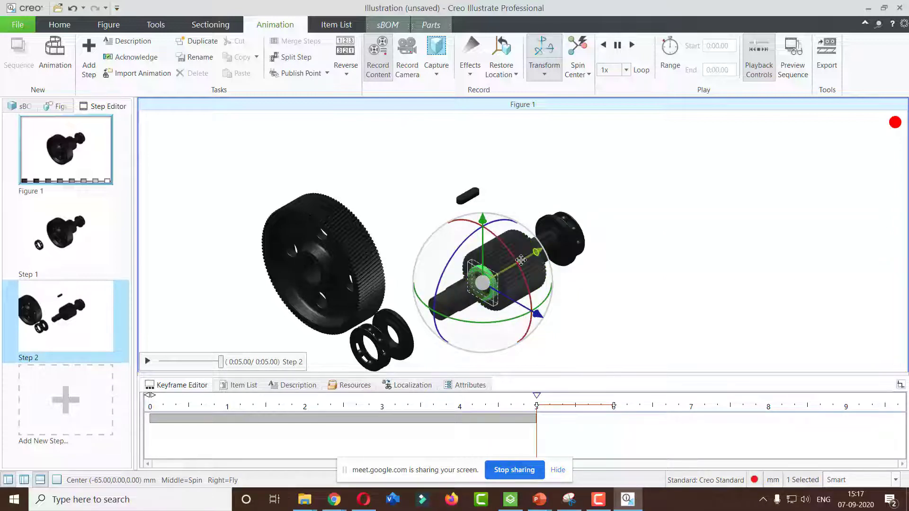
pyautogui.moveTo(520, 267); pyautogui.dragTo(440, 290)
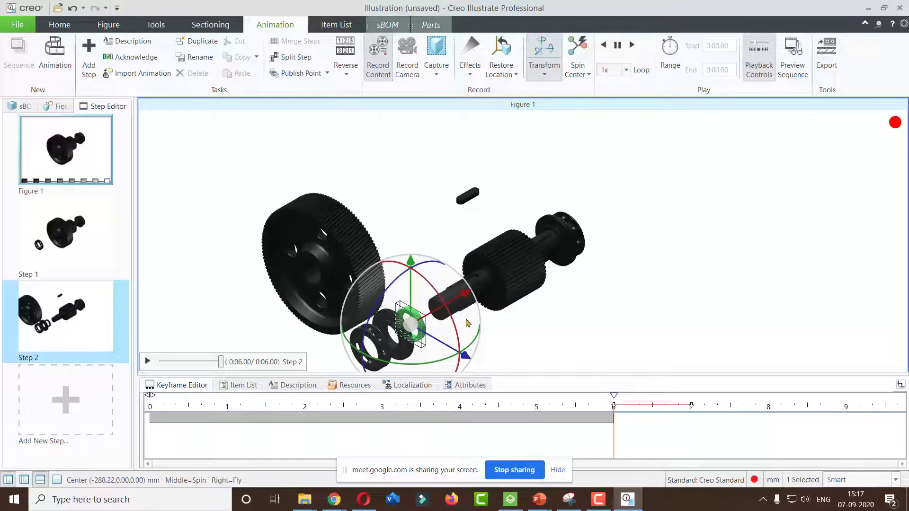
# Add Step 3 and move the spur gear off the shaft along its axis and then downward
pyautogui.click(516, 277)
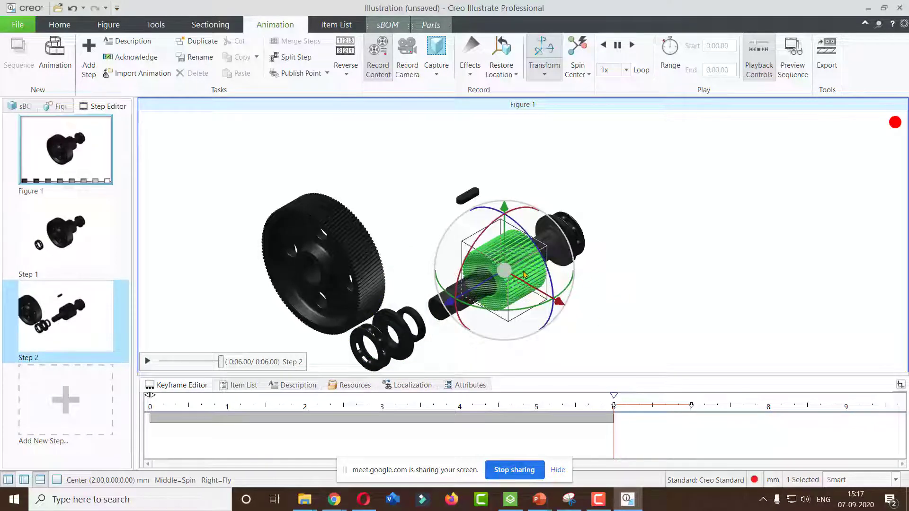
pyautogui.click(60, 409)
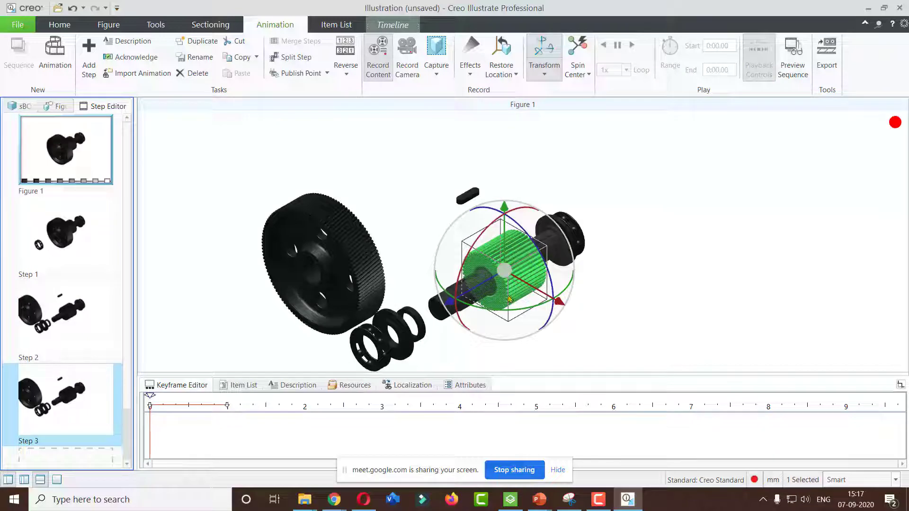
pyautogui.moveTo(484, 281); pyautogui.dragTo(467, 344)
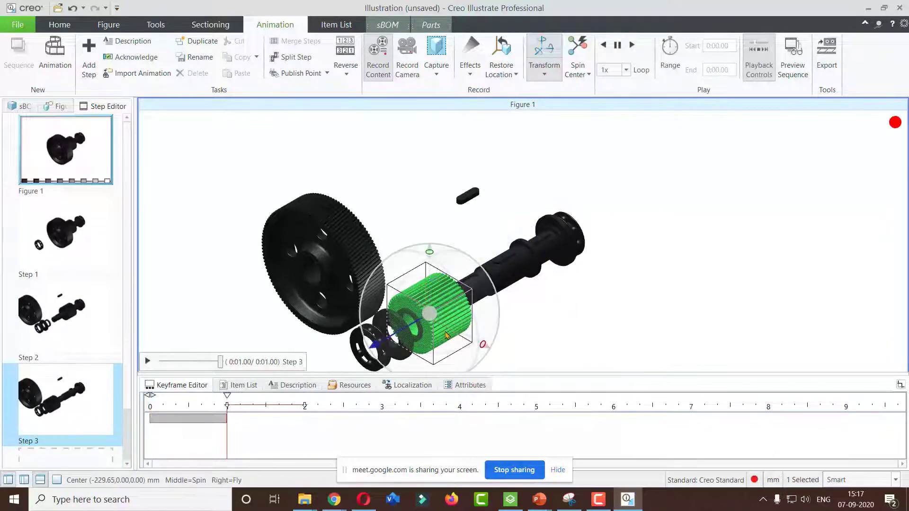
pyautogui.moveTo(441, 313); pyautogui.dragTo(531, 350)
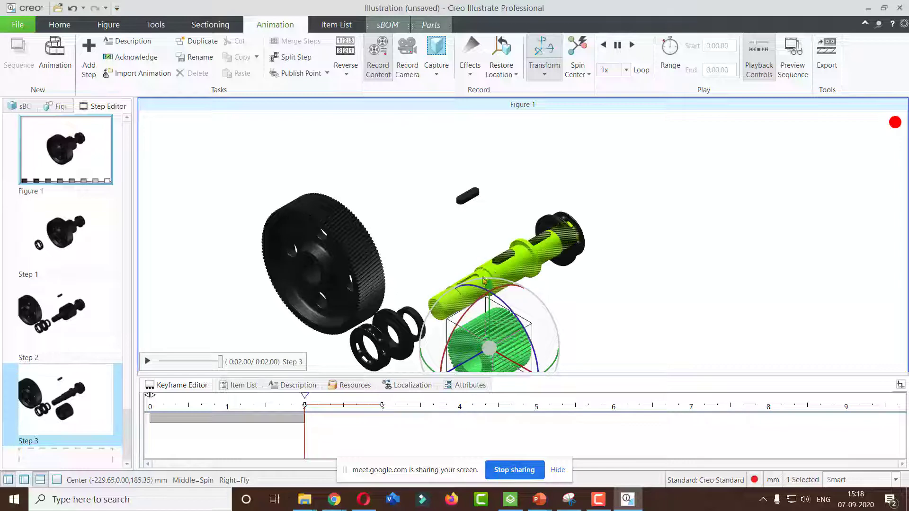
# Apply a Fade Out effect to the large gear in Step 3
pyautogui.click(333, 245)
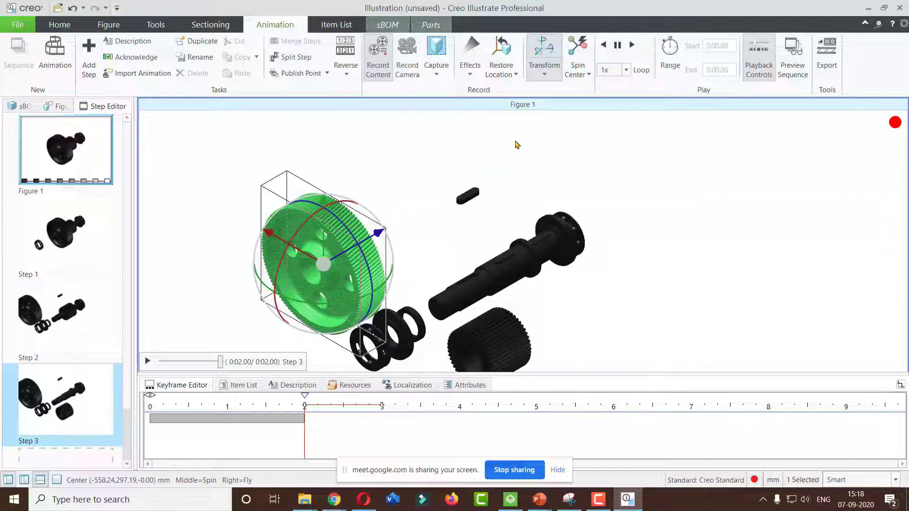
pyautogui.click(475, 79)
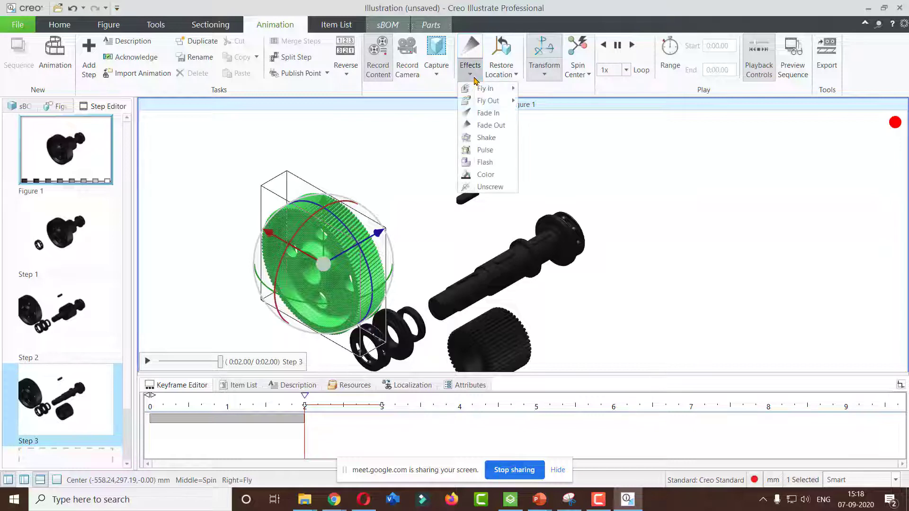
pyautogui.moveTo(503, 103)
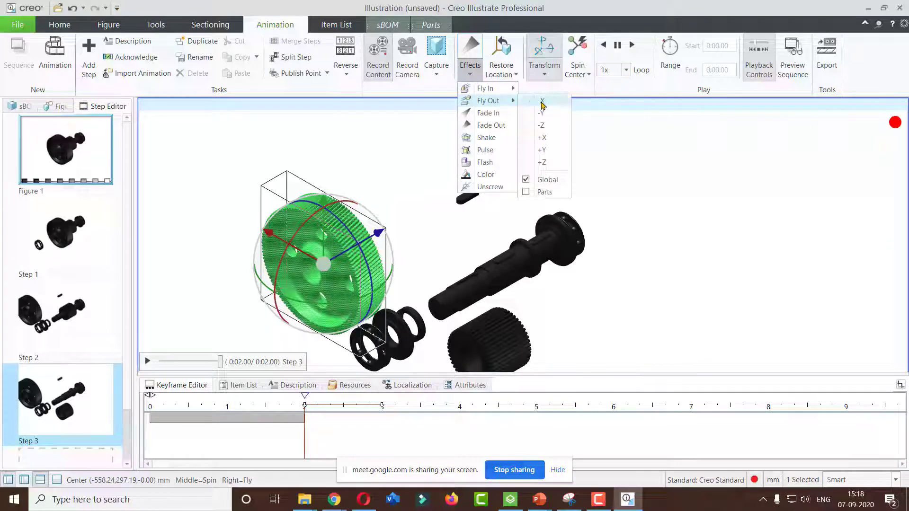
pyautogui.click(501, 126)
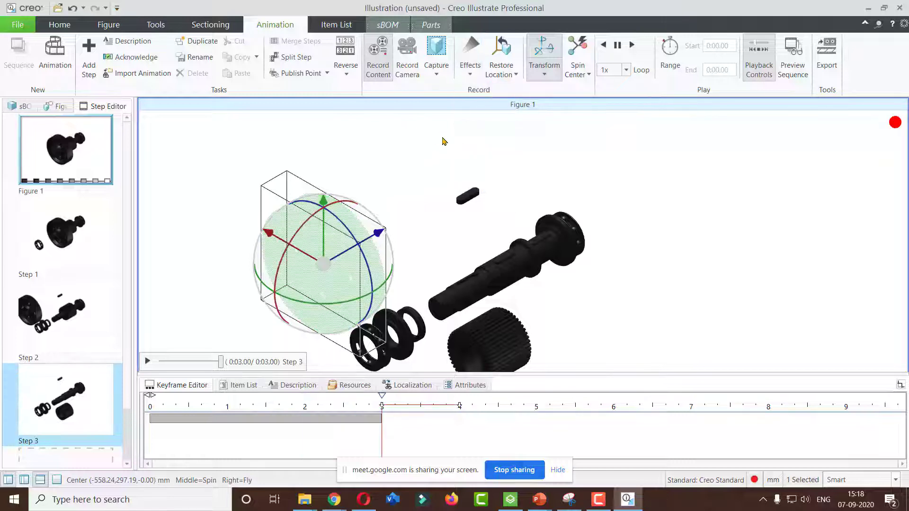
# Apply a Fade In effect to the large gear in Step 3
pyautogui.click(471, 71)
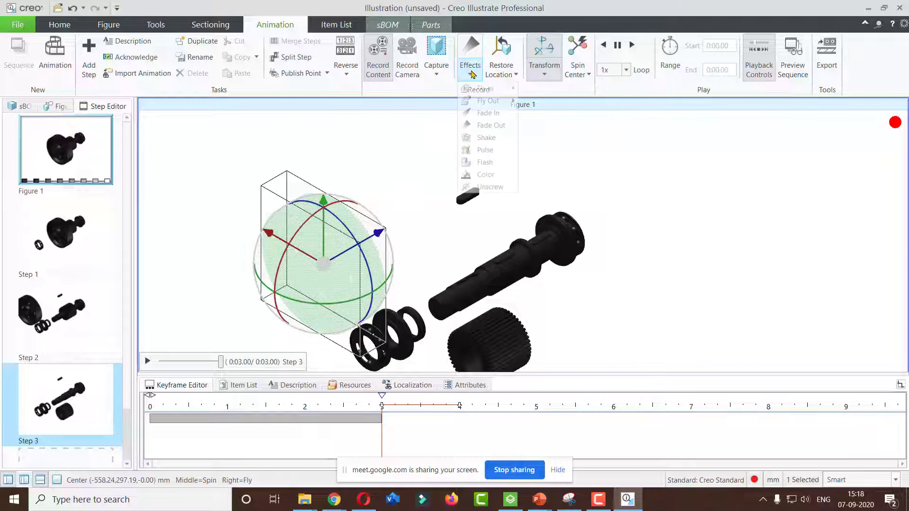
pyautogui.click(497, 114)
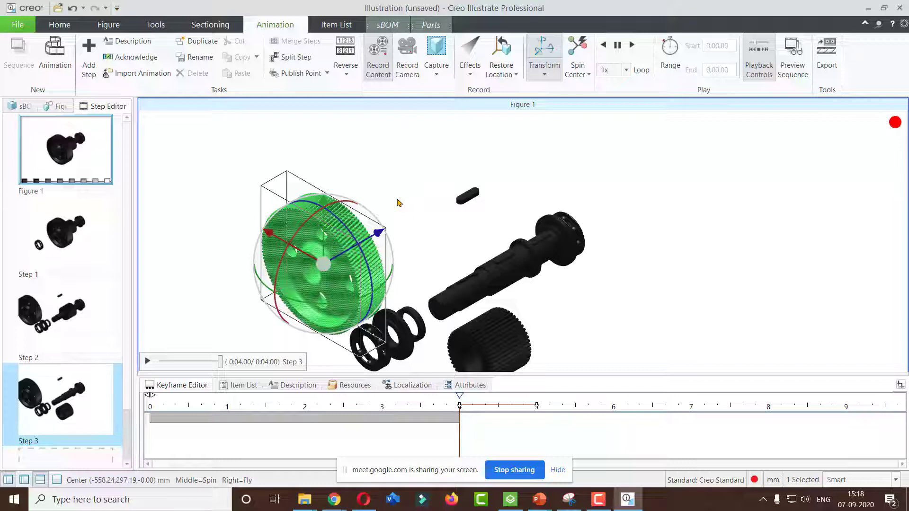
# Apply a Color effect to the spur gear using a pink colour (Red 255, Green 31, Blue 139)
pyautogui.click(470, 71)
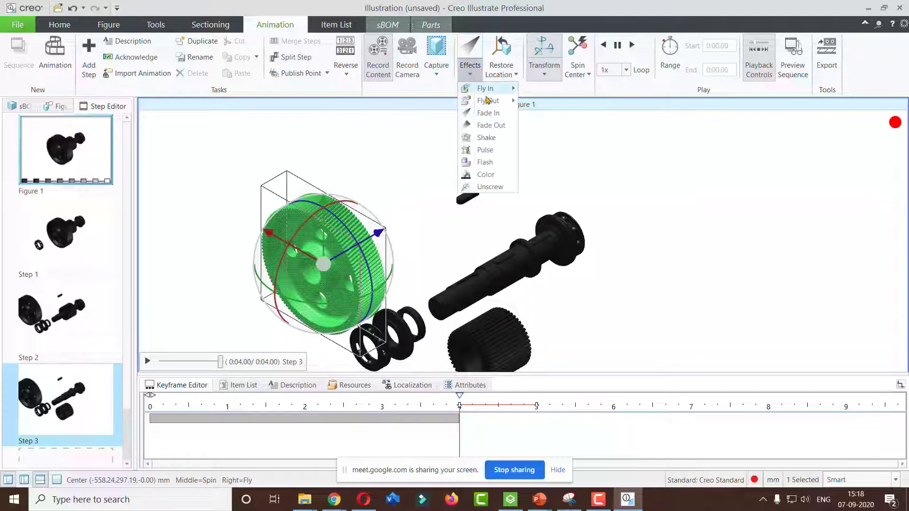
pyautogui.click(589, 166)
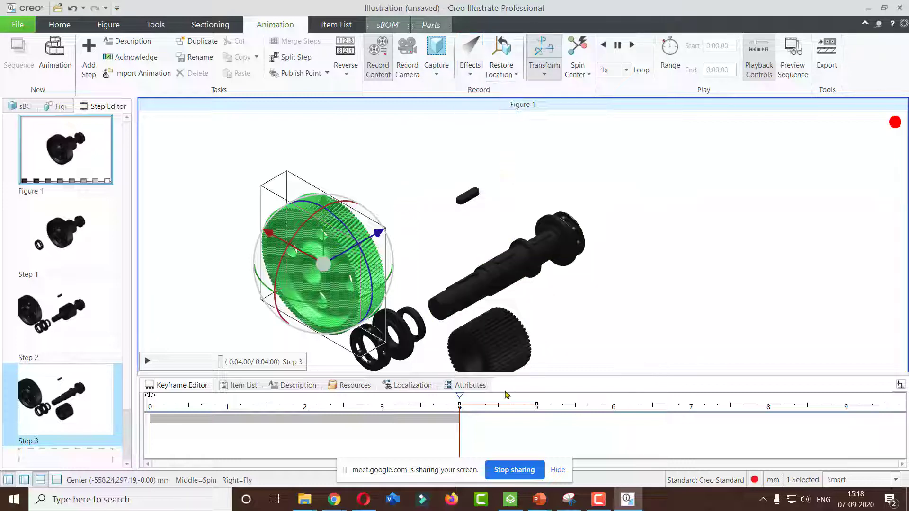
pyautogui.click(505, 349)
pyautogui.click(470, 68)
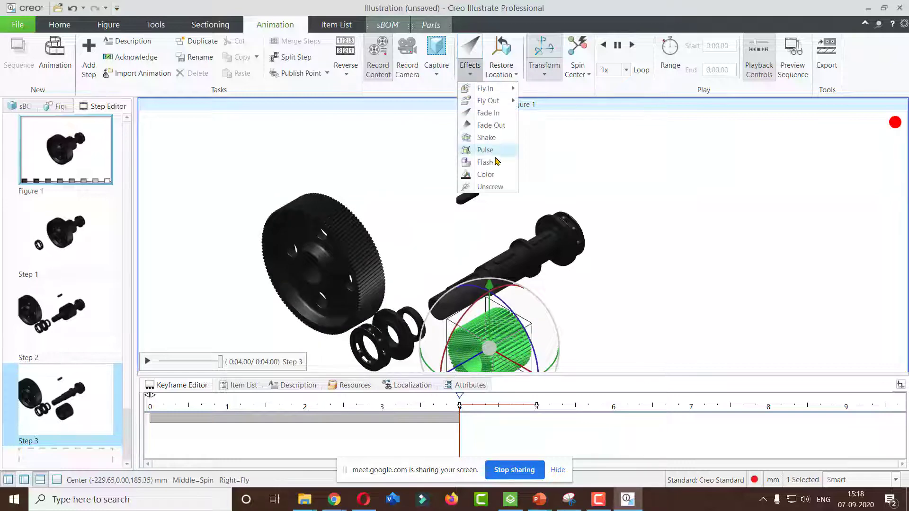
pyautogui.click(487, 174)
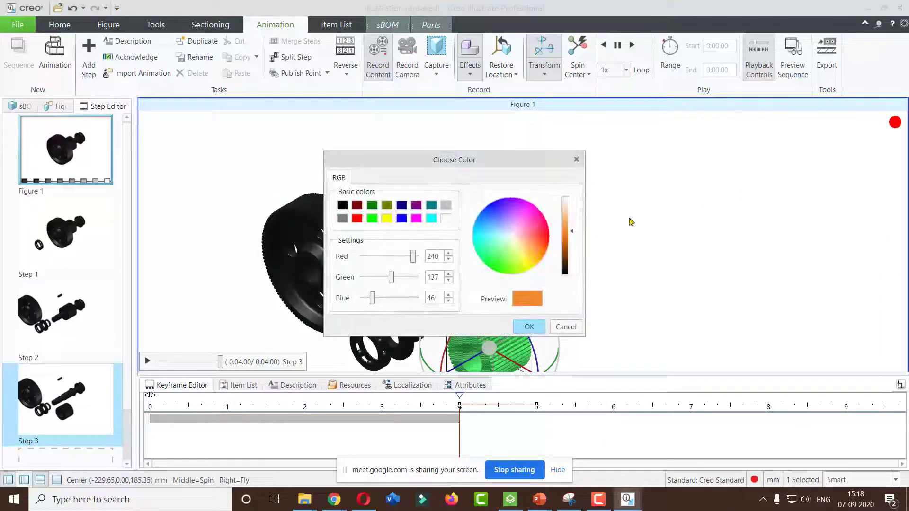
pyautogui.click(548, 224)
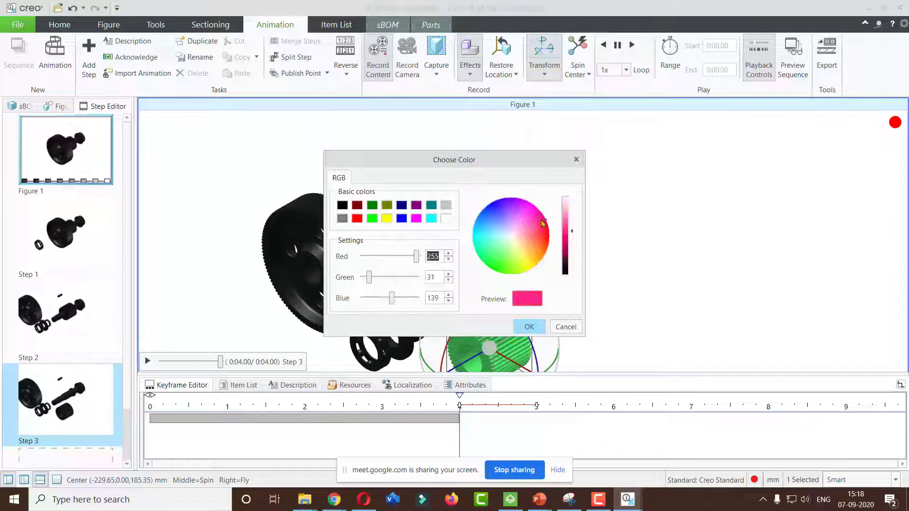
pyautogui.click(532, 330)
pyautogui.click(660, 294)
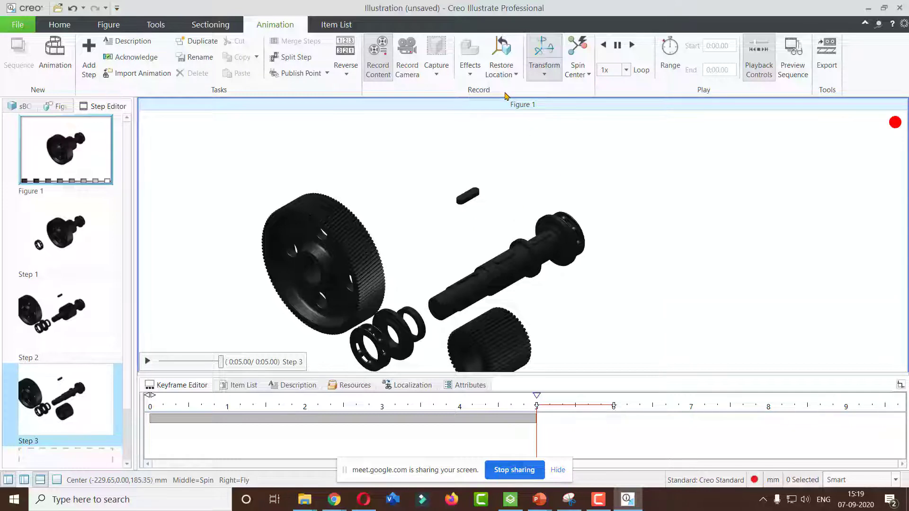
# Slide the spur gear back toward the shaft, then restore all parts to their sBOM locations
pyautogui.click(499, 329)
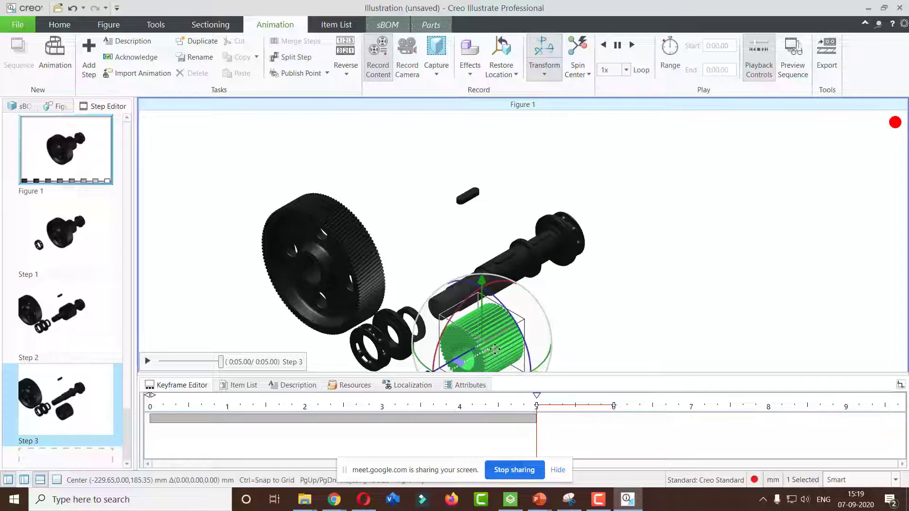
pyautogui.moveTo(494, 349); pyautogui.dragTo(453, 327)
pyautogui.moveTo(450, 326); pyautogui.dragTo(449, 326)
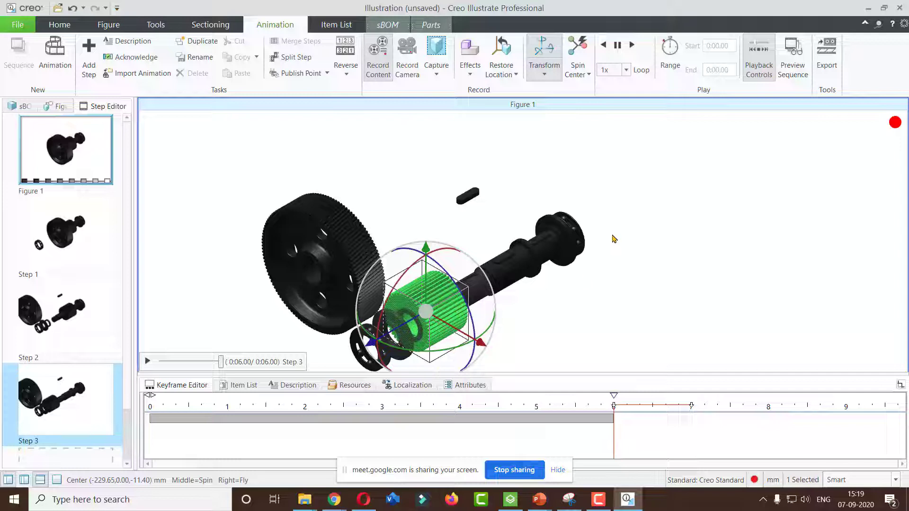
pyautogui.click(499, 76)
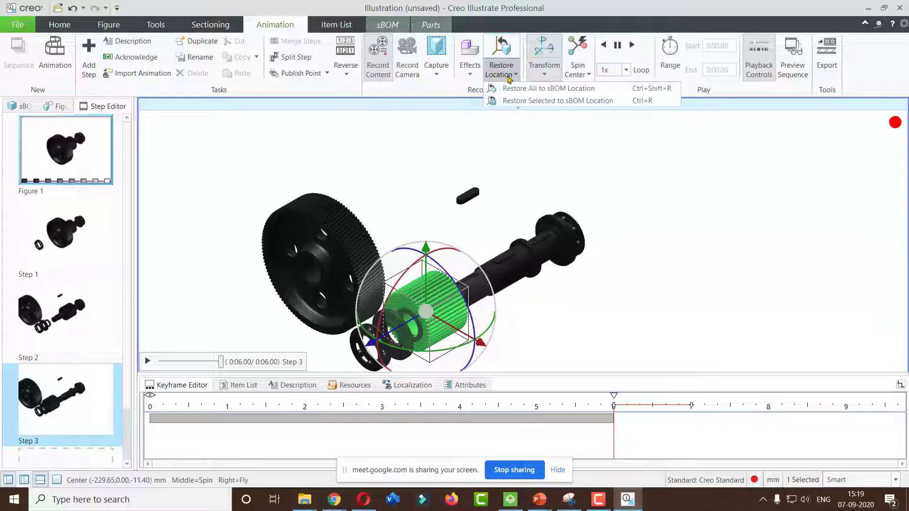
pyautogui.click(553, 90)
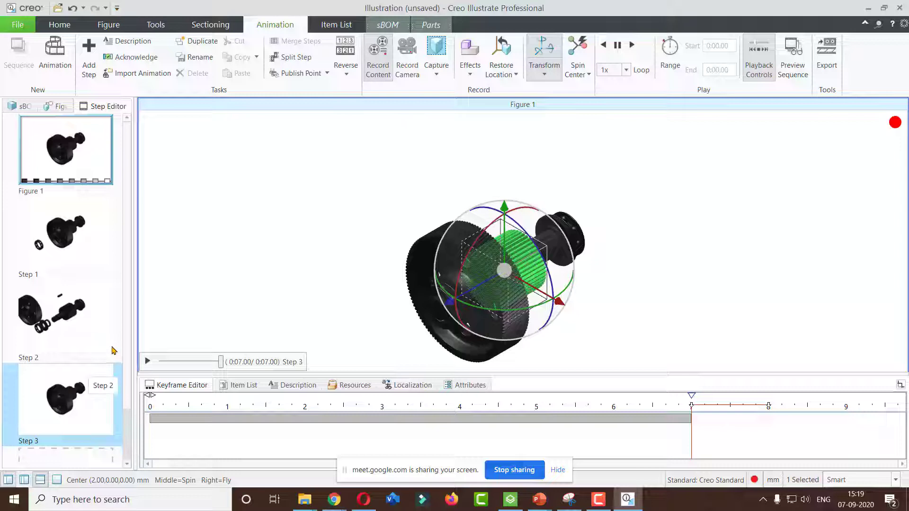
# Preview the whole animation sequence by playing all steps, then close the preview
pyautogui.click(800, 52)
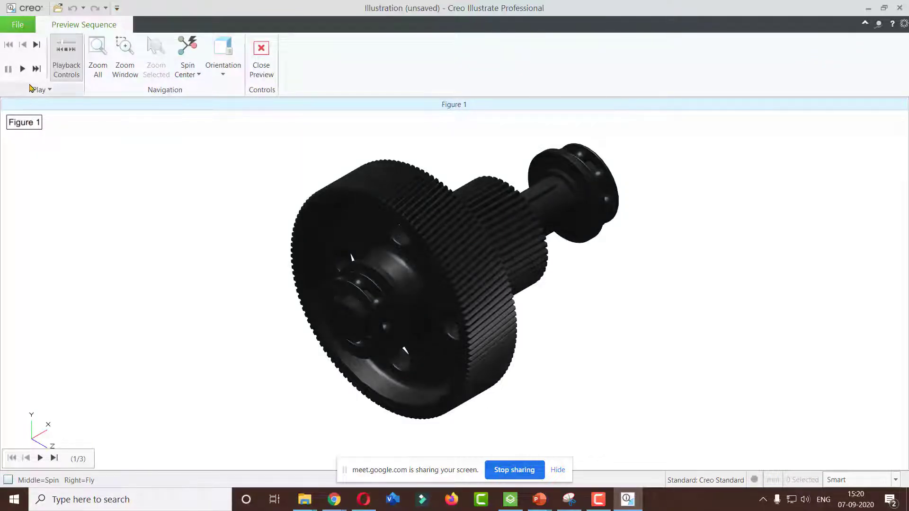
pyautogui.click(22, 69)
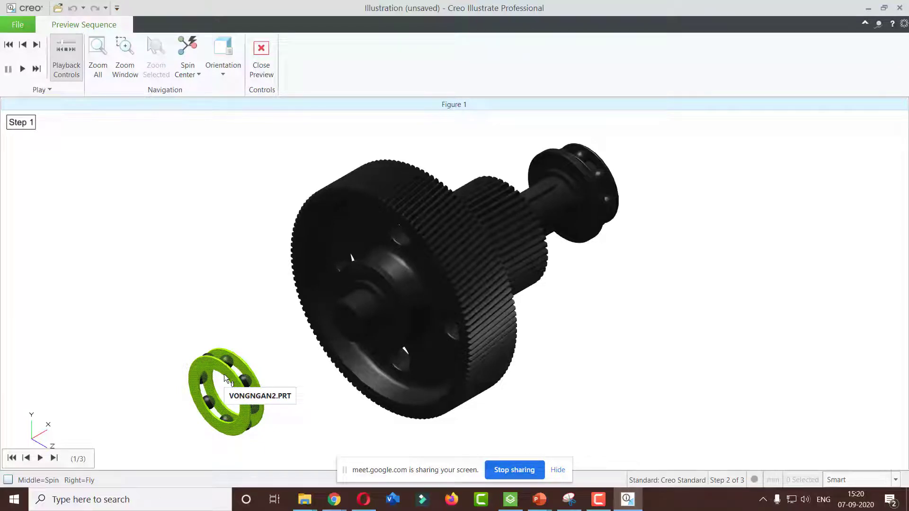
pyautogui.click(45, 90)
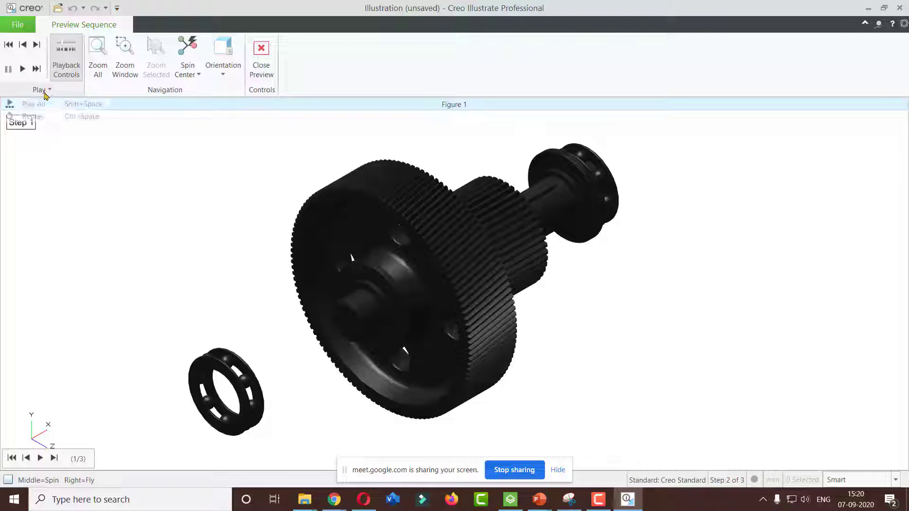
pyautogui.click(35, 104)
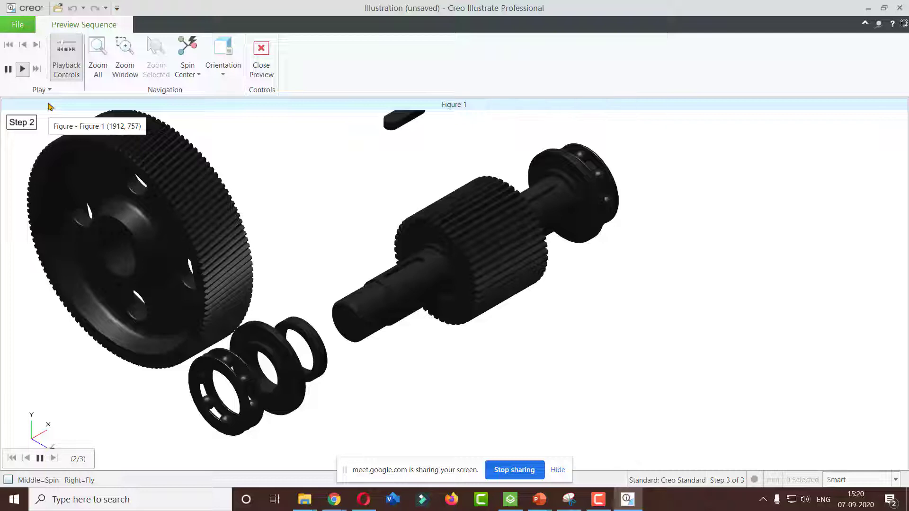
pyautogui.click(26, 71)
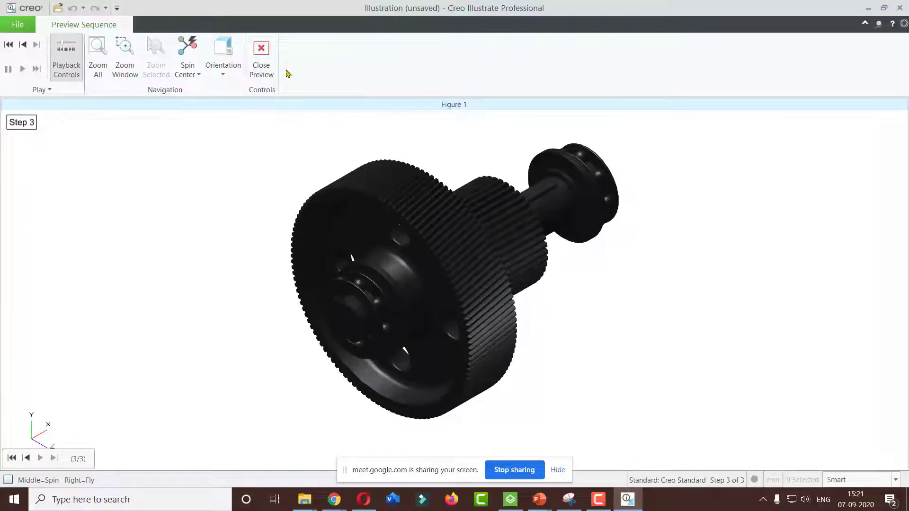
pyautogui.click(262, 55)
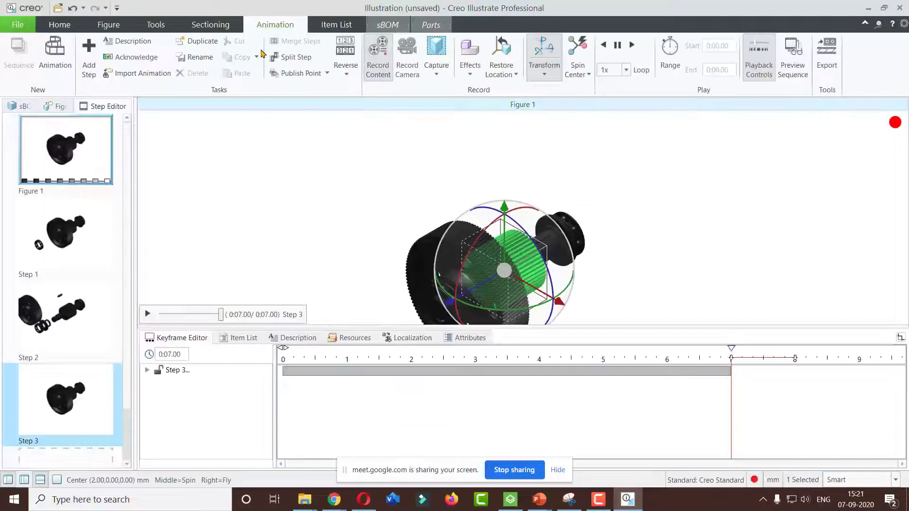
# Publish the illustration as a PVZ file named gear1 in the Documents folder
pyautogui.moveTo(382, 243); pyautogui.dragTo(391, 219, button='middle')
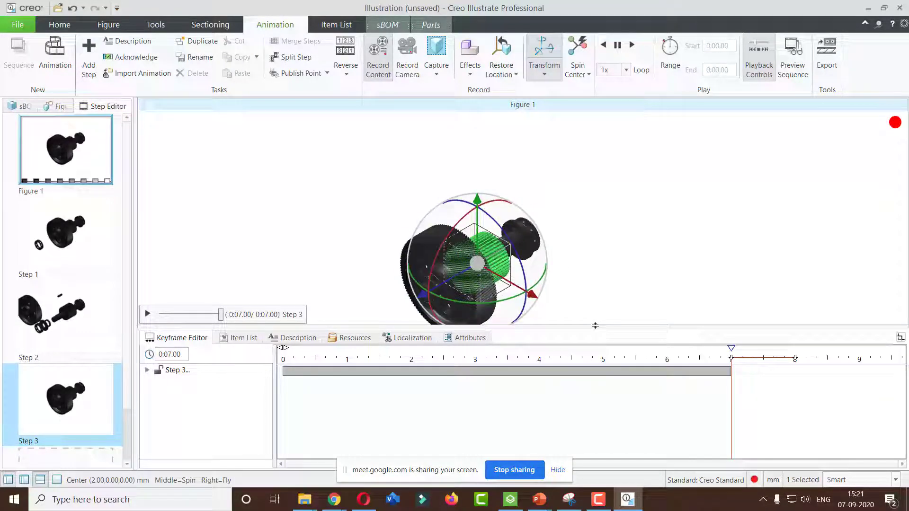
pyautogui.moveTo(596, 327); pyautogui.dragTo(594, 369)
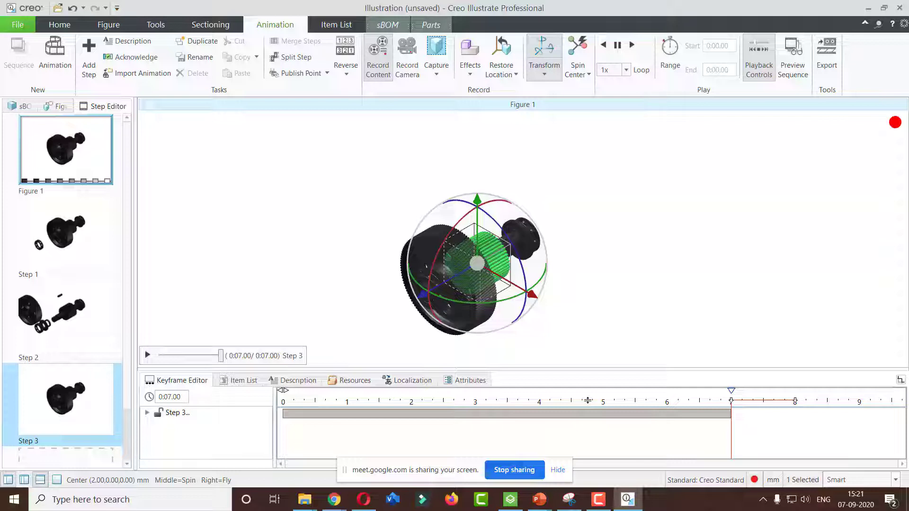
pyautogui.click(30, 30)
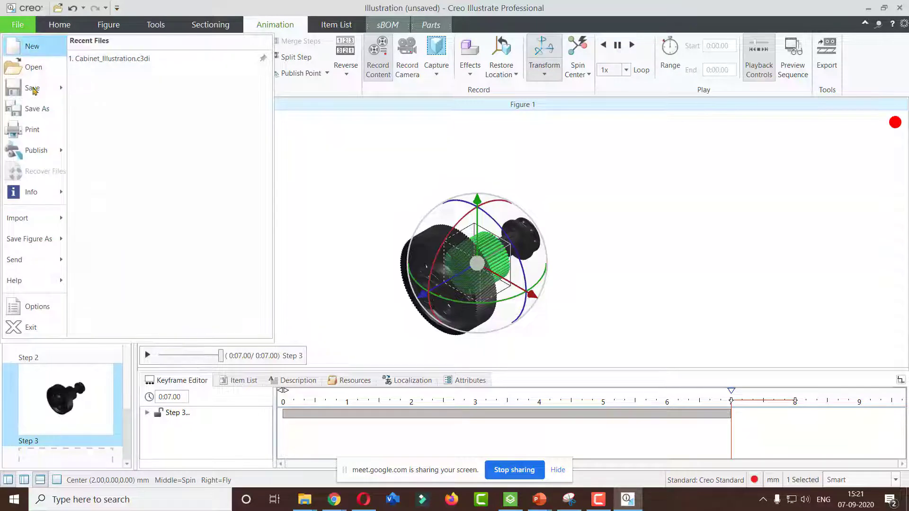
pyautogui.moveTo(21, 152)
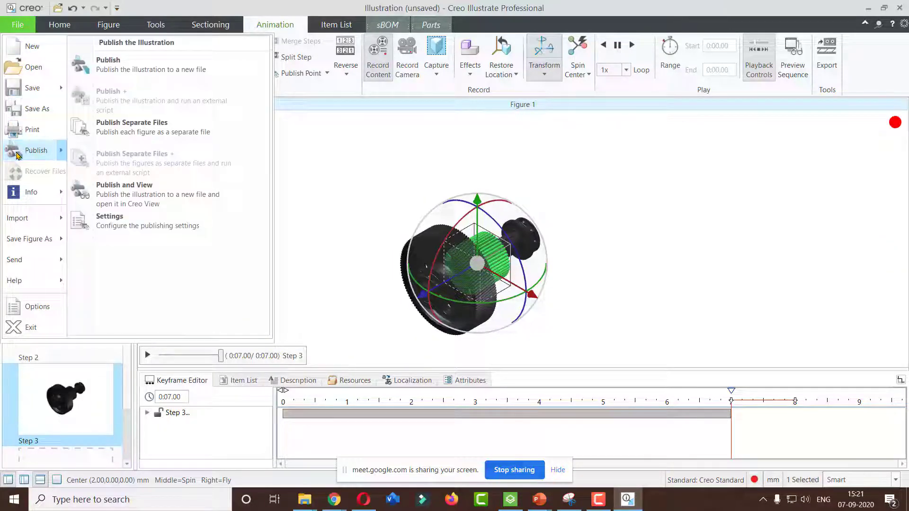
pyautogui.click(143, 72)
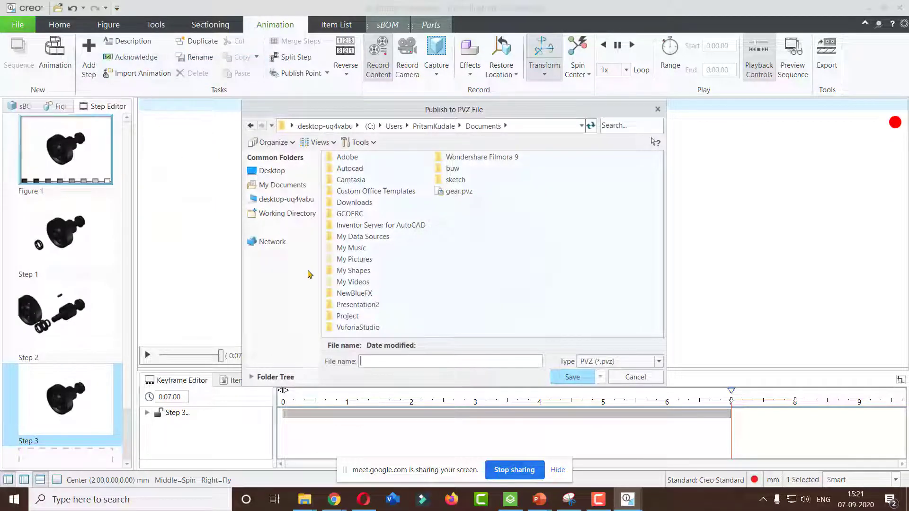
pyautogui.write('gear1')
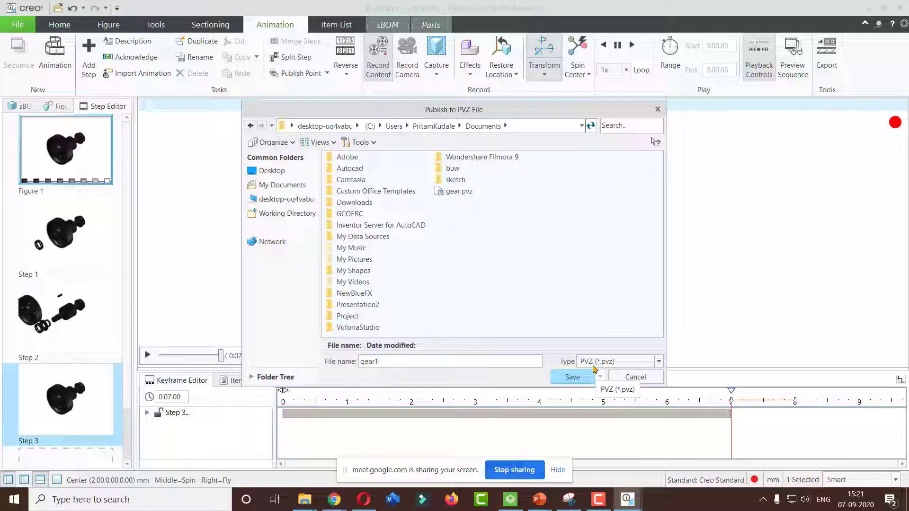
pyautogui.click(573, 377)
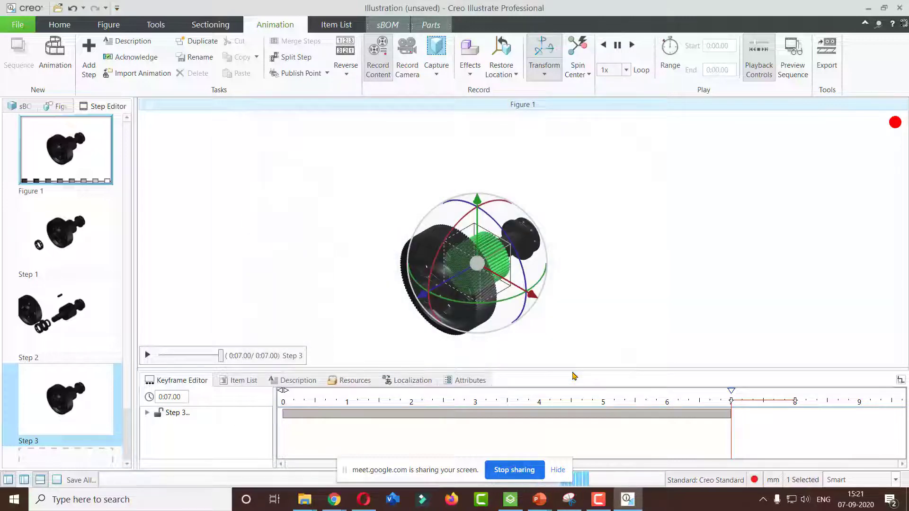
# Minimize Creo Illustrate and close the Vuforia Studio launcher window
pyautogui.click(556, 470)
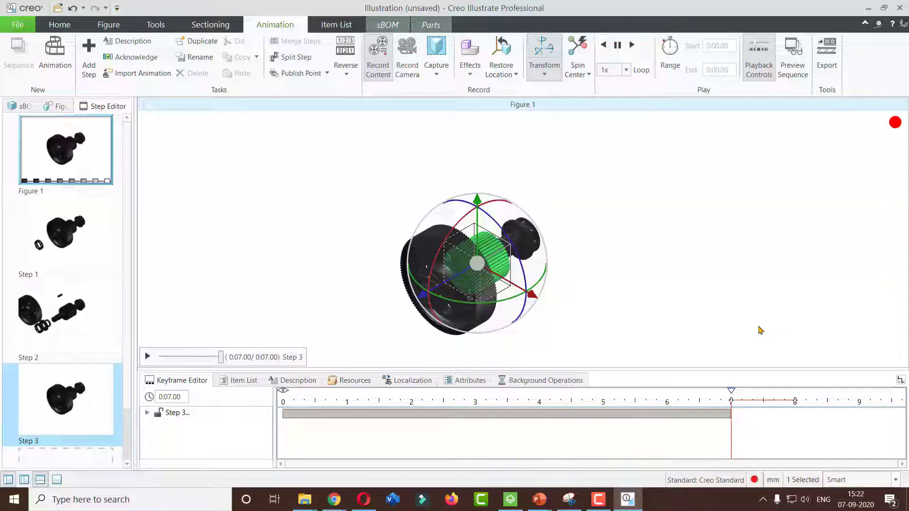
pyautogui.click(869, 8)
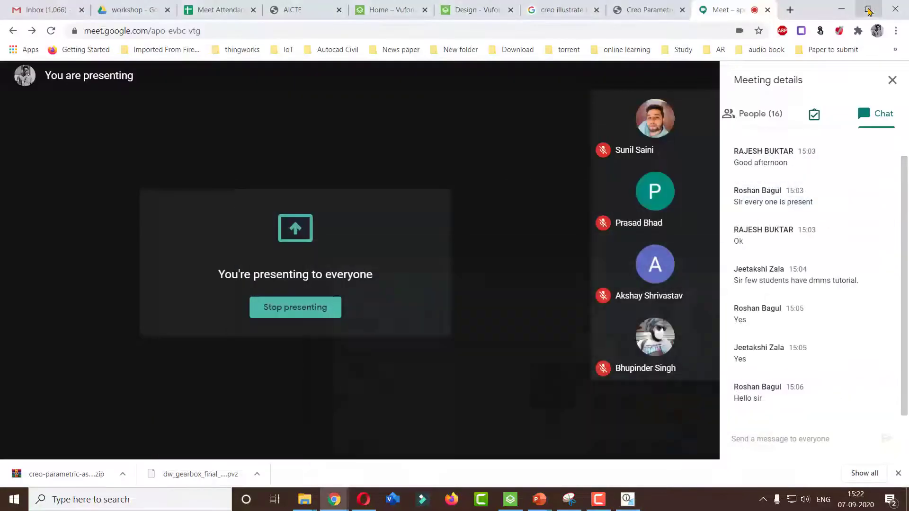
pyautogui.click(514, 502)
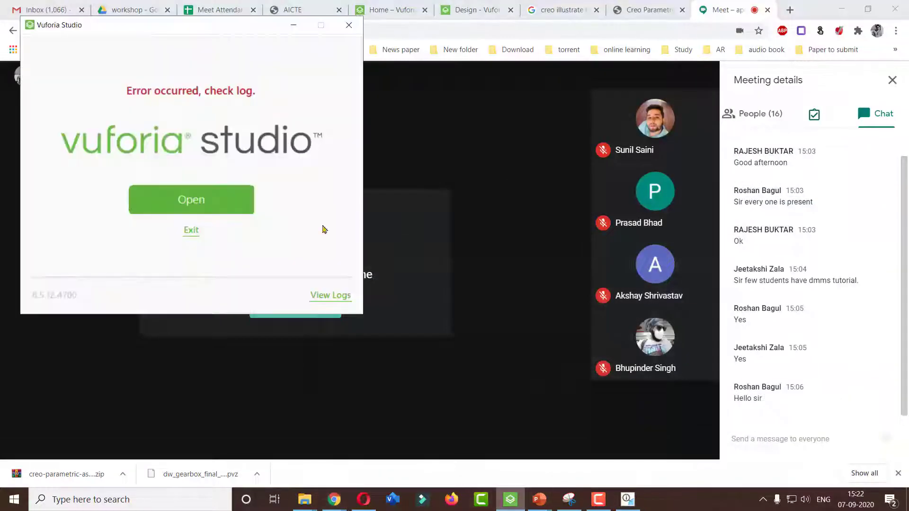
pyautogui.click(347, 28)
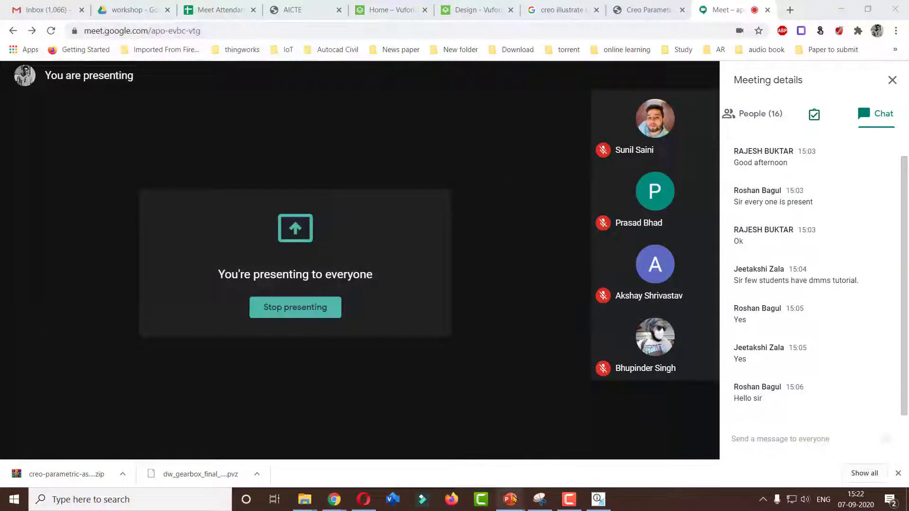
# Switch to the PowerPoint slide show on required software
pyautogui.moveTo(511, 499)
pyautogui.click(615, 411)
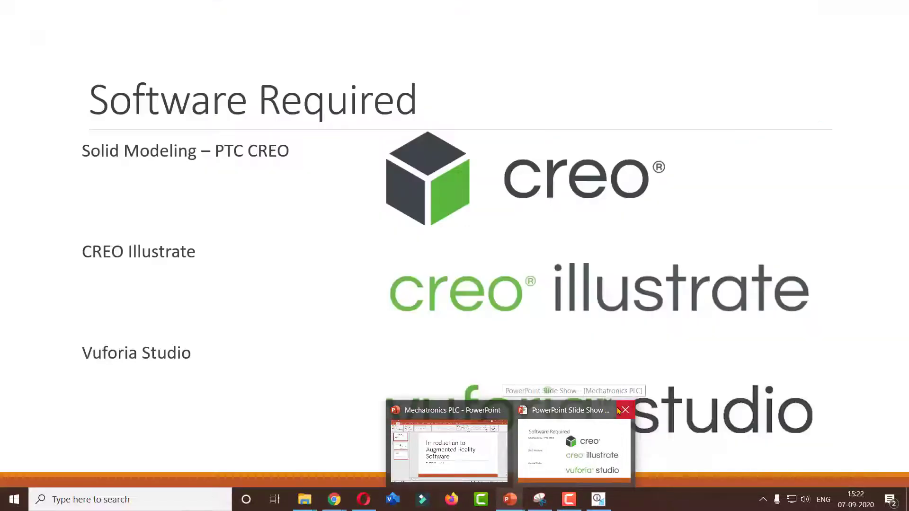
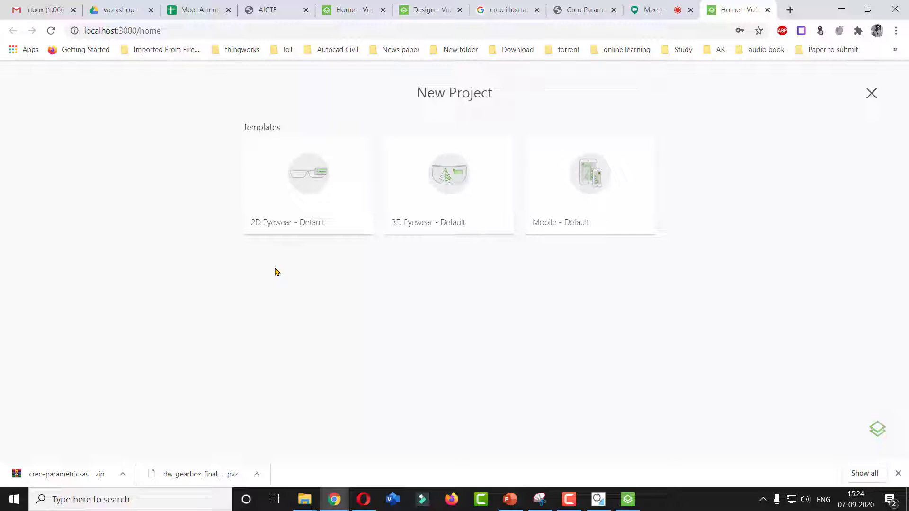
# Create a new project from the Mobile - Default template named grea1, keeping the default experience service URL
pyautogui.moveTo(472, 192)
pyautogui.moveTo(600, 182)
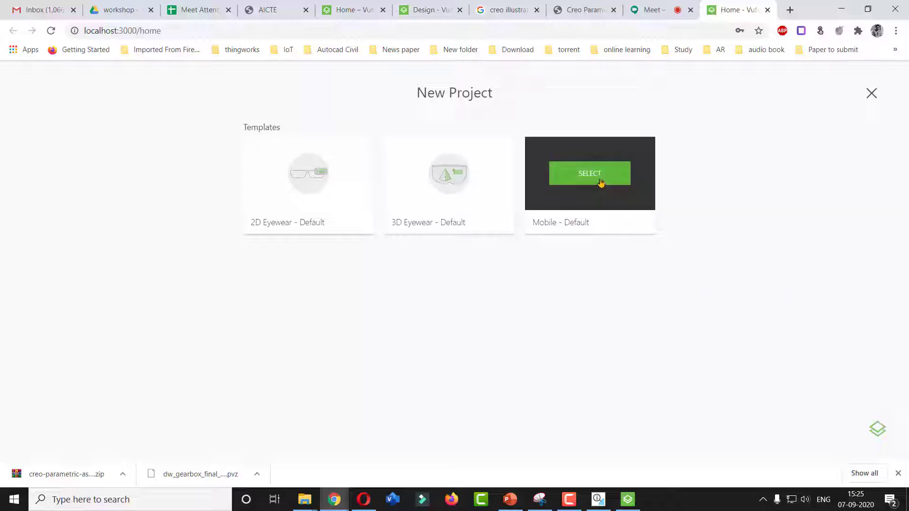
pyautogui.click(600, 182)
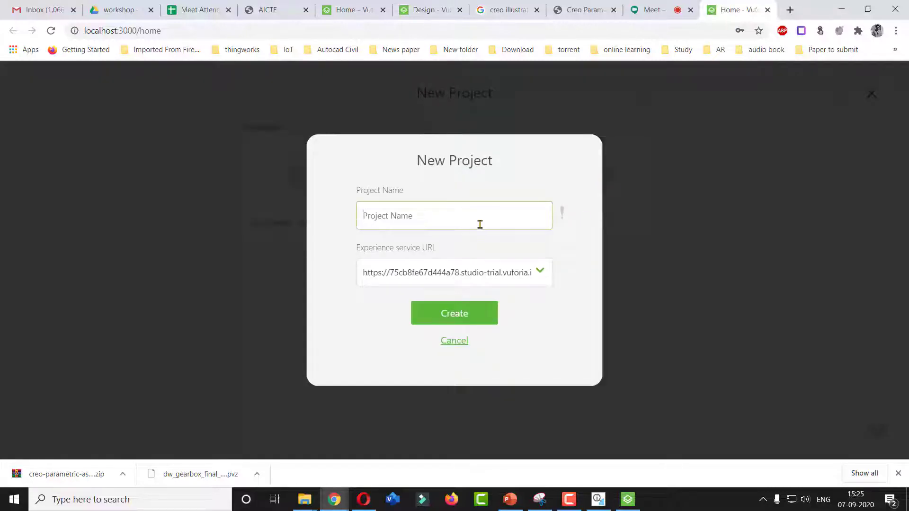
pyautogui.write('grea1')
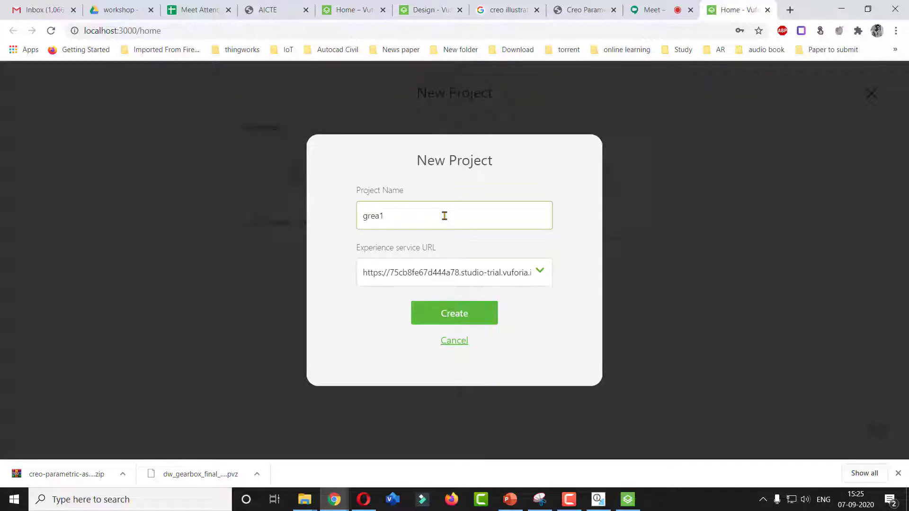
pyautogui.click(541, 271)
pyautogui.click(559, 272)
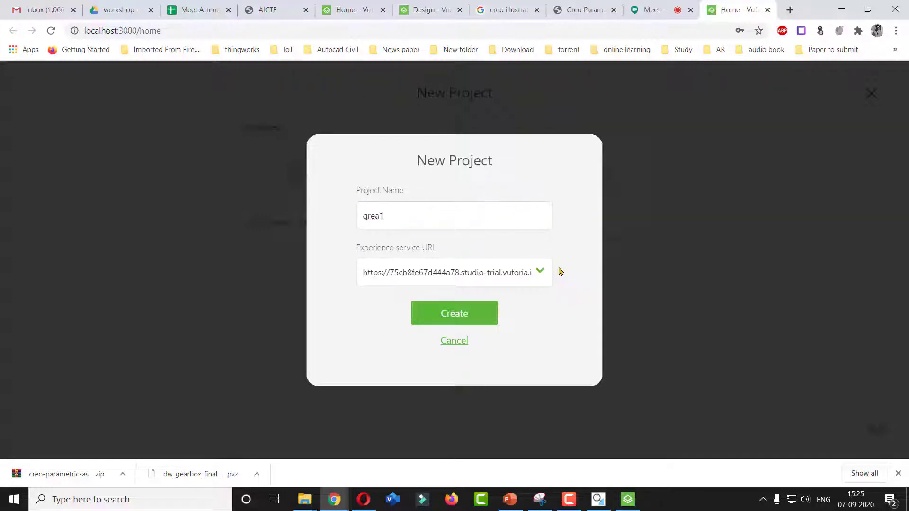
pyautogui.click(446, 320)
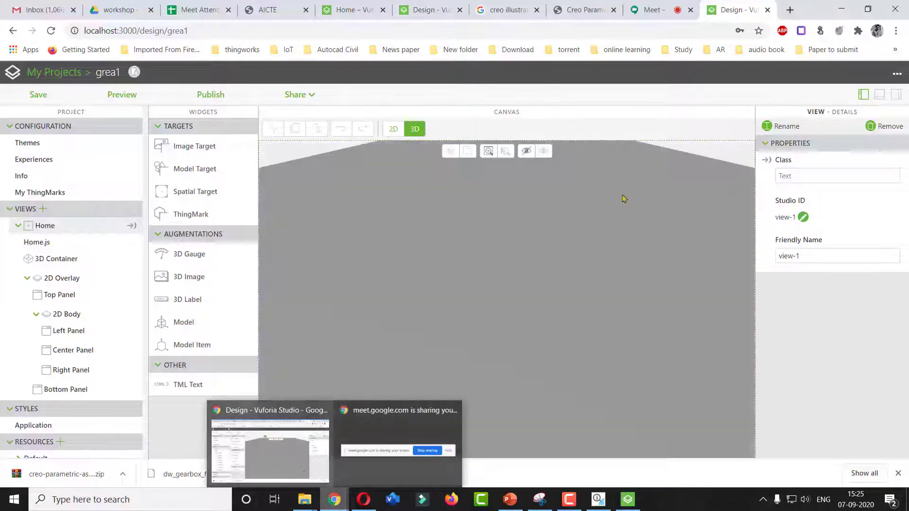
pyautogui.click(652, 10)
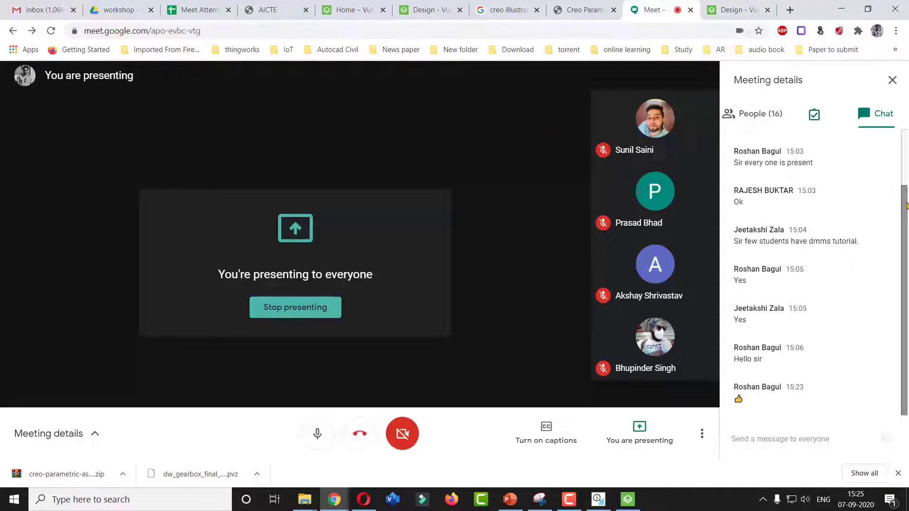
pyautogui.scroll(2, 907, 204)
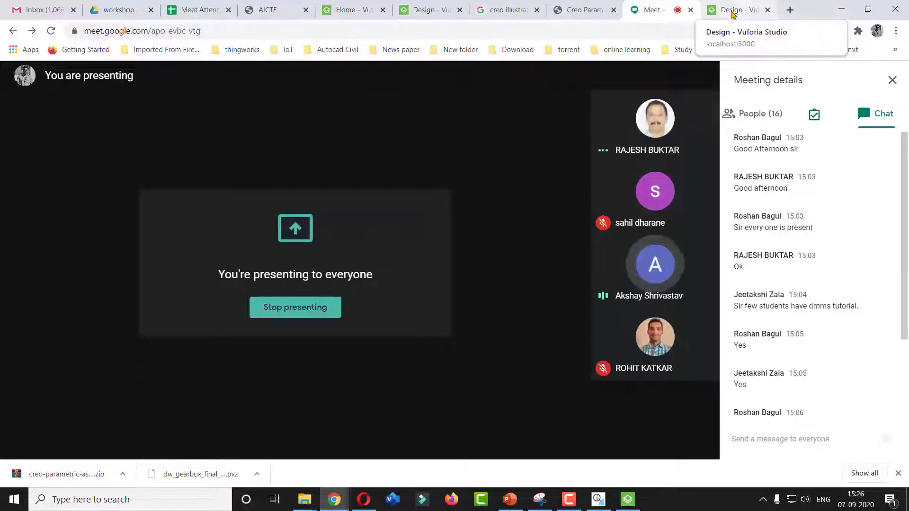
pyautogui.click(734, 15)
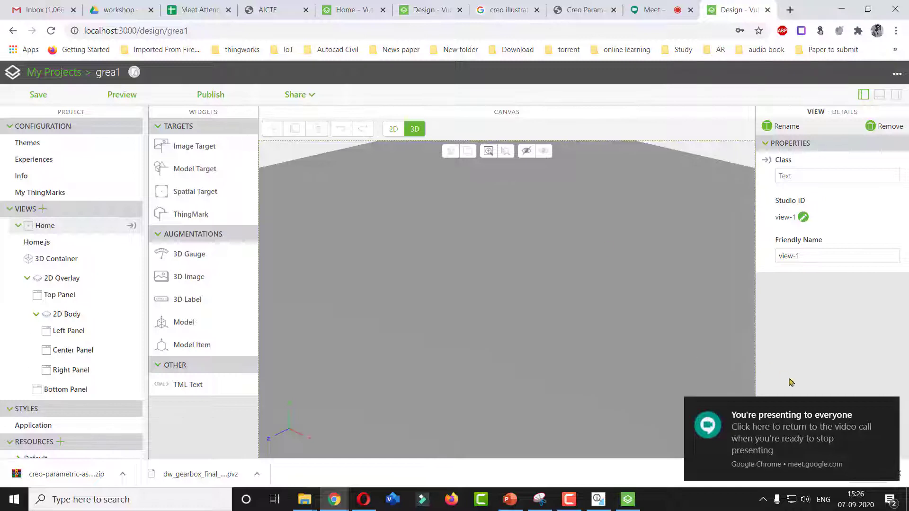
pyautogui.click(890, 410)
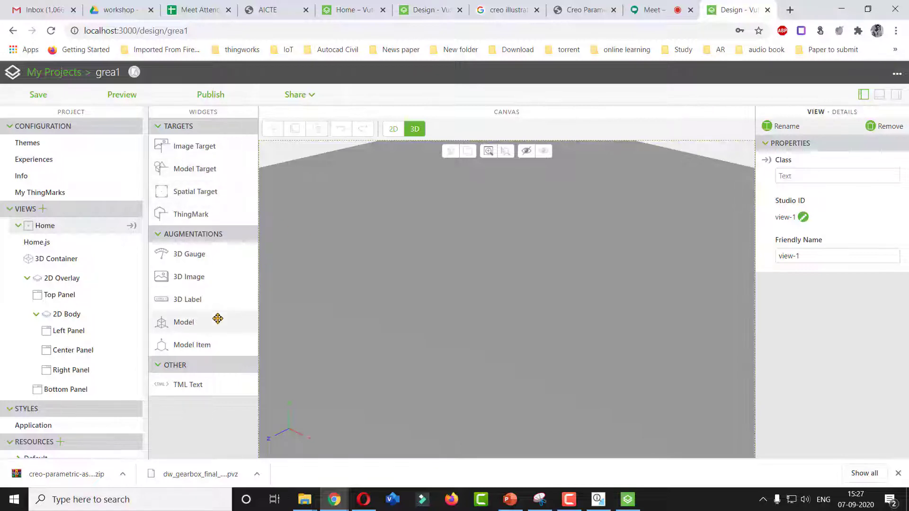
# Add a Model widget to the 3D canvas and load gear1.pvz from Documents as its resource
pyautogui.moveTo(180, 321); pyautogui.dragTo(497, 311)
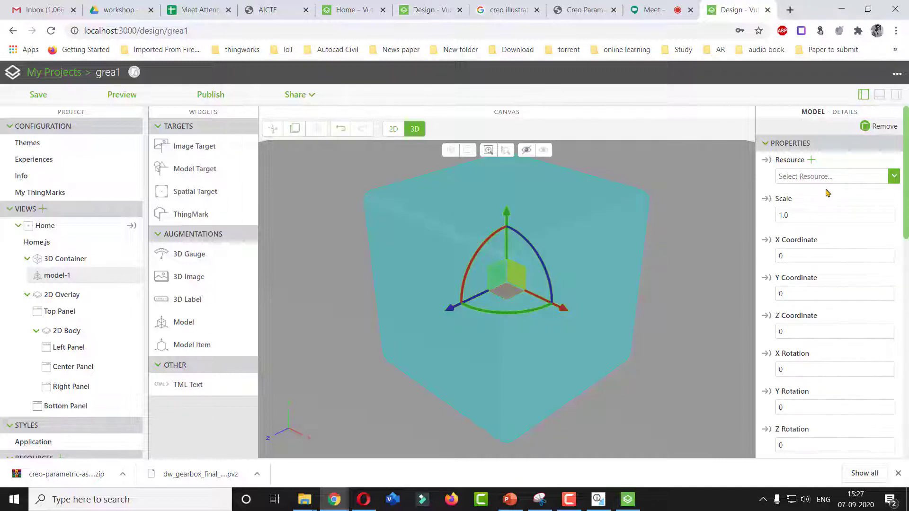
pyautogui.click(811, 161)
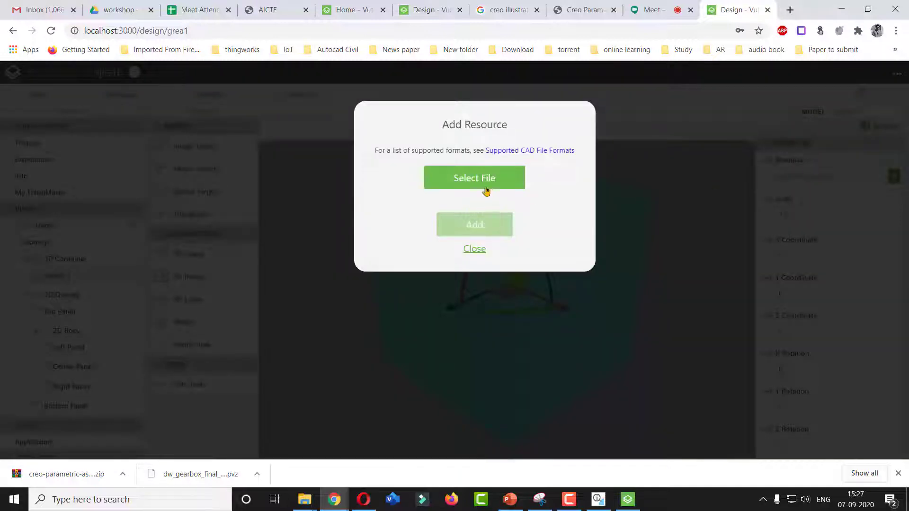
pyautogui.click(483, 187)
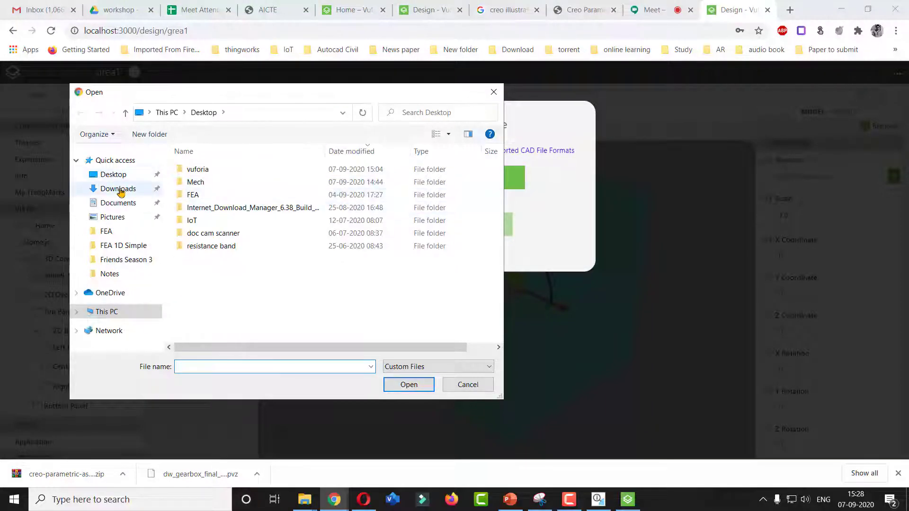
pyautogui.click(117, 204)
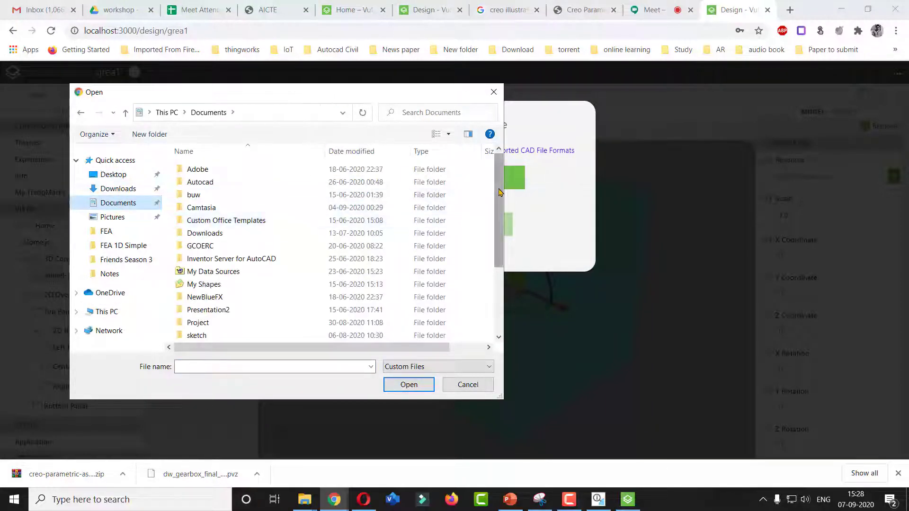
pyautogui.scroll(-3, 497, 296)
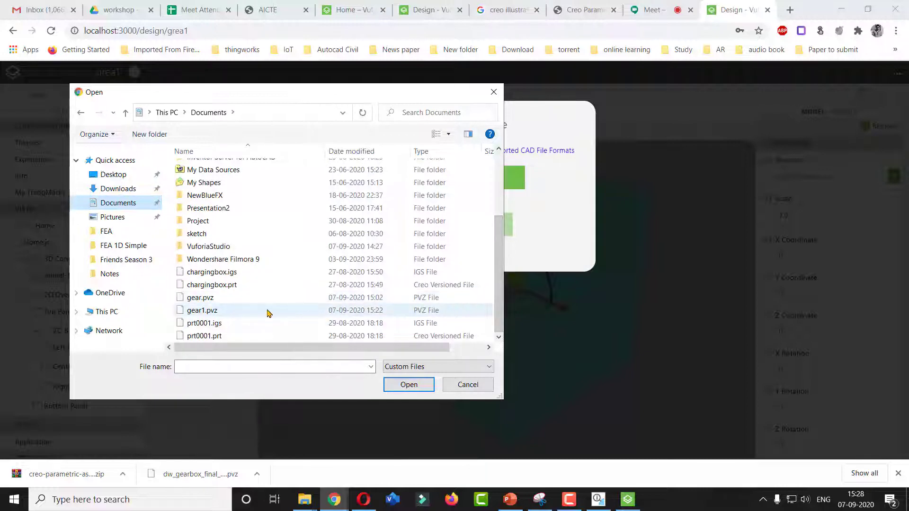
pyautogui.click(222, 314)
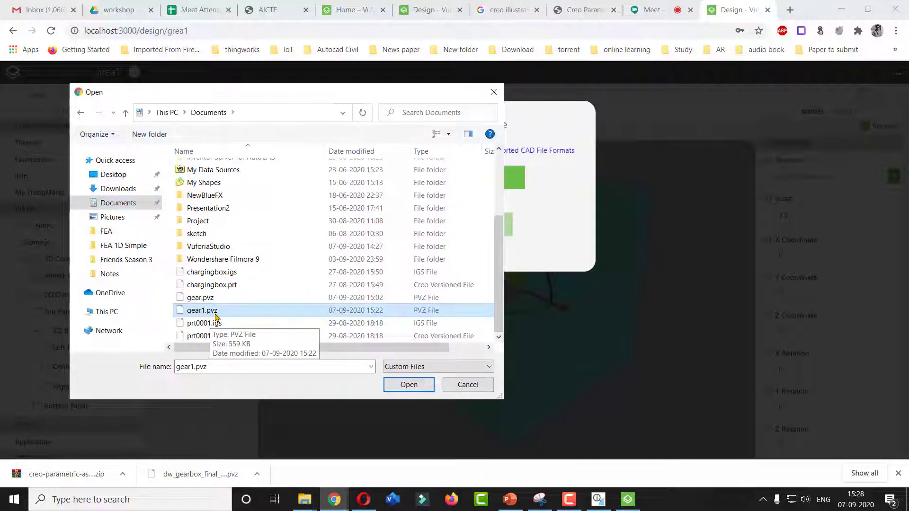
pyautogui.click(408, 385)
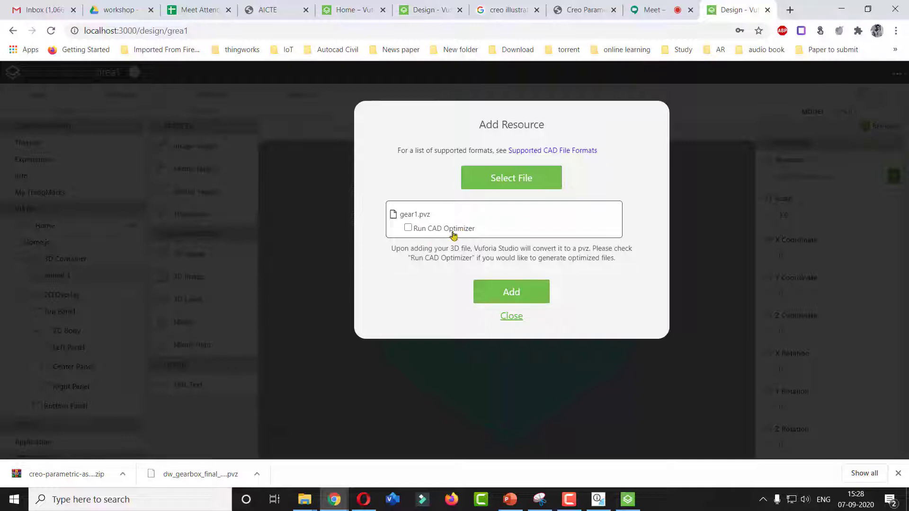
pyautogui.click(512, 293)
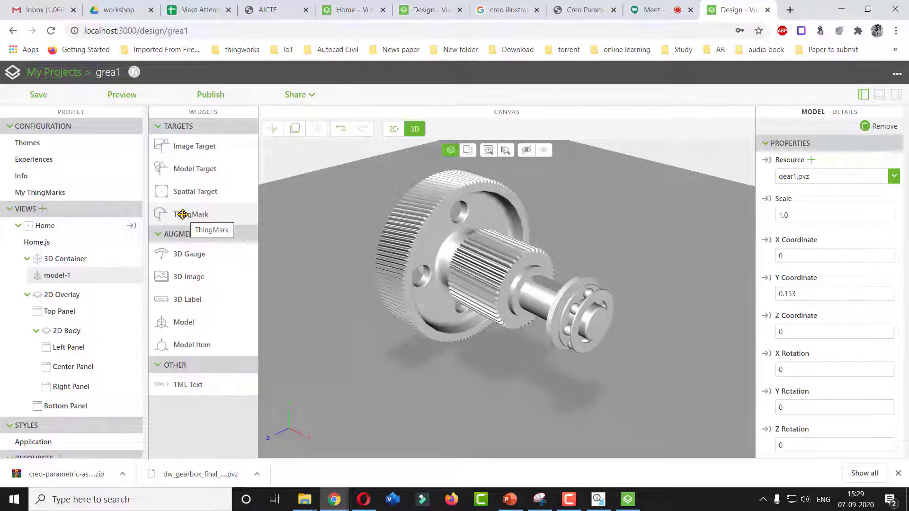
# Add a ThingMark to the scene and move it onto the side face of the large gear
pyautogui.moveTo(184, 214); pyautogui.dragTo(517, 366)
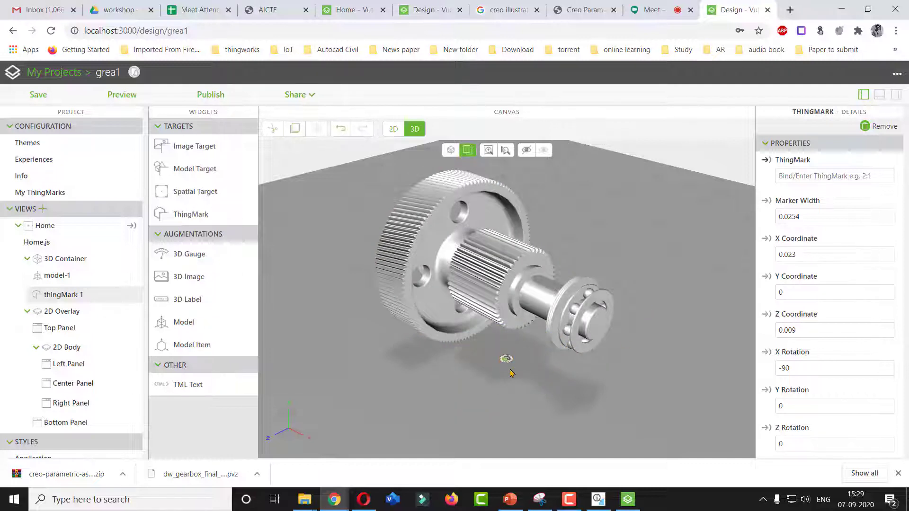
pyautogui.scroll(4, 507, 372)
pyautogui.scroll(6, 512, 378)
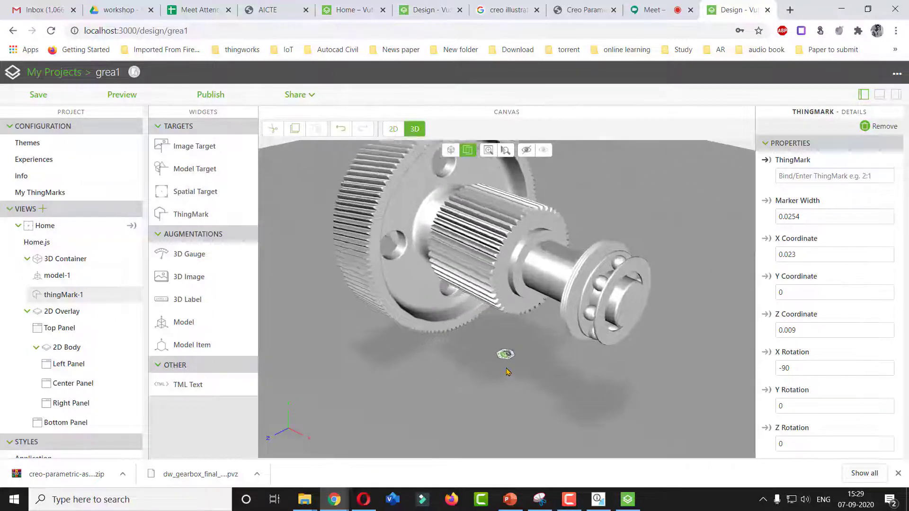
pyautogui.scroll(3, 500, 340)
pyautogui.scroll(-2, 502, 341)
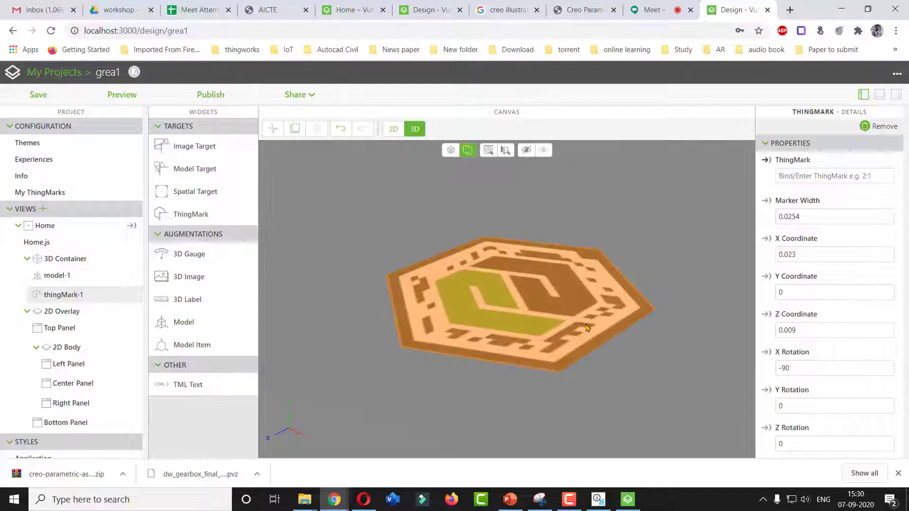
pyautogui.scroll(5, 589, 330)
pyautogui.scroll(-10, 589, 330)
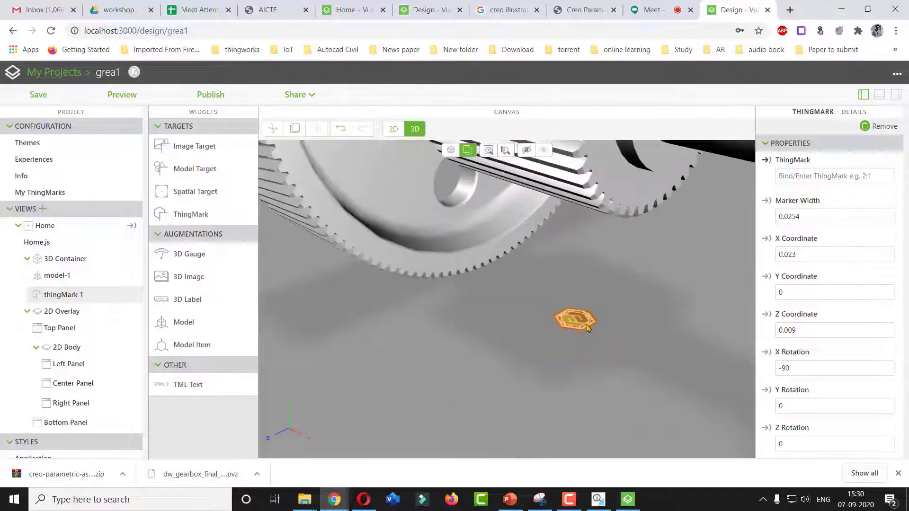
pyautogui.scroll(-5, 586, 326)
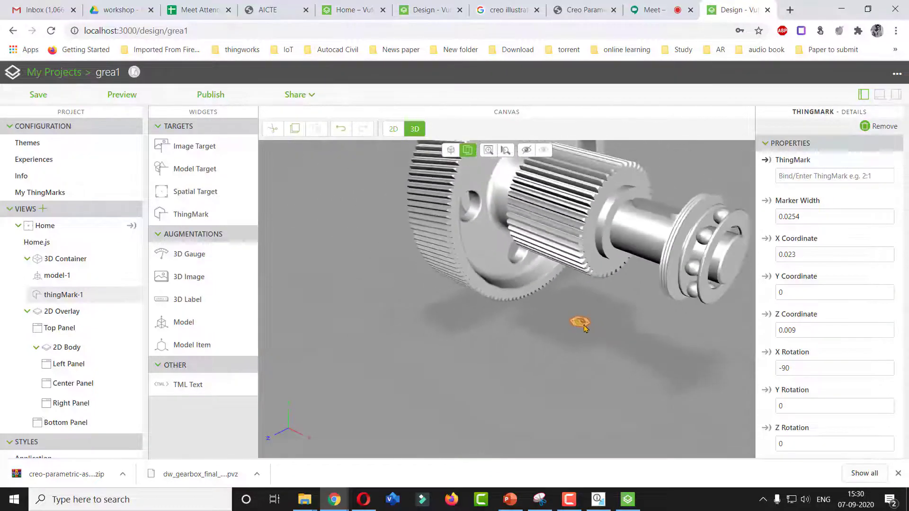
pyautogui.moveTo(577, 326); pyautogui.dragTo(526, 331, button='right')
pyautogui.moveTo(531, 325); pyautogui.dragTo(433, 258)
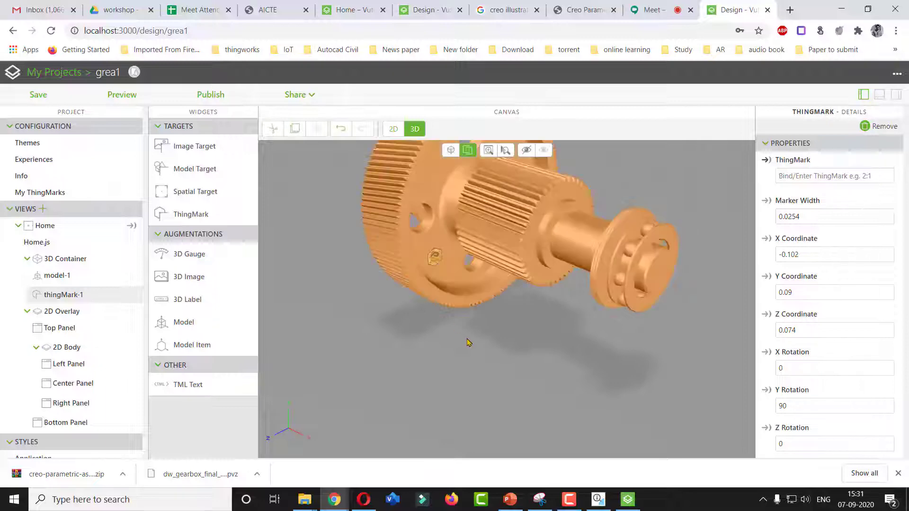
# Nudge the ThingMark on the gear face and set its marker width to 0.05
pyautogui.scroll(-4, 494, 326)
pyautogui.scroll(4, 483, 320)
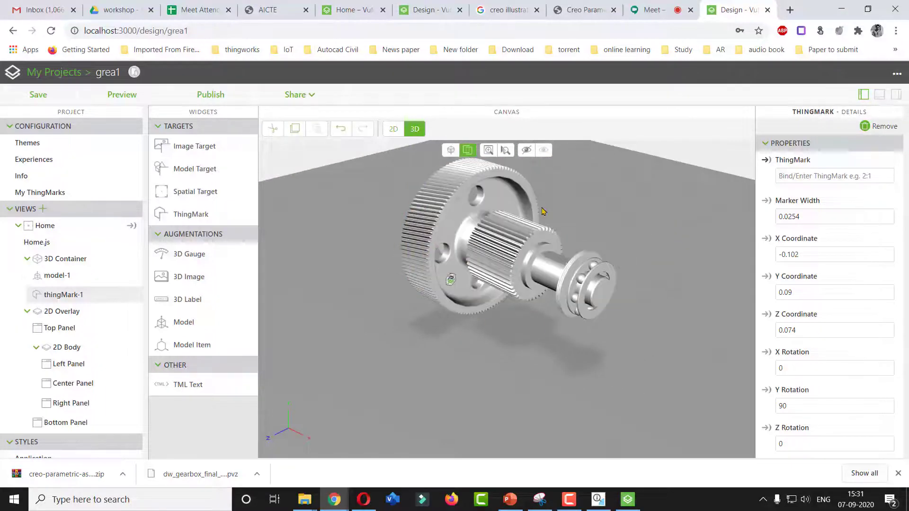
pyautogui.scroll(3, 464, 317)
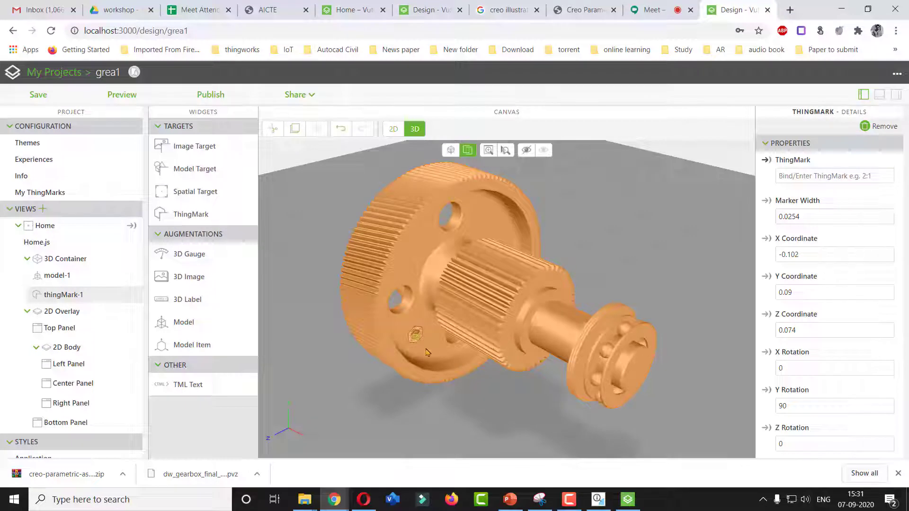
pyautogui.click(415, 339)
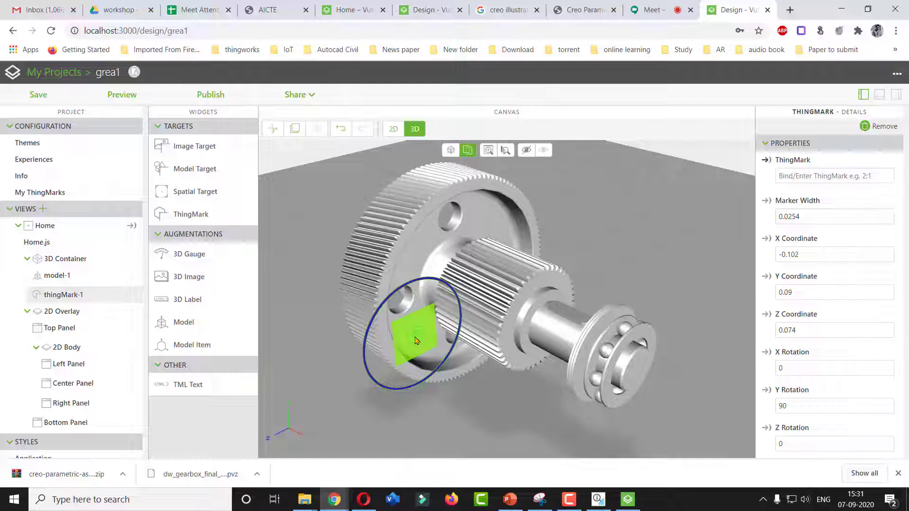
pyautogui.moveTo(416, 340)
pyautogui.mouseDown()
pyautogui.moveTo(414, 332)
pyautogui.moveTo(469, 360)
pyautogui.moveTo(518, 412)
pyautogui.moveTo(483, 421)
pyautogui.moveTo(474, 379)
pyautogui.moveTo(553, 467)
pyautogui.moveTo(421, 327)
pyautogui.mouseUp()
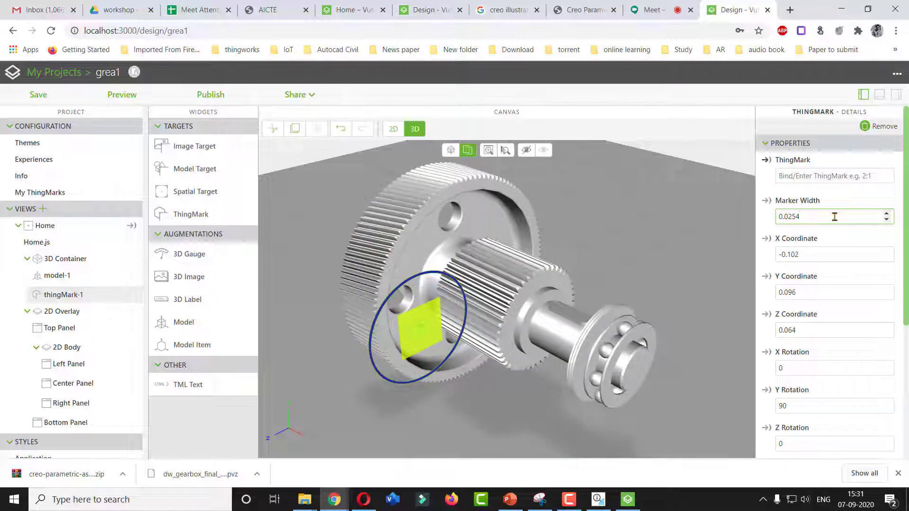
pyautogui.moveTo(805, 218); pyautogui.dragTo(787, 228)
pyautogui.write('1')
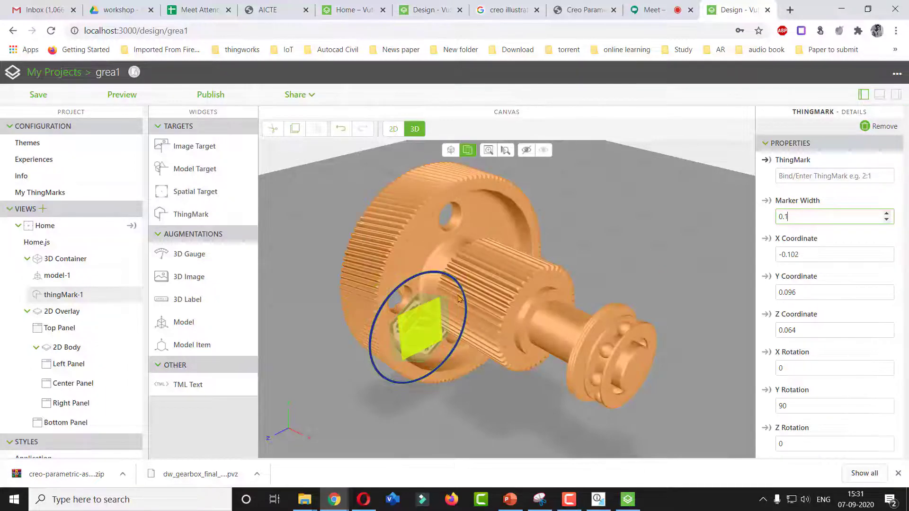
pyautogui.click(501, 402)
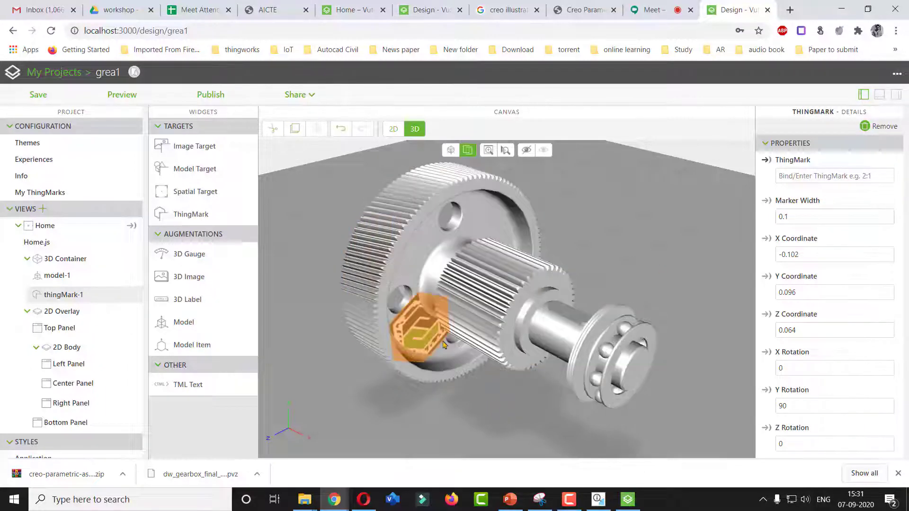
pyautogui.click(792, 216)
pyautogui.press('BackSpace')
pyautogui.write('05')
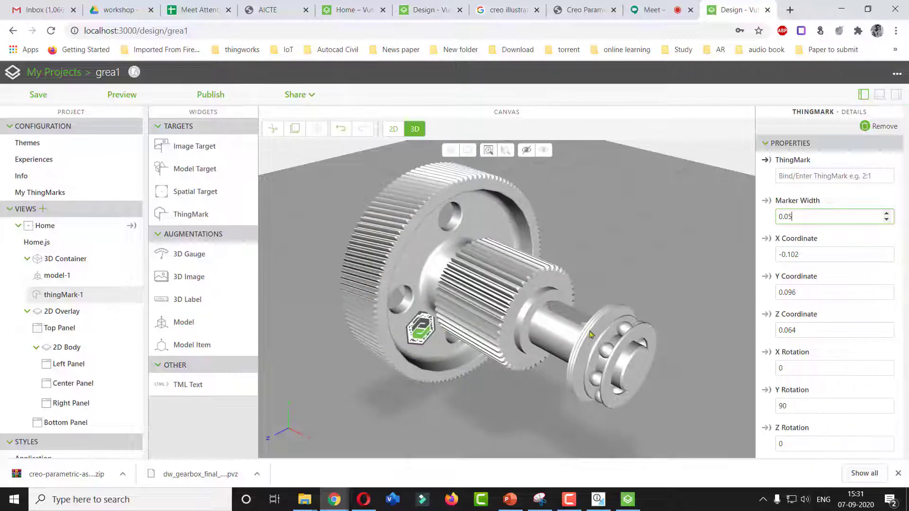
# Adjust the ThingMark's placement on the gear face and save the project
pyautogui.click(414, 330)
pyautogui.moveTo(414, 330); pyautogui.dragTo(413, 329)
pyautogui.click(466, 413)
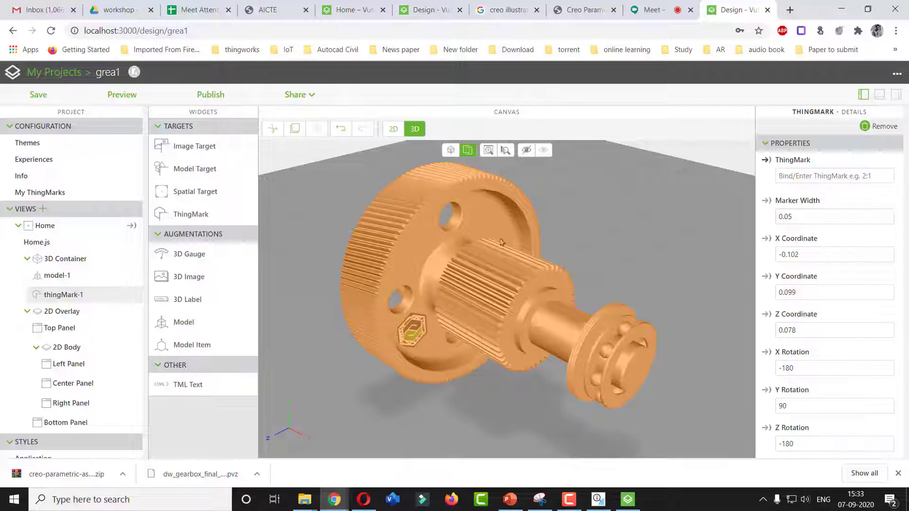
pyautogui.click(40, 103)
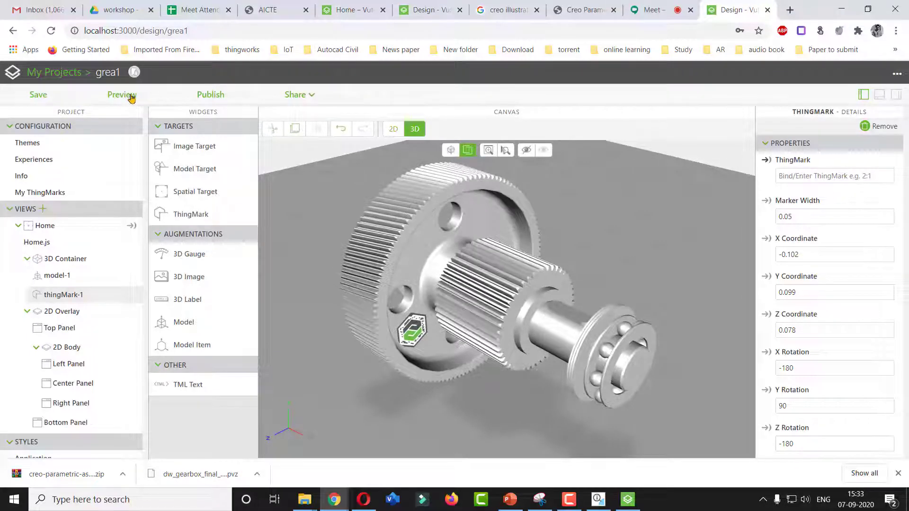
# Preview the experience in the iPhone 6/7/8 preview and scroll to inspect the model with the ThingMark
pyautogui.click(131, 97)
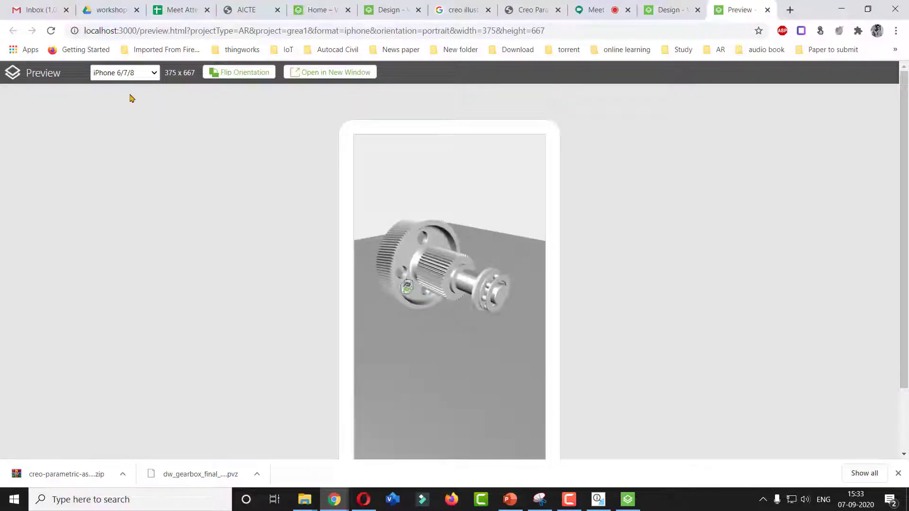
pyautogui.scroll(-2, 433, 279)
pyautogui.scroll(4, 431, 282)
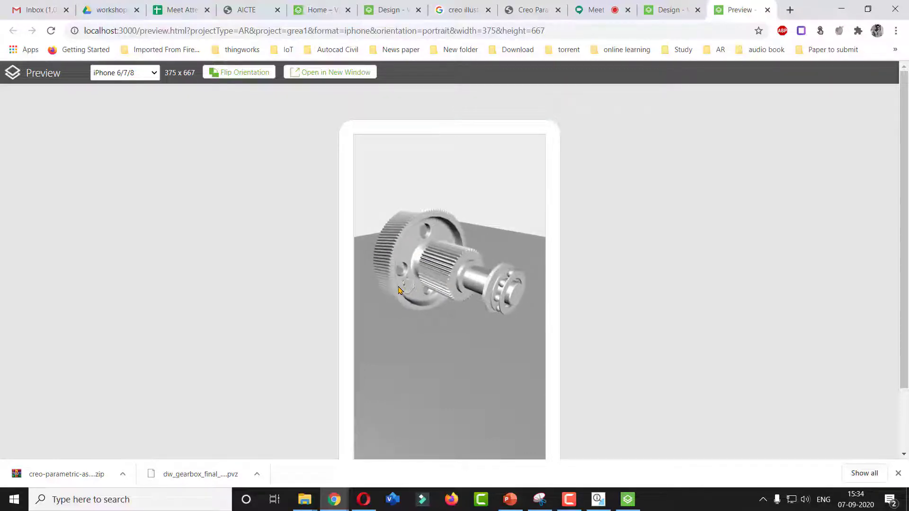
pyautogui.moveTo(905, 209); pyautogui.dragTo(907, 245)
pyautogui.scroll(-1, 395, 233)
pyautogui.scroll(2, 394, 232)
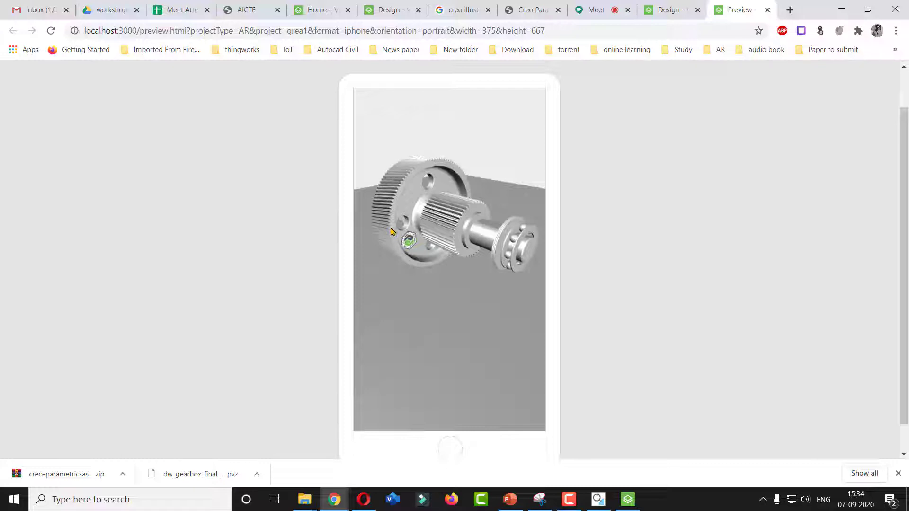
# Try to publish the project from the design view
pyautogui.click(670, 10)
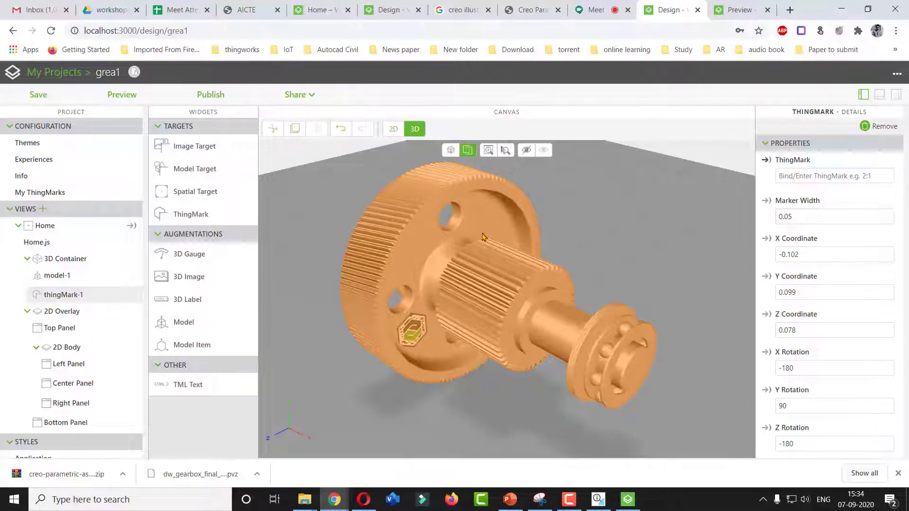
pyautogui.click(211, 95)
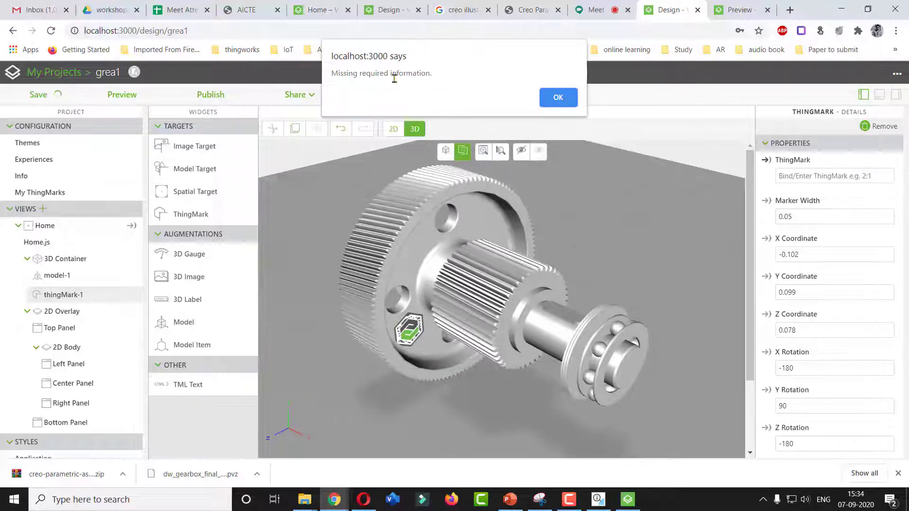
pyautogui.click(547, 97)
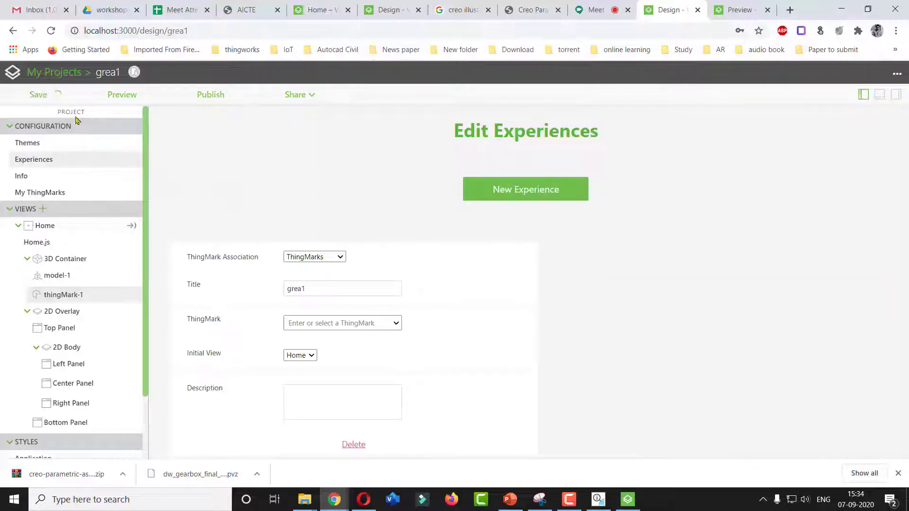
# Open the experience settings and inspect the ThingMark Association and ThingMark options
pyautogui.click(46, 148)
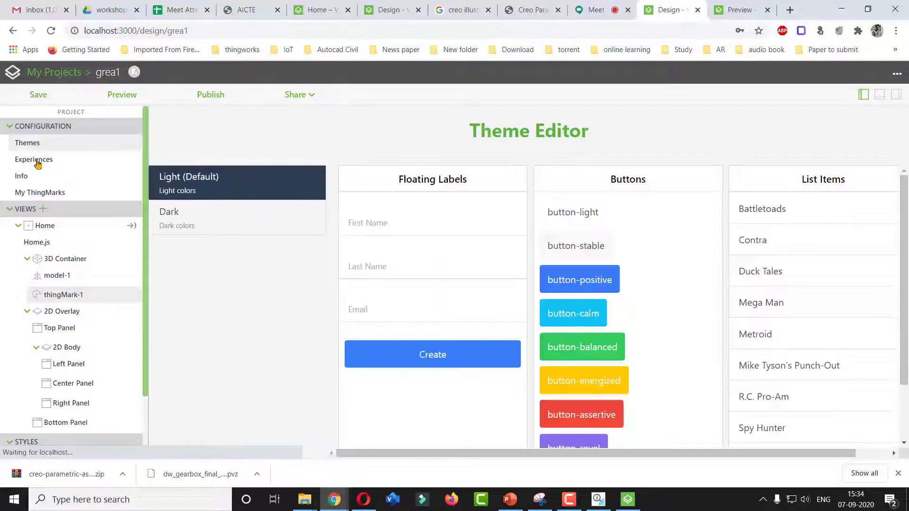
pyautogui.click(37, 161)
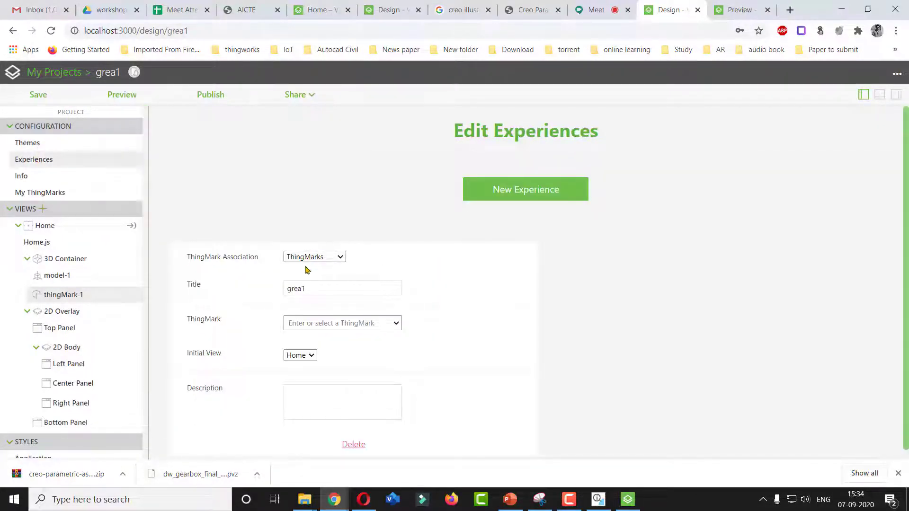
pyautogui.click(328, 258)
pyautogui.click(384, 252)
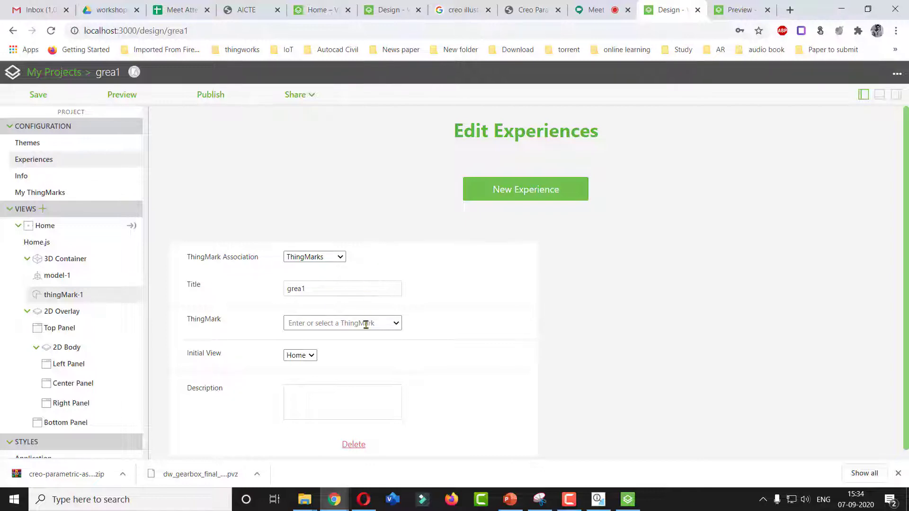
pyautogui.click(394, 326)
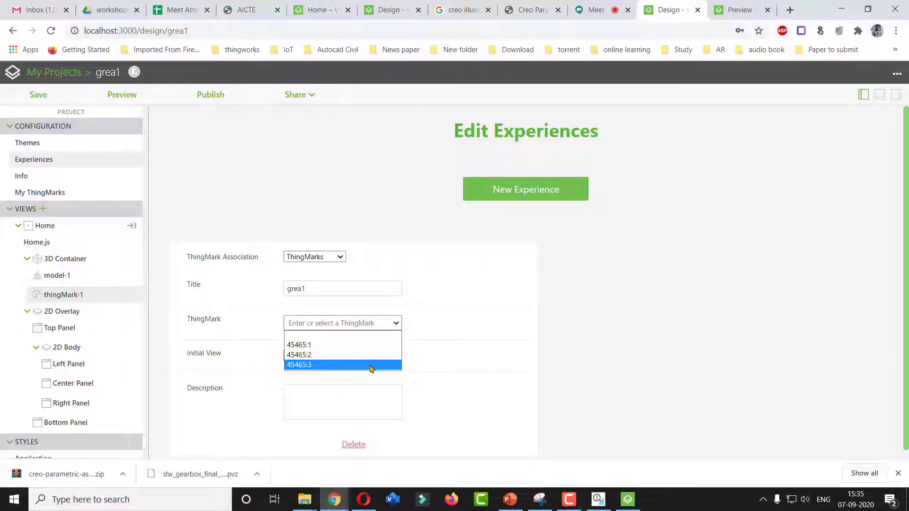
# Browse the project's ThingMarks 45465:1, 45465:2 and 45465:3 one by one
pyautogui.click(34, 196)
pyautogui.click(34, 196)
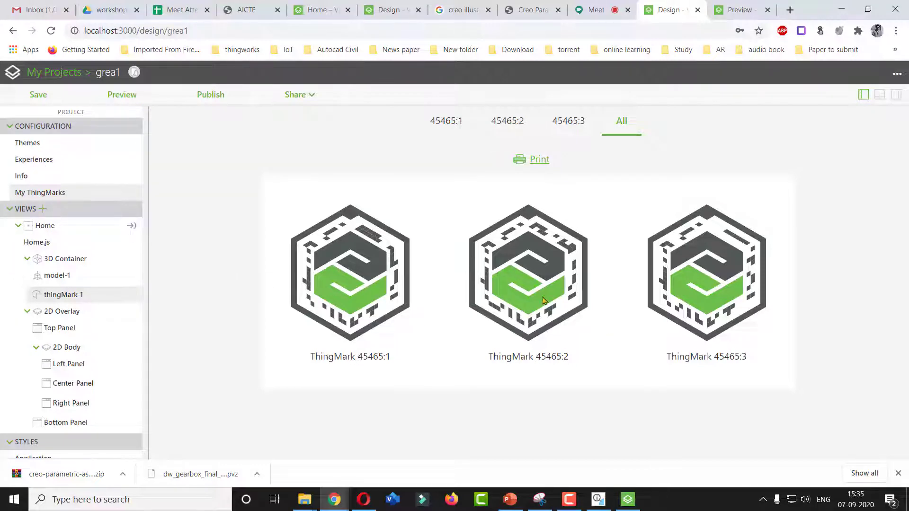
pyautogui.click(445, 124)
pyautogui.click(508, 124)
pyautogui.click(570, 121)
pyautogui.click(507, 122)
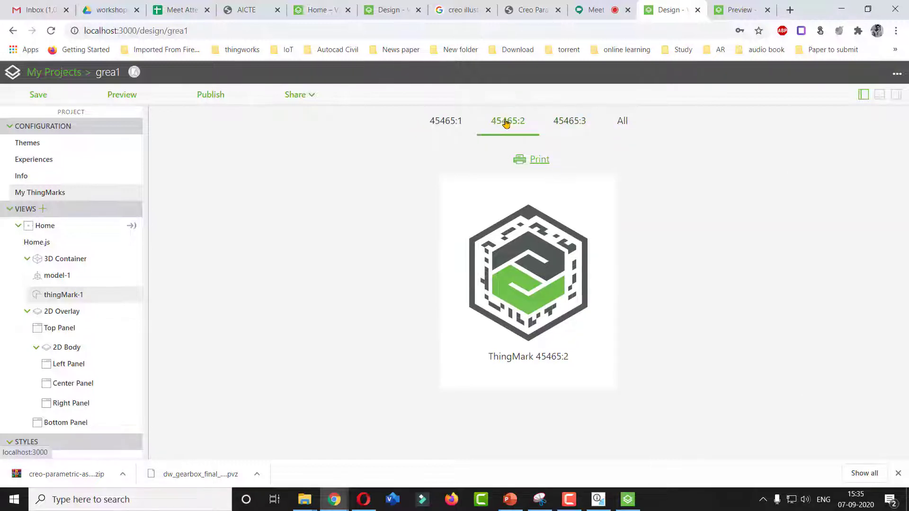
pyautogui.click(440, 127)
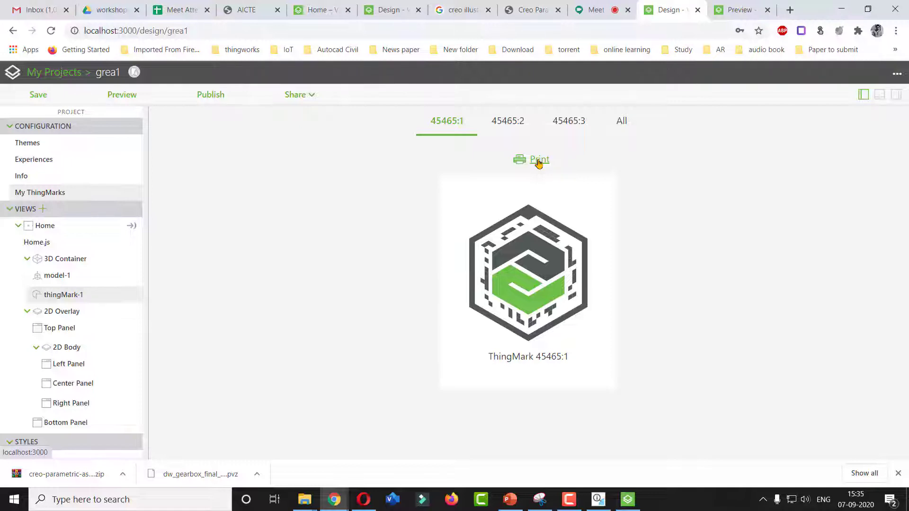
# Assign ThingMark 45465:1 to the experience in the experience settings
pyautogui.click(41, 164)
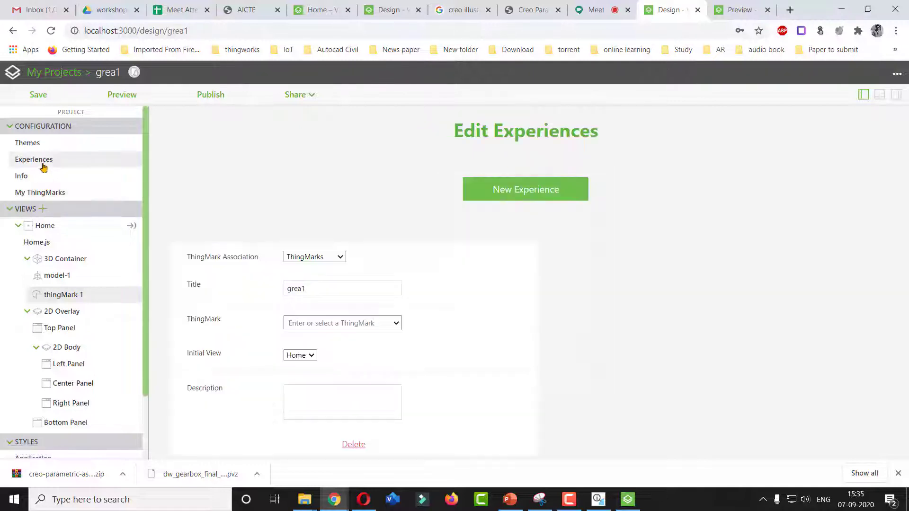
pyautogui.click(396, 324)
pyautogui.click(385, 346)
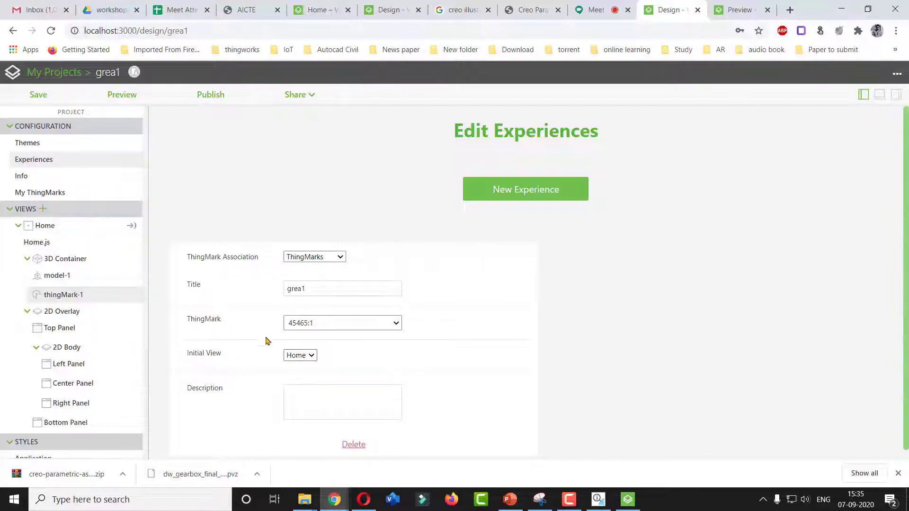
pyautogui.click(319, 391)
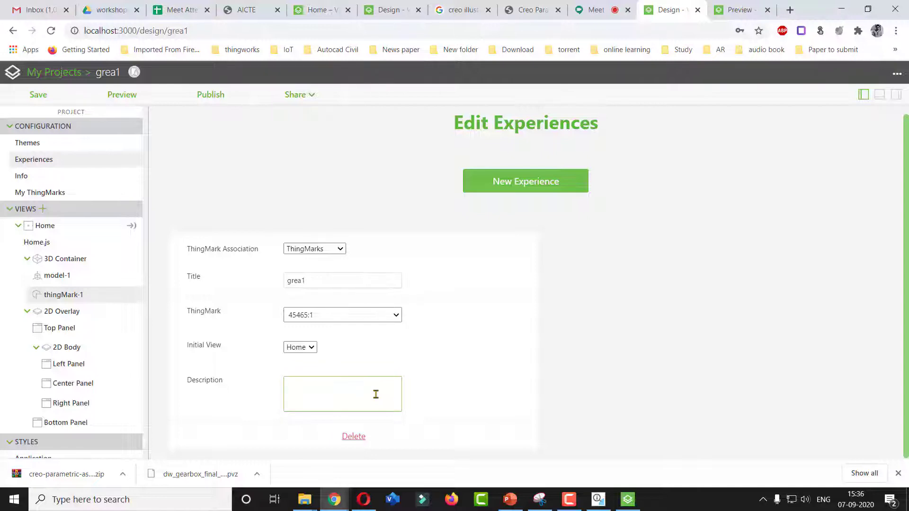
# Publish the project and enter the account's e-mail as the username in the sign-in dialog
pyautogui.click(206, 96)
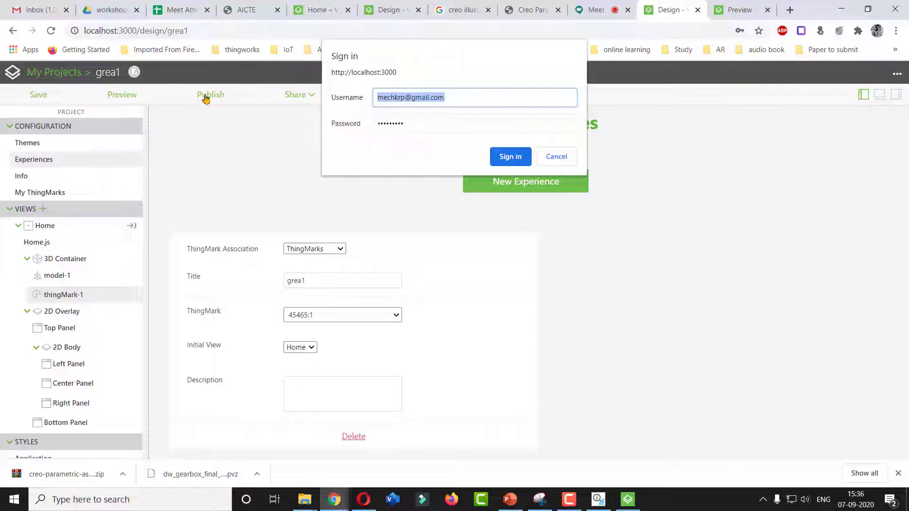
pyautogui.doubleClick(459, 98)
pyautogui.moveTo(332, 99); pyautogui.dragTo(301, 99)
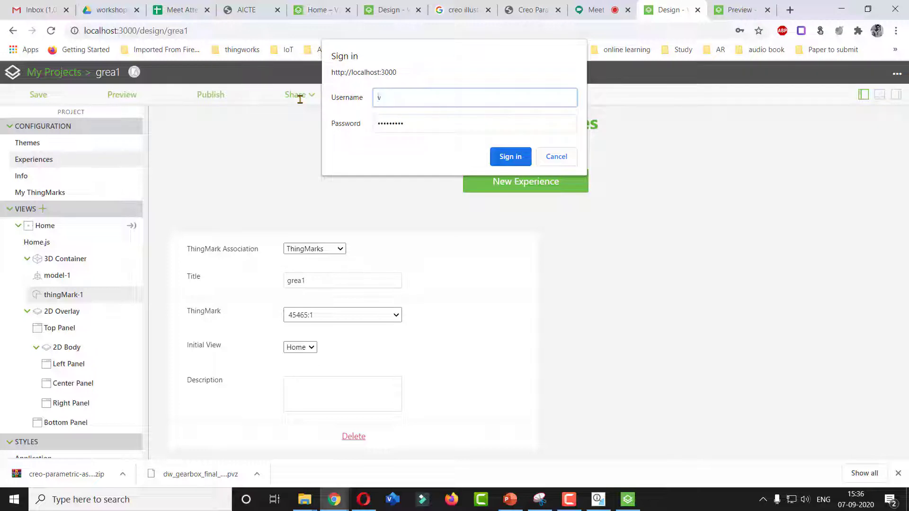
pyautogui.press('Tab')
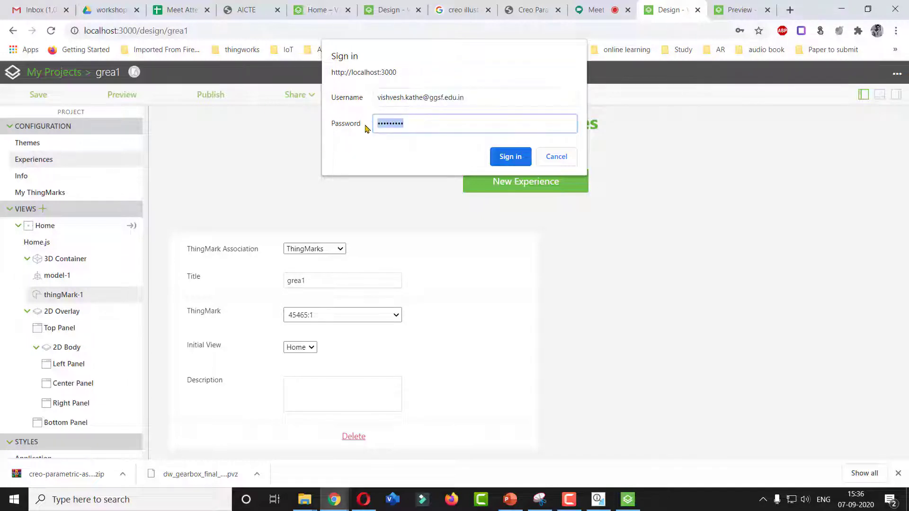
# Enter the account password and sign in to complete publishing
pyautogui.write('****')
pyautogui.press('BackSpace')
pyautogui.press('BackSpace')
pyautogui.press('BackSpace')
pyautogui.press('BackSpace')
pyautogui.write('************')
pyautogui.click(510, 159)
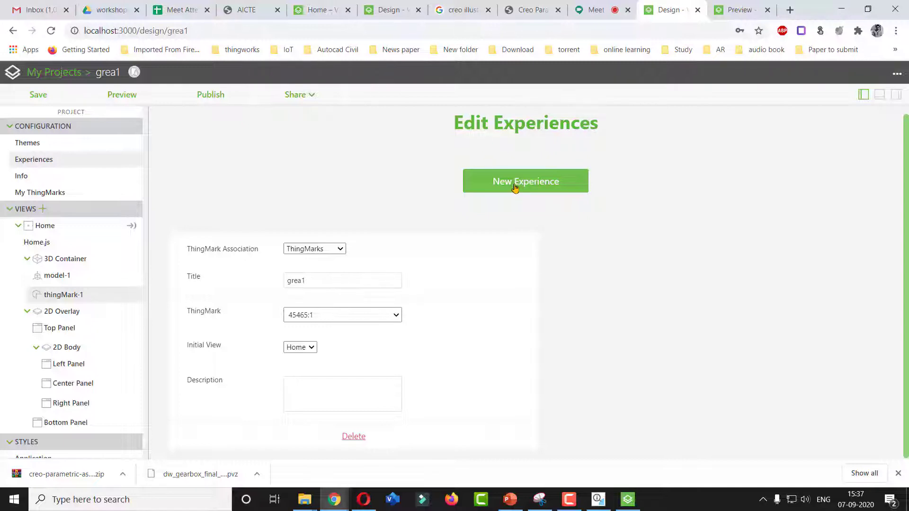
# Open My ThingMarks, then switch to the Google Meet call and present the entire screen
pyautogui.click(40, 194)
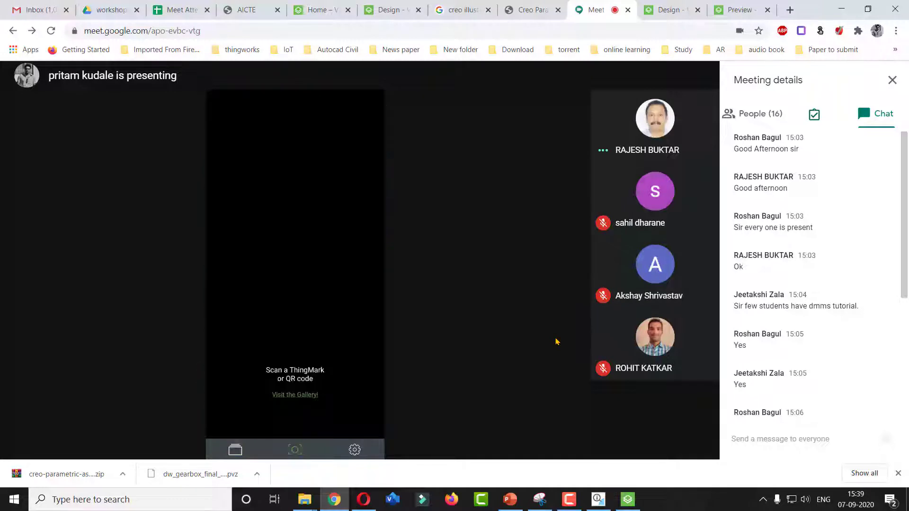
pyautogui.click(665, 11)
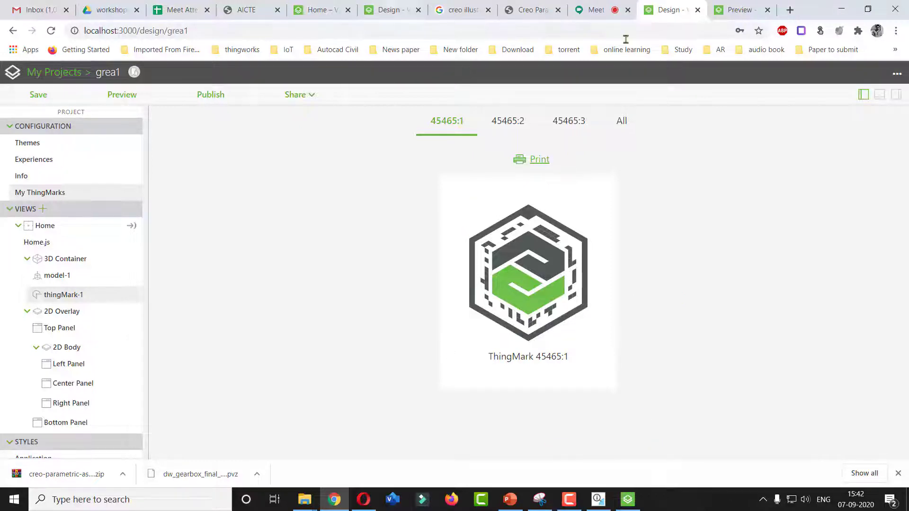
pyautogui.click(591, 10)
pyautogui.click(639, 432)
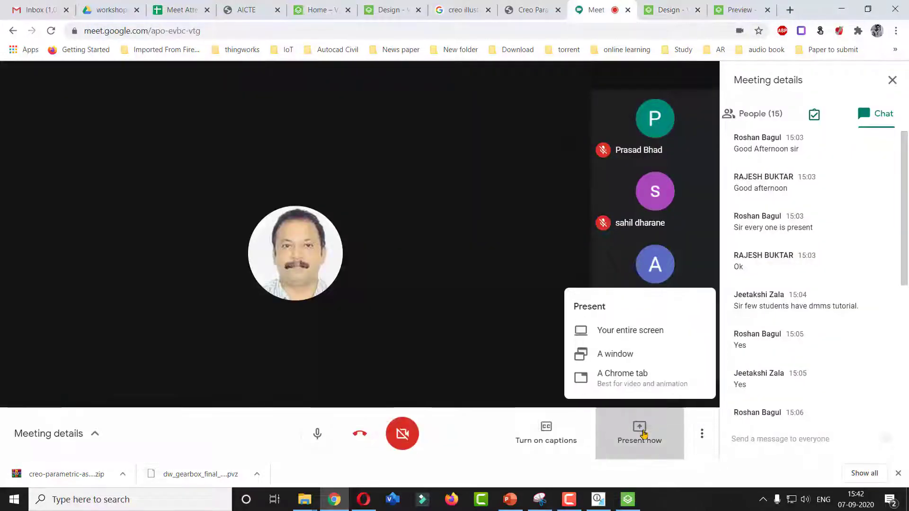
pyautogui.click(644, 334)
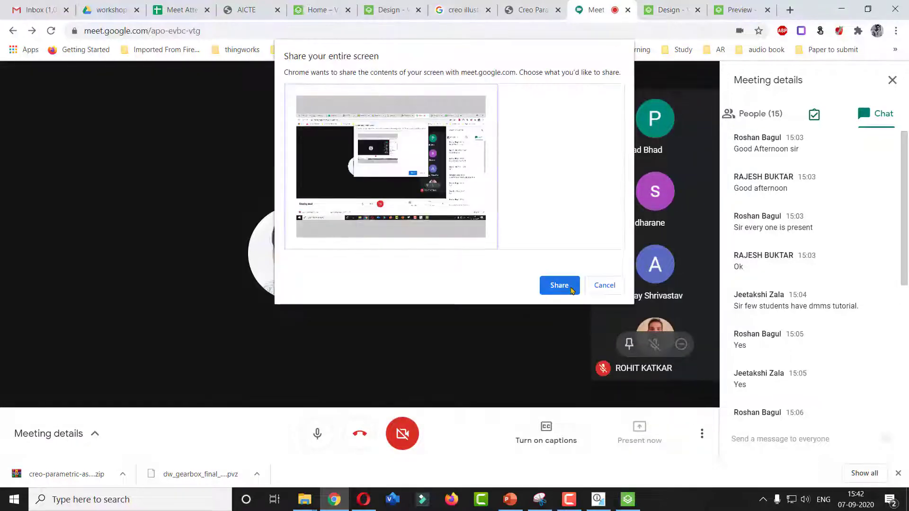
pyautogui.click(559, 285)
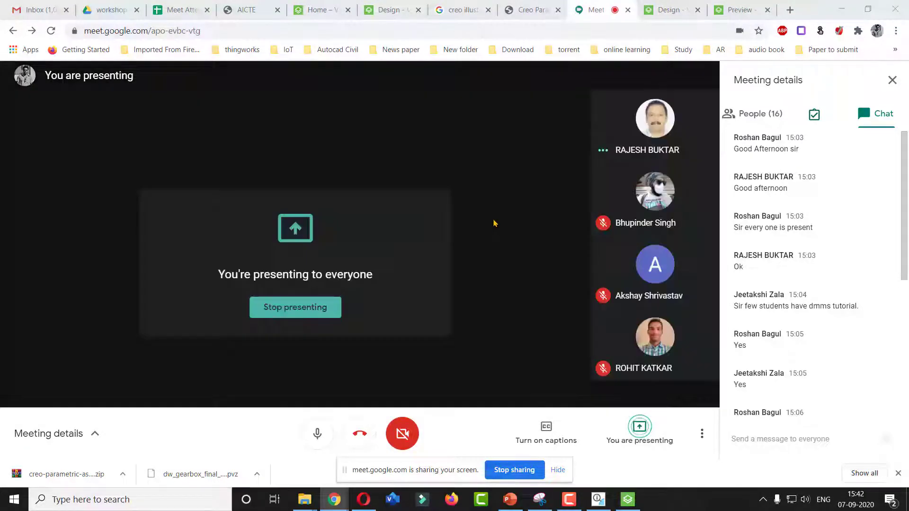
# Select the gear model in the Home view and set its Sequence to Figure 1
pyautogui.click(675, 11)
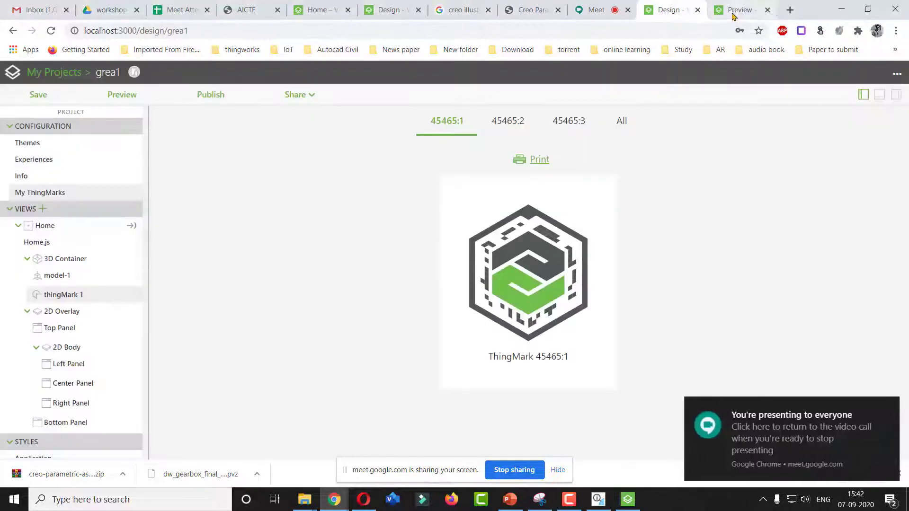
pyautogui.click(42, 227)
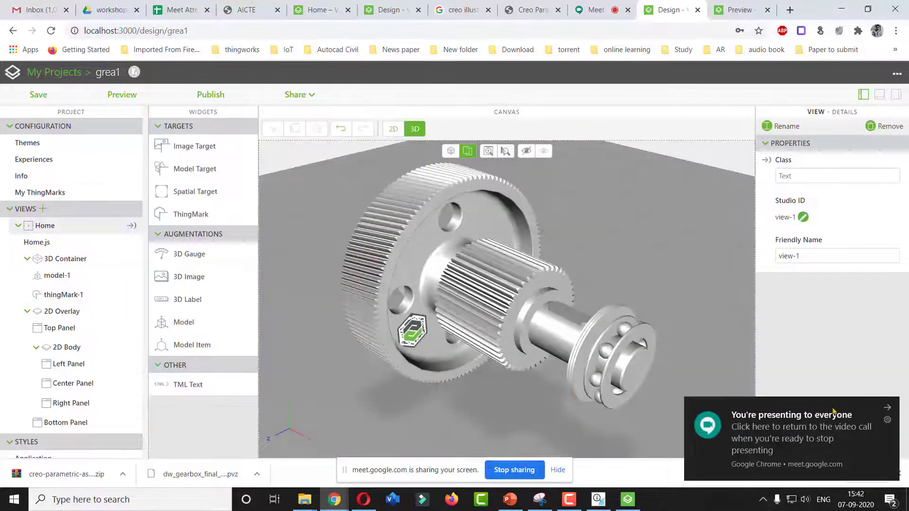
pyautogui.click(656, 361)
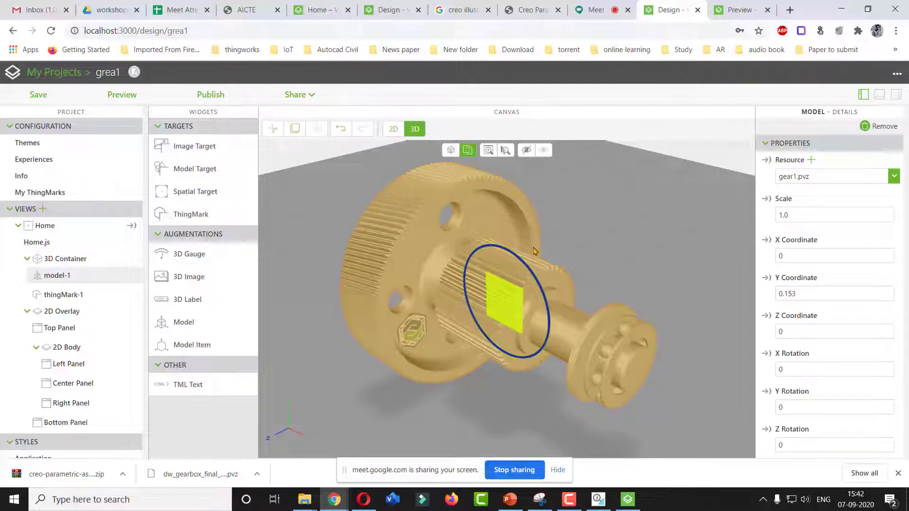
pyautogui.moveTo(908, 153); pyautogui.dragTo(907, 127)
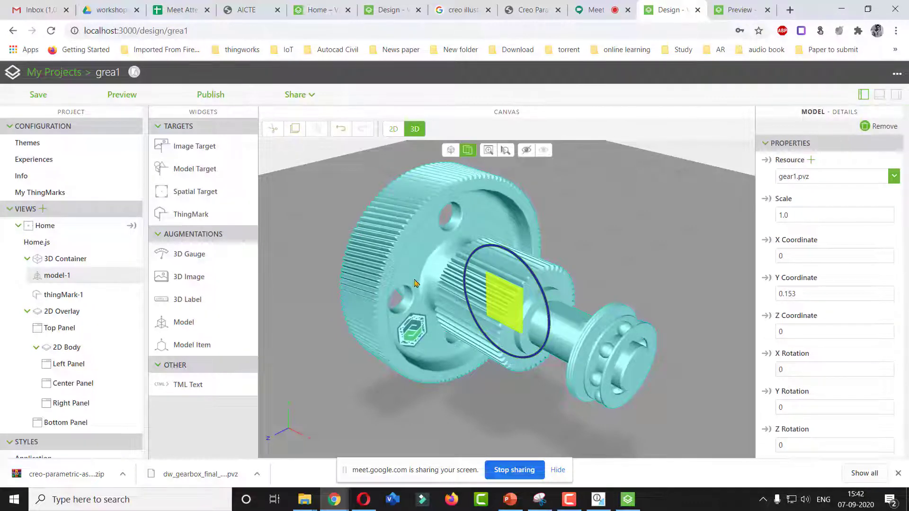
pyautogui.moveTo(907, 186); pyautogui.dragTo(907, 321)
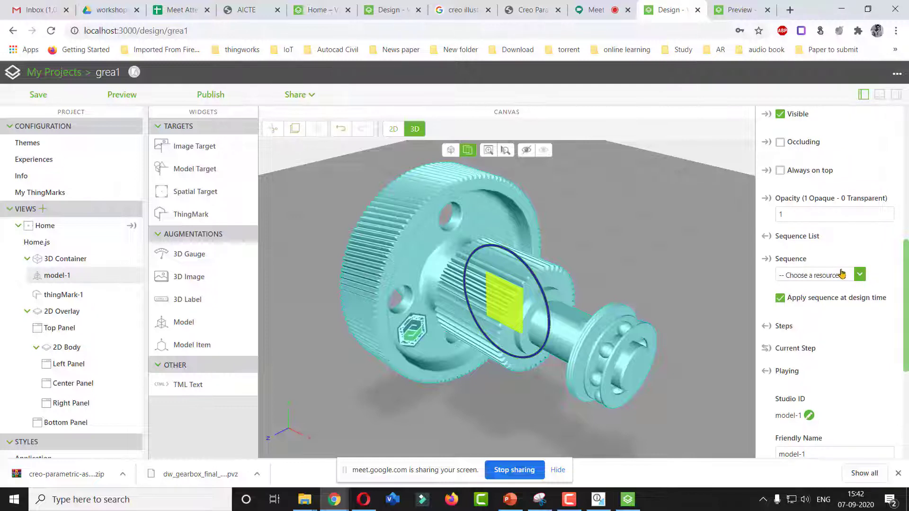
pyautogui.click(858, 274)
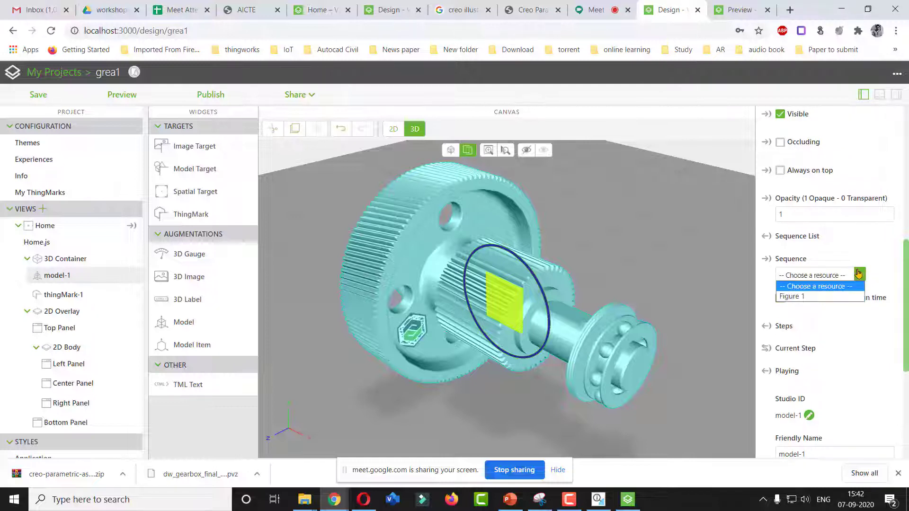
pyautogui.click(793, 296)
# Glance at the Creo Illustrate animation, then switch the canvas to the 2D iPhone 6/7/8 layout
pyautogui.click(598, 499)
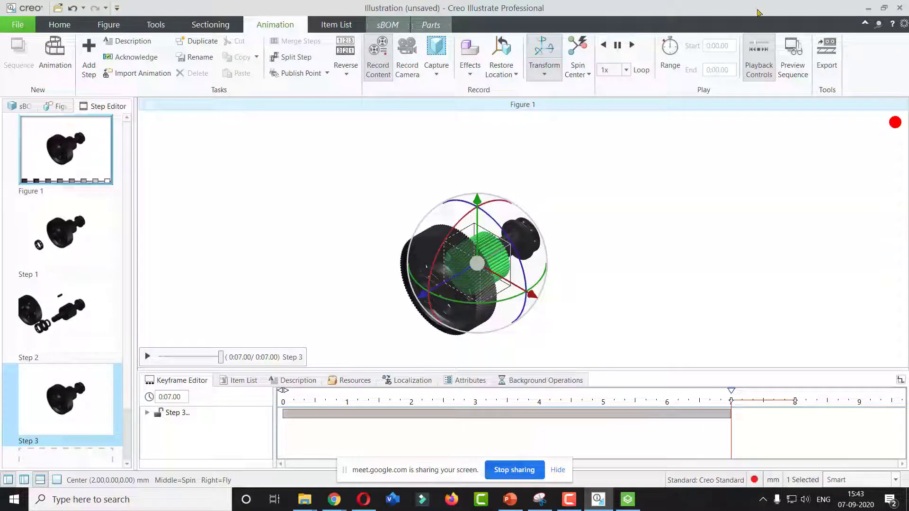
pyautogui.click(868, 8)
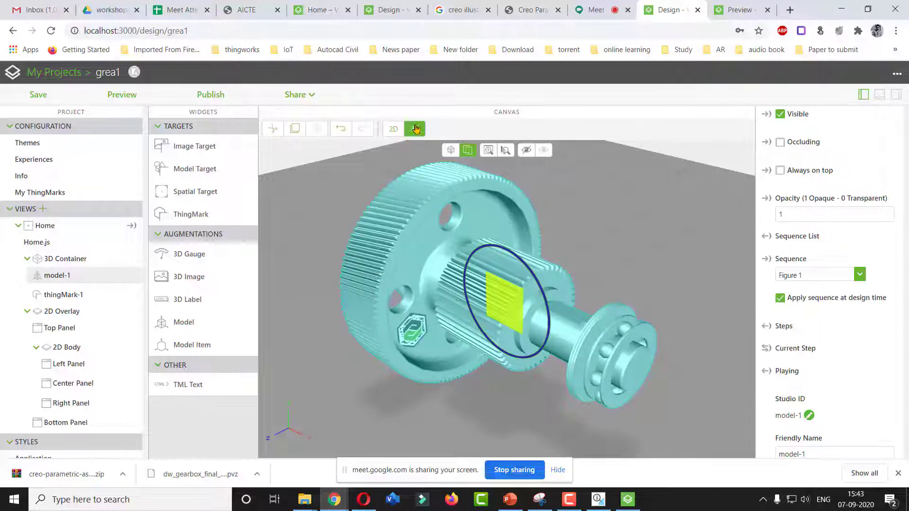
pyautogui.click(393, 130)
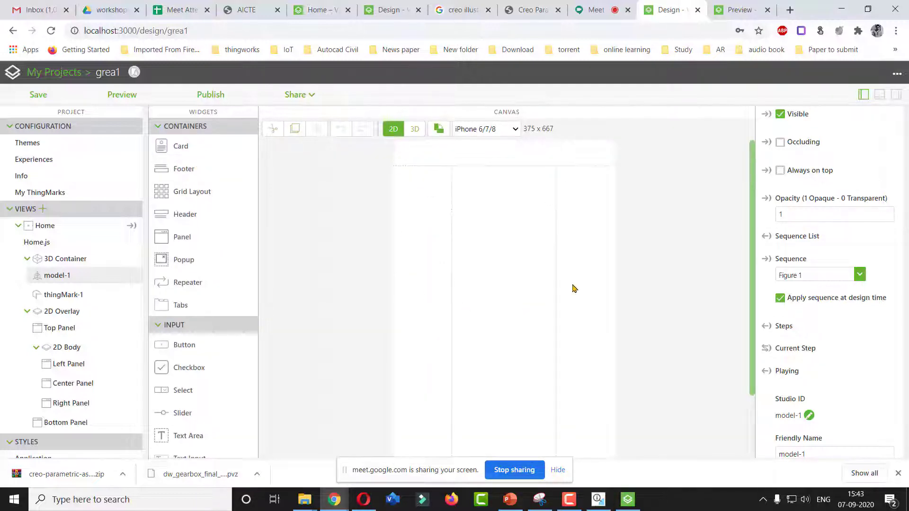
pyautogui.scroll(-3, 756, 207)
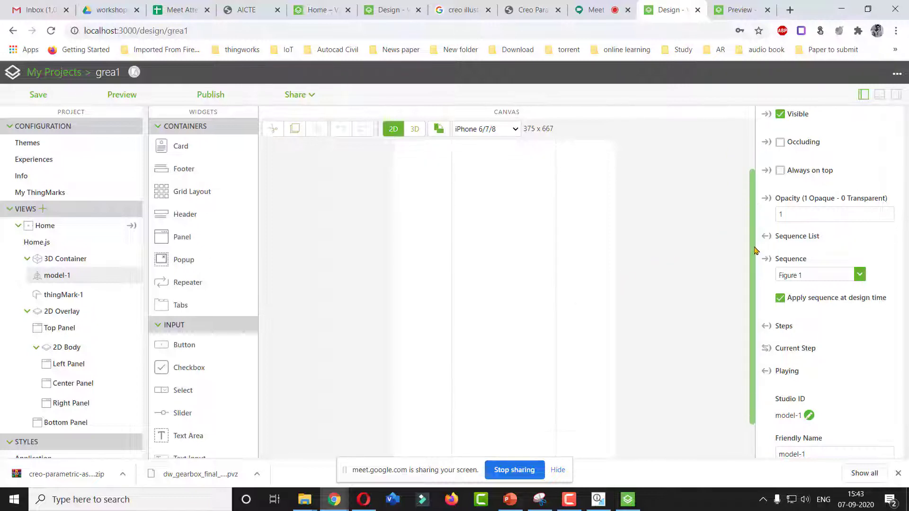
pyautogui.scroll(3, 538, 359)
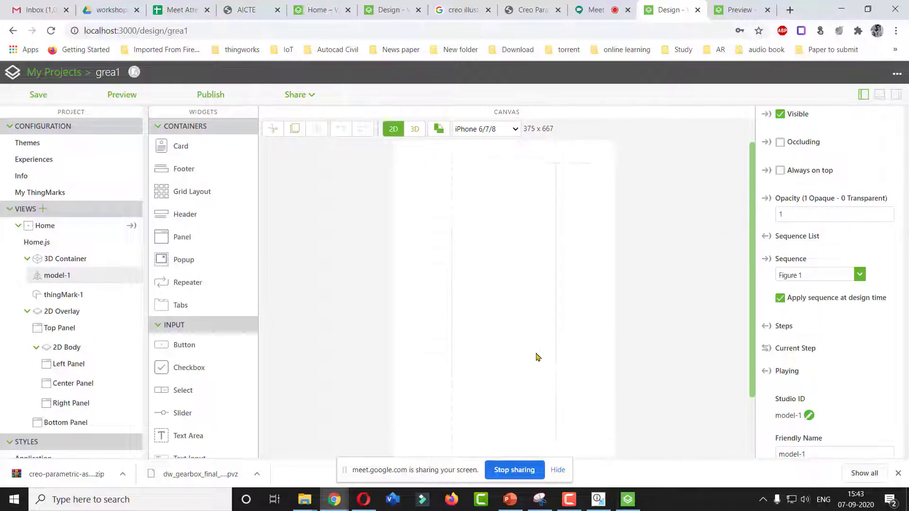
pyautogui.scroll(-3, 507, 245)
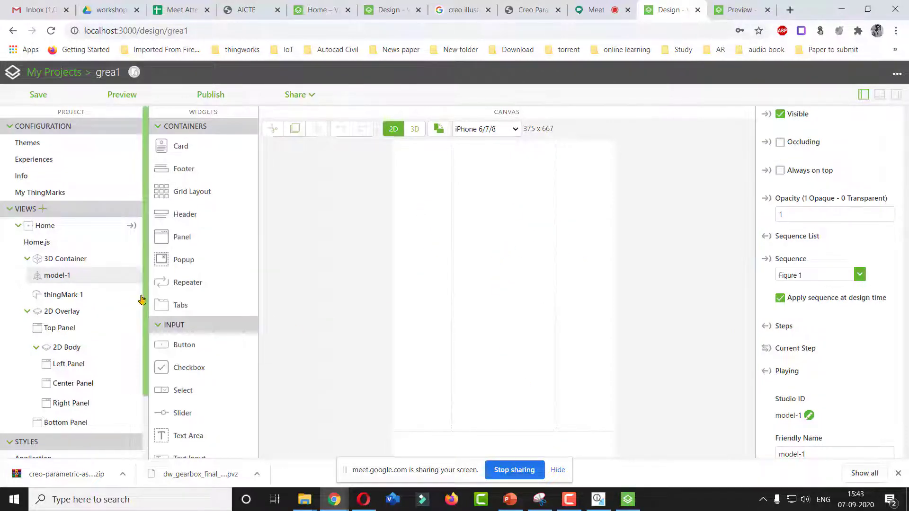
pyautogui.scroll(-2, 97, 338)
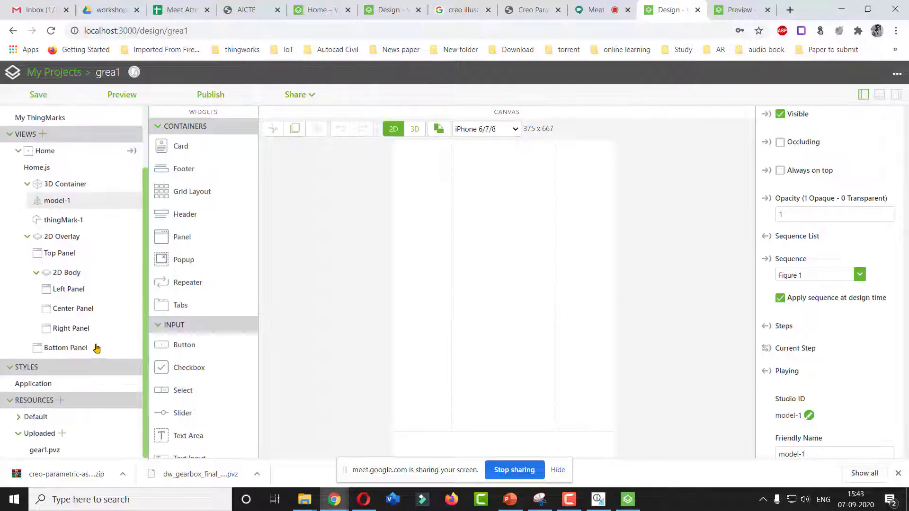
# Select the Bottom Panel of the 2D overlay
pyautogui.click(69, 294)
pyautogui.click(74, 310)
pyautogui.click(72, 347)
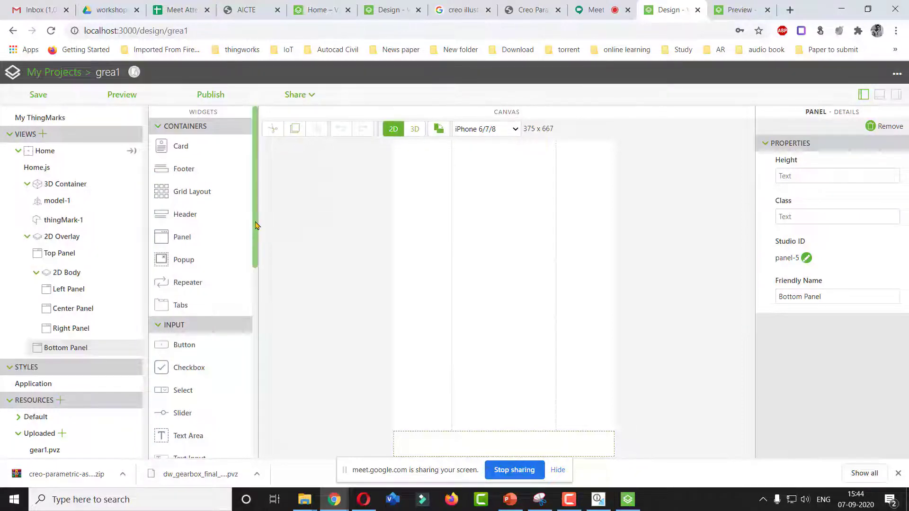
# Add a Toggle Button widget to the Bottom Panel of the 2D overlay
pyautogui.moveTo(258, 158); pyautogui.dragTo(252, 358)
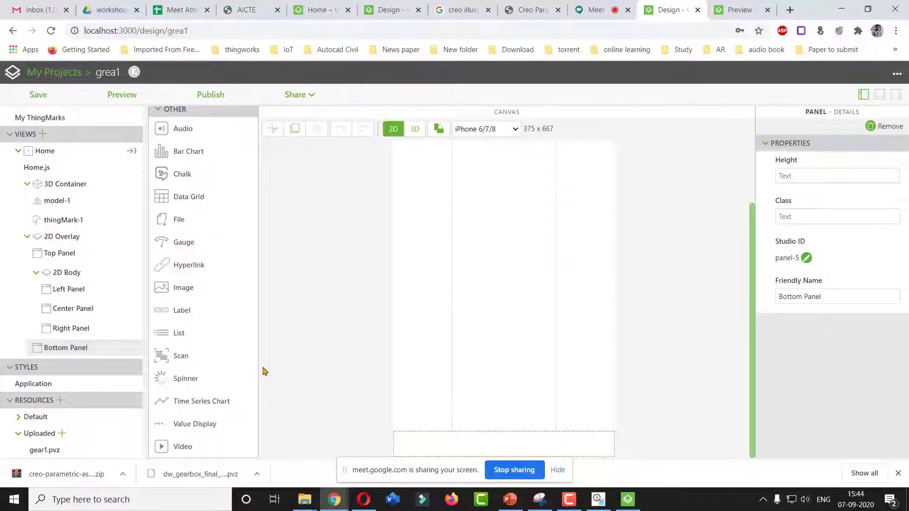
pyautogui.scroll(15, 215, 372)
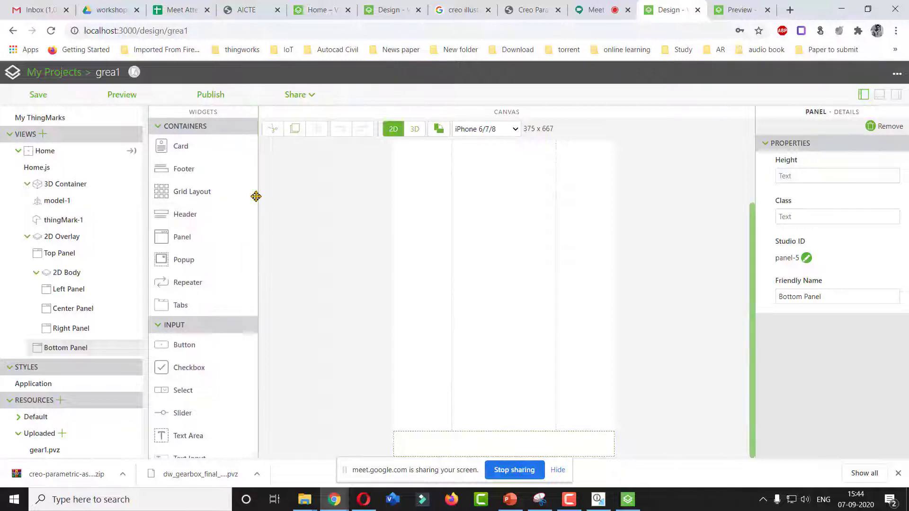
pyautogui.moveTo(258, 195); pyautogui.dragTo(255, 263)
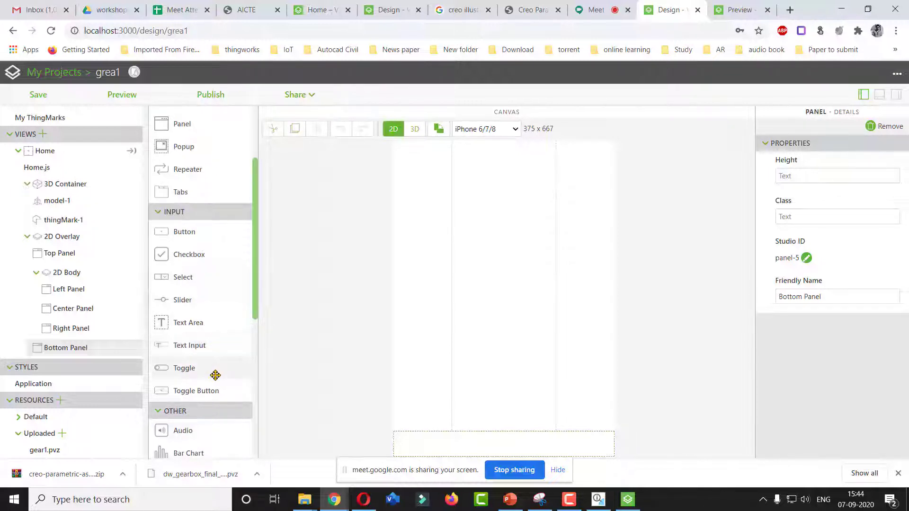
pyautogui.moveTo(255, 276); pyautogui.dragTo(251, 388)
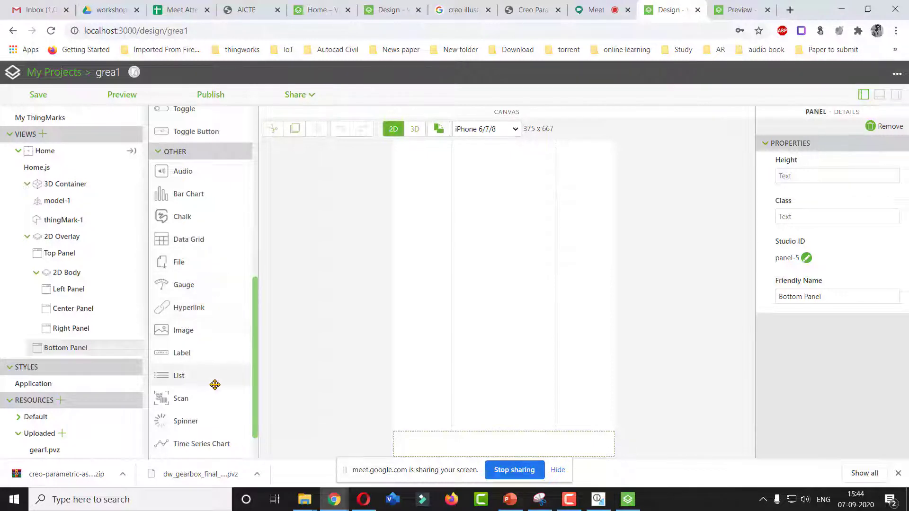
pyautogui.scroll(-2, 256, 365)
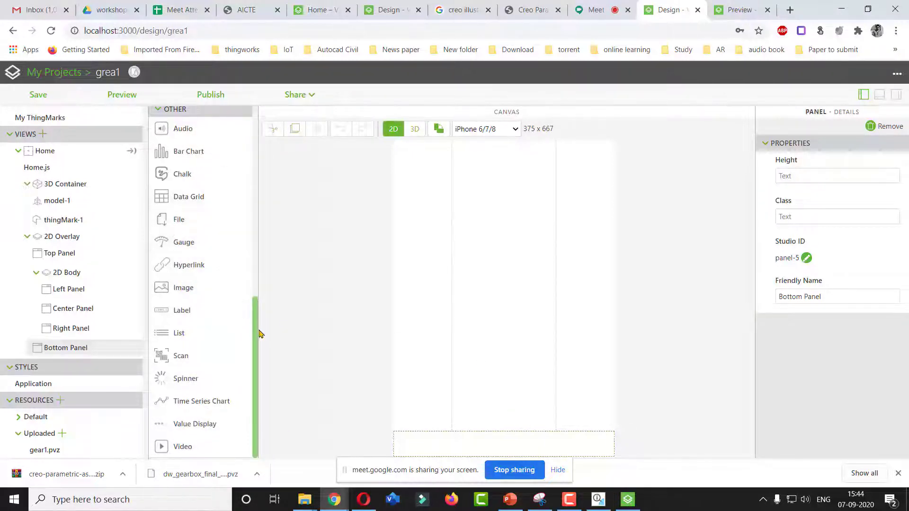
pyautogui.scroll(1, 253, 298)
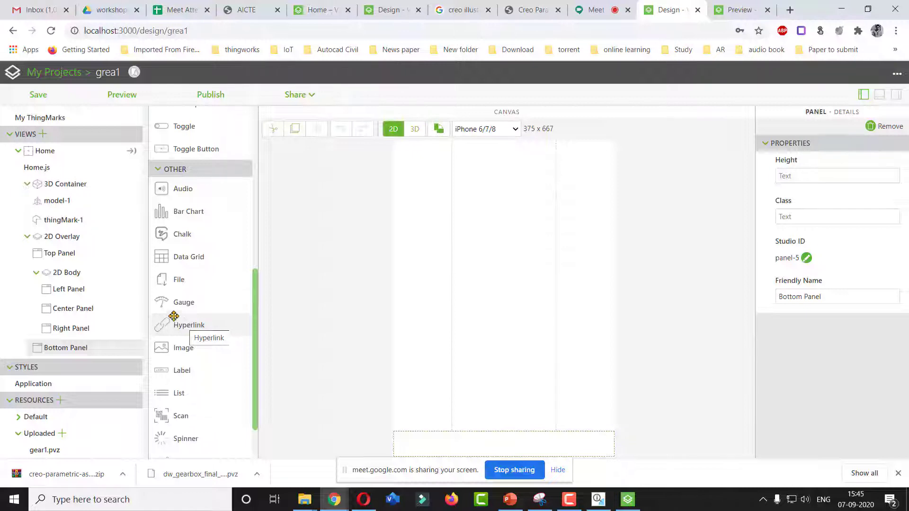
pyautogui.scroll(5, 256, 290)
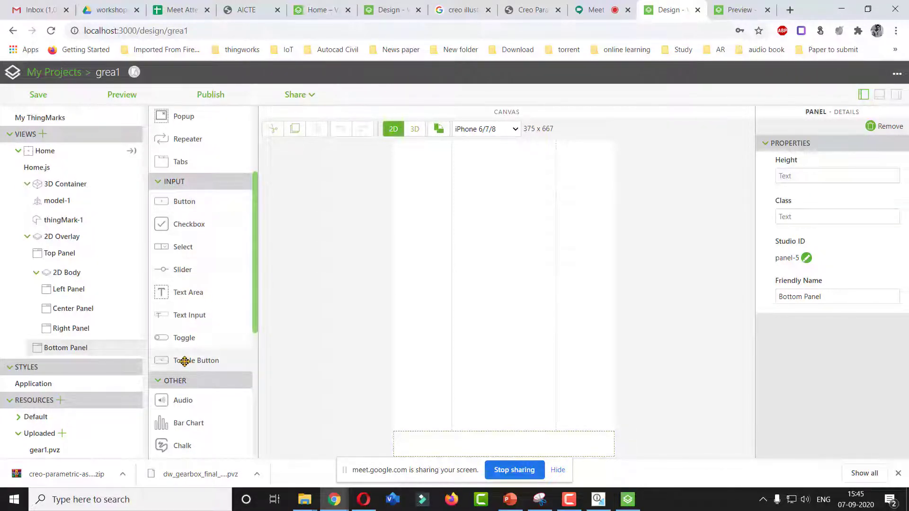
pyautogui.moveTo(179, 358); pyautogui.dragTo(407, 436)
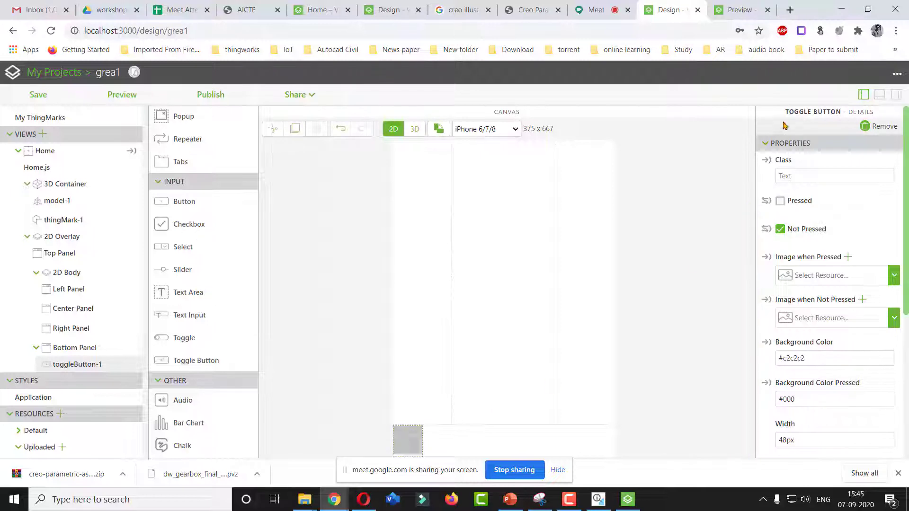
# Set the toggle button's Image when Pressed to vu_seq_pause.svg and Image when Not Pressed to vu_seq_play.svg
pyautogui.moveTo(906, 186); pyautogui.dragTo(908, 146)
pyautogui.click(894, 275)
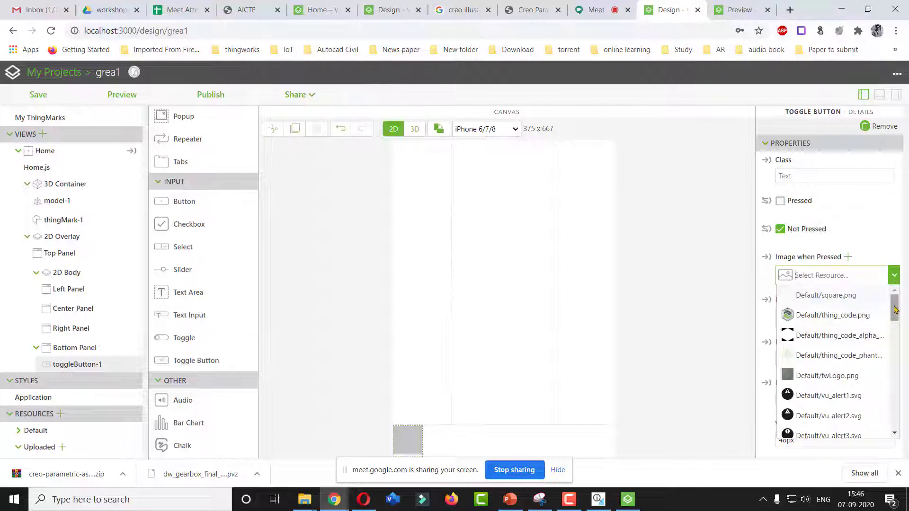
pyautogui.moveTo(894, 307); pyautogui.dragTo(894, 350)
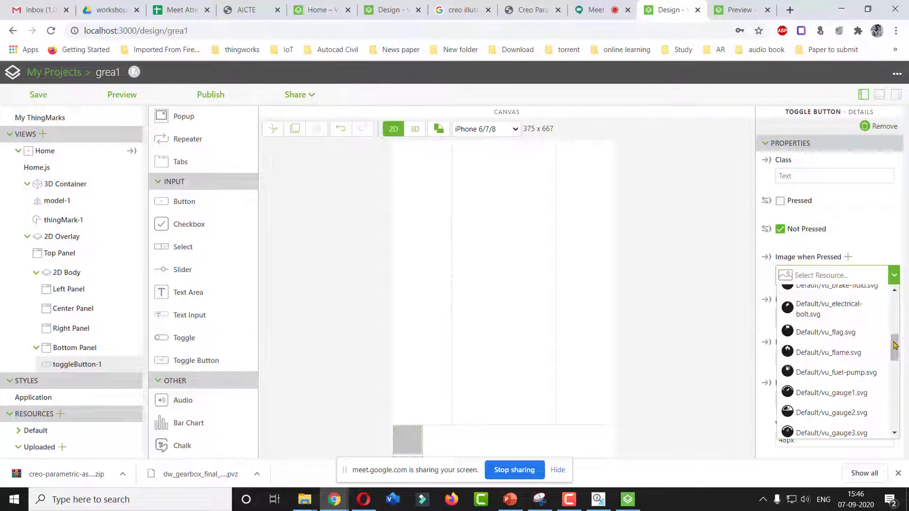
pyautogui.moveTo(894, 345); pyautogui.dragTo(894, 386)
pyautogui.click(812, 392)
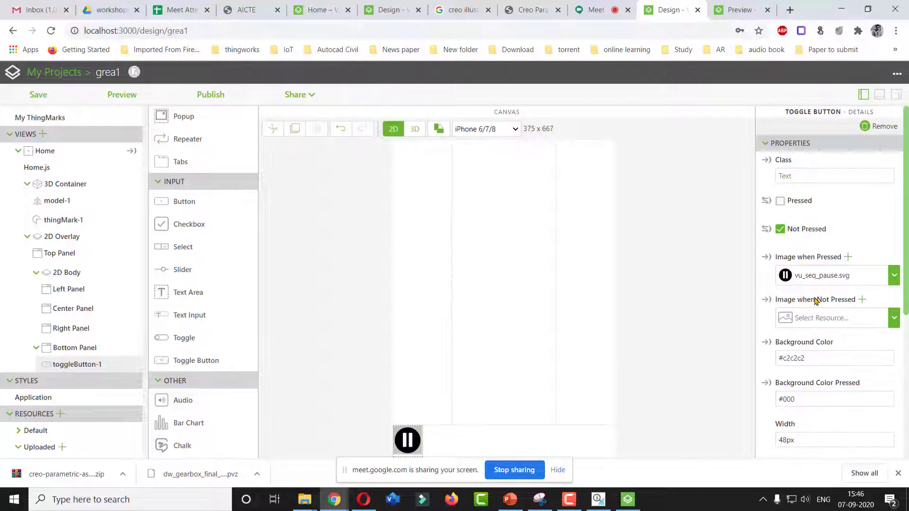
pyautogui.click(893, 321)
pyautogui.moveTo(896, 212); pyautogui.dragTo(896, 262)
pyautogui.scroll(-4, 857, 284)
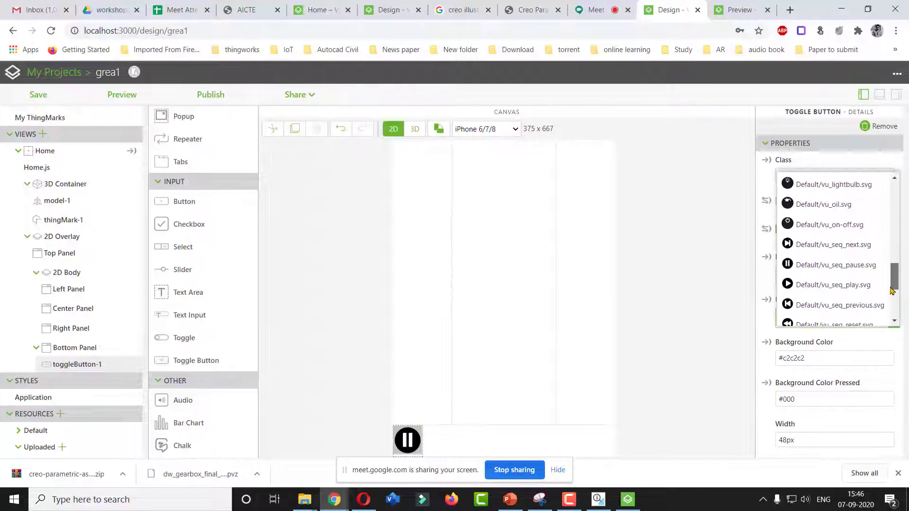
pyautogui.click(857, 280)
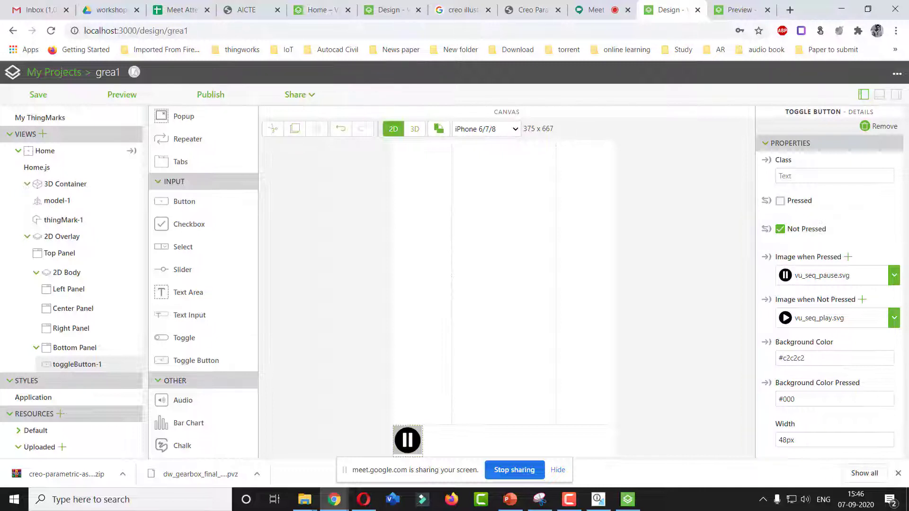
# Bind the toggle button's Pressed event to the model-1 Play All service
pyautogui.moveTo(907, 317); pyautogui.dragTo(907, 460)
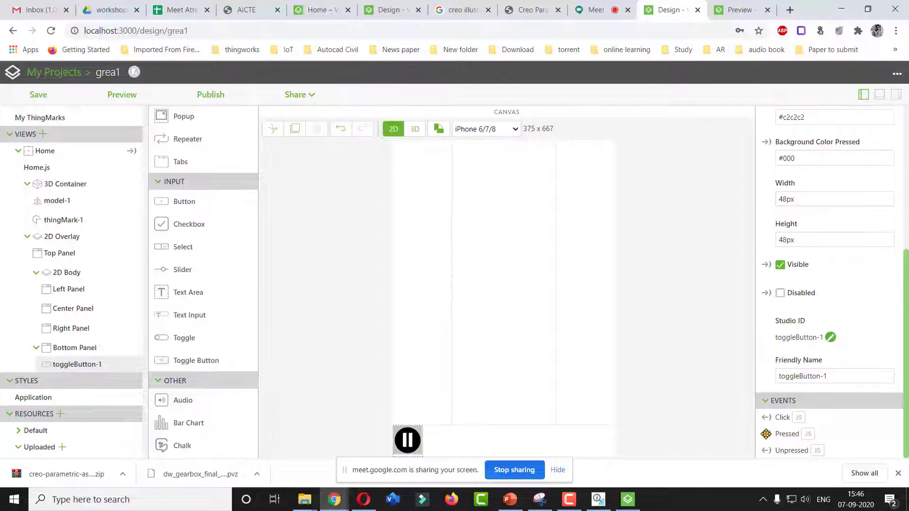
pyautogui.moveTo(766, 434); pyautogui.dragTo(68, 195)
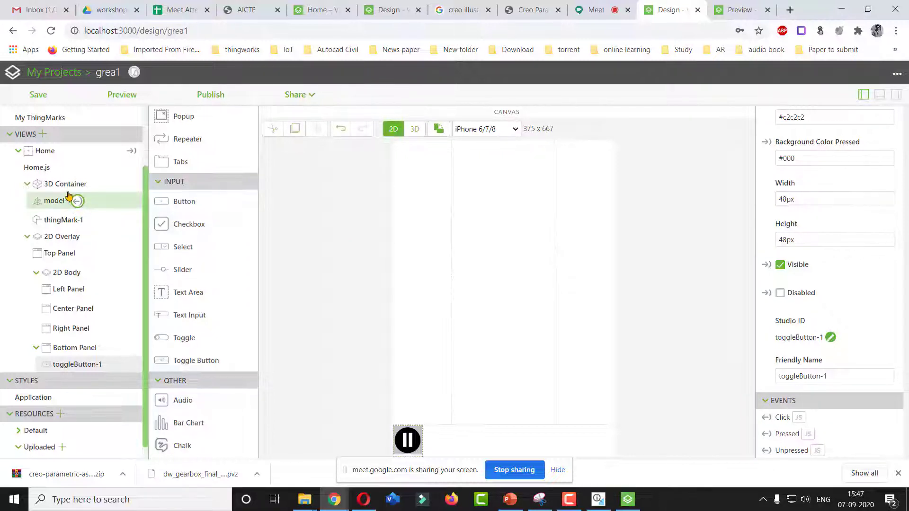
pyautogui.moveTo(69, 195); pyautogui.dragTo(69, 196)
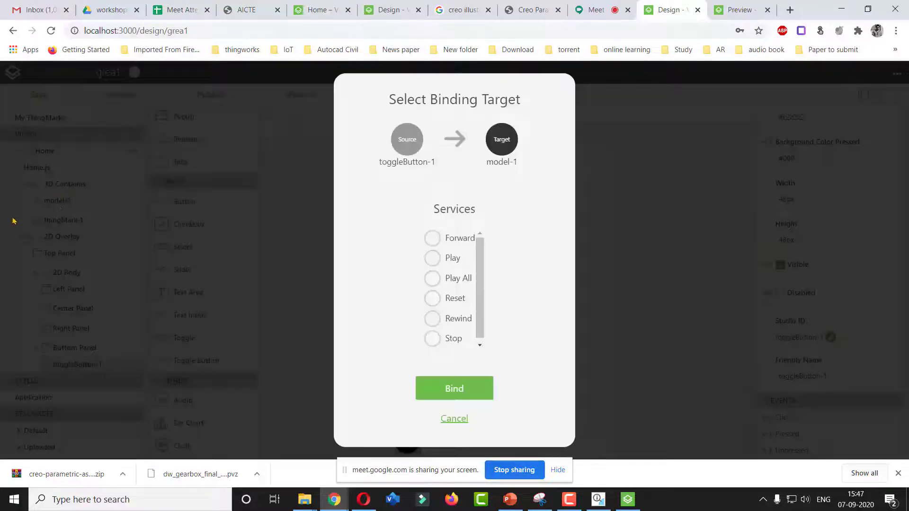
pyautogui.click(432, 279)
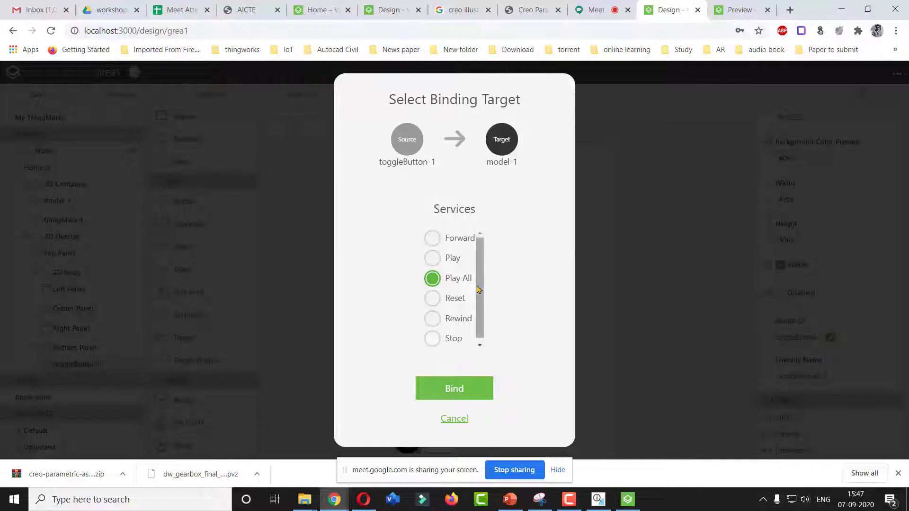
pyautogui.click(449, 393)
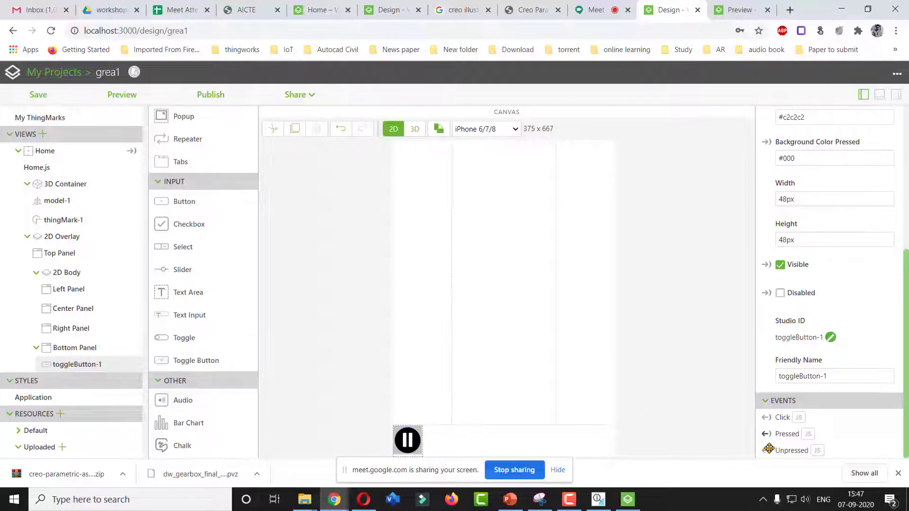
# Bind the toggle button's Unpressed event to the model-1 Rewind service
pyautogui.moveTo(771, 449); pyautogui.dragTo(66, 198)
pyautogui.moveTo(481, 300); pyautogui.dragTo(481, 314)
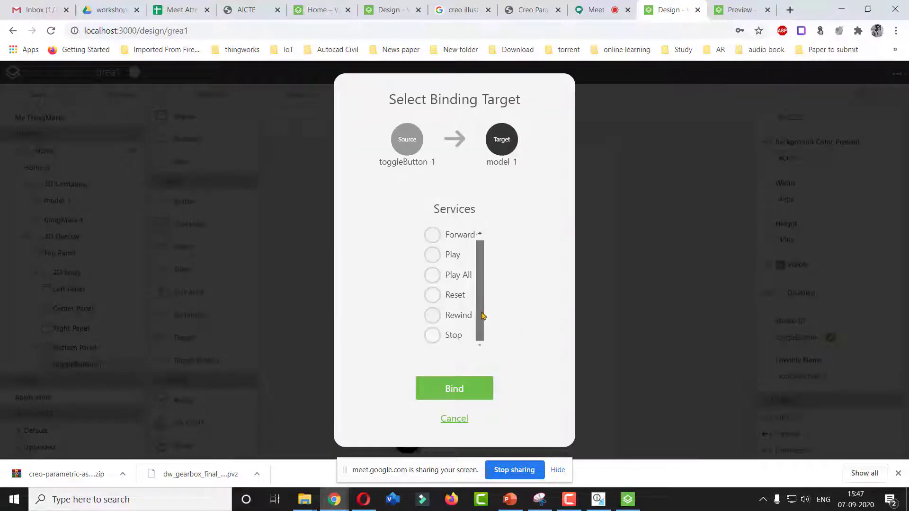
pyautogui.click(433, 317)
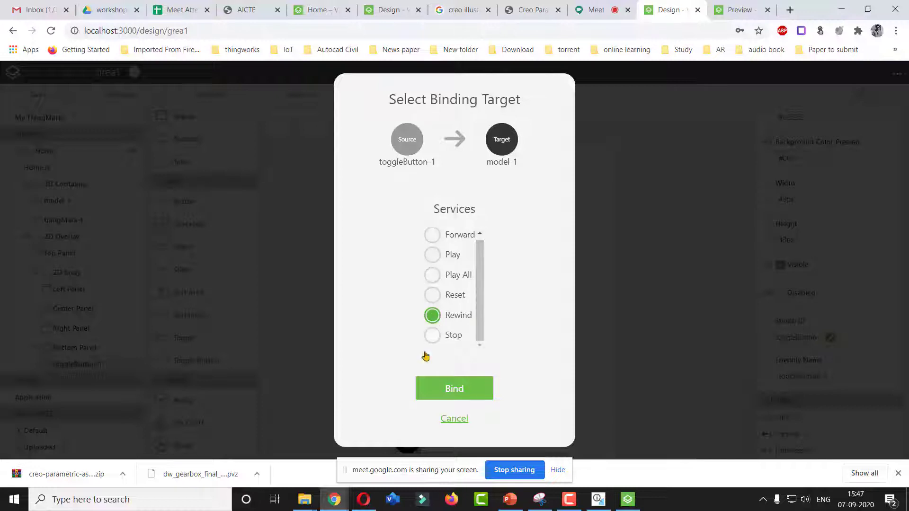
pyautogui.click(454, 389)
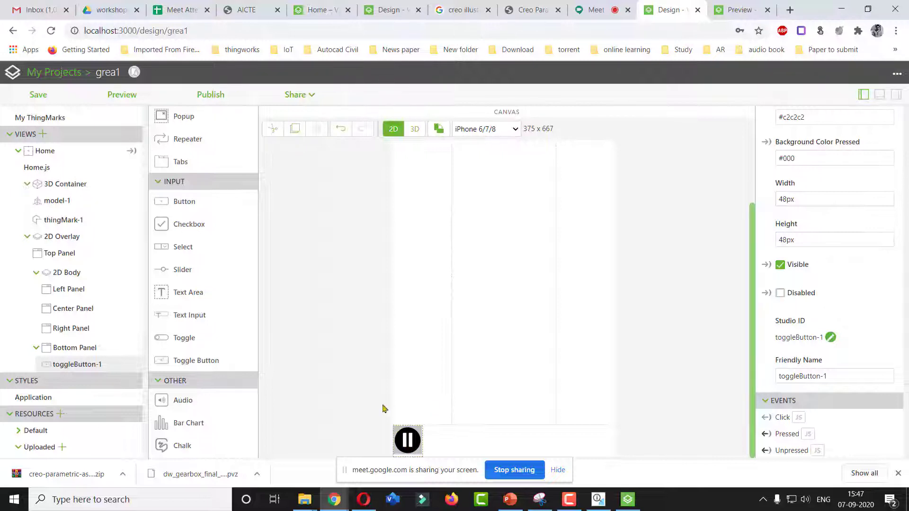
# Review the model's sequence properties and save the project
pyautogui.click(52, 200)
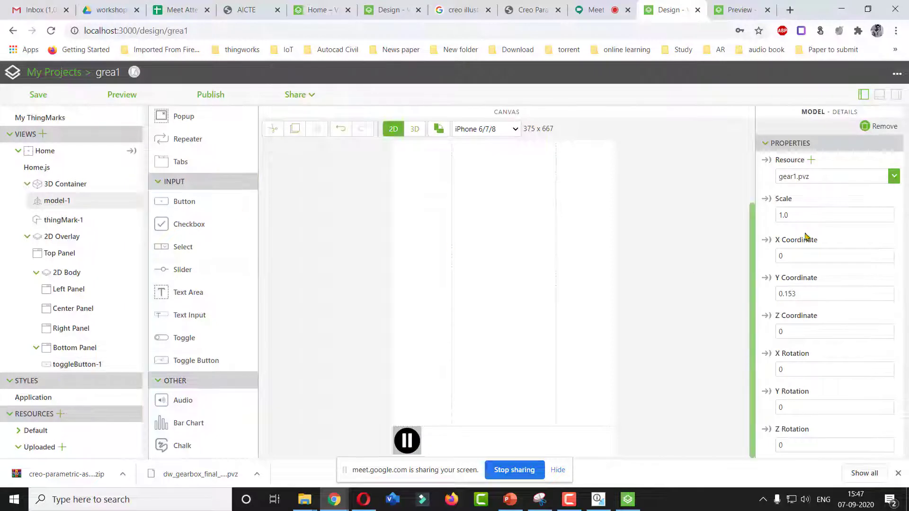
pyautogui.moveTo(905, 157); pyautogui.dragTo(907, 310)
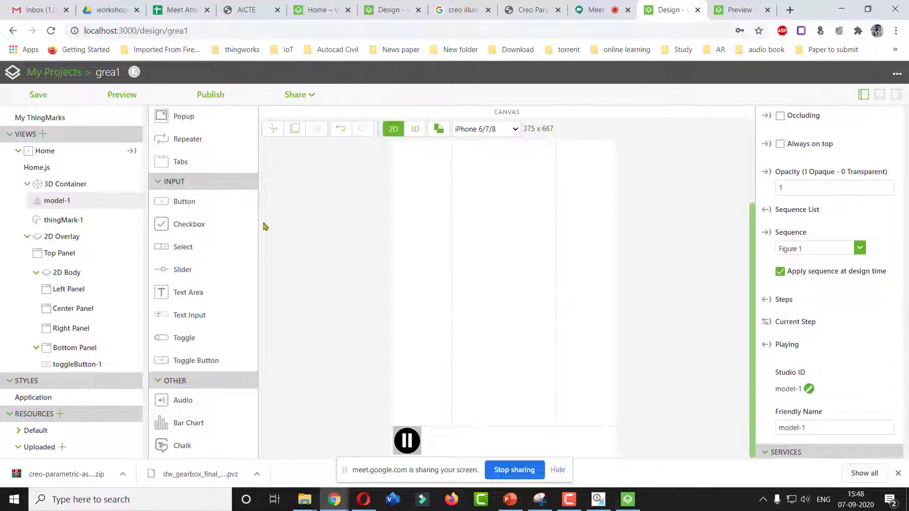
pyautogui.click(39, 96)
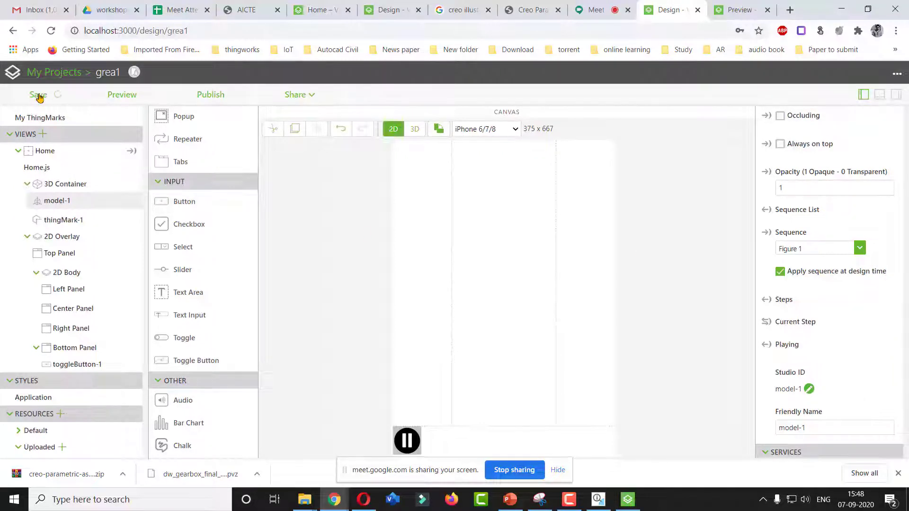
# Open the Experiences configuration and select ThingMark 45465:1 for the experience
pyautogui.scroll(1, 146, 185)
pyautogui.scroll(1, 146, 185)
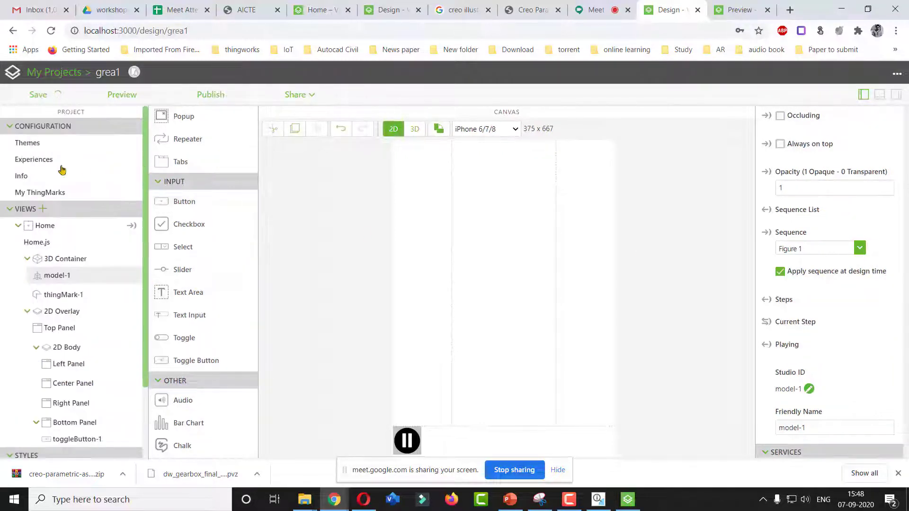
pyautogui.click(38, 160)
pyautogui.click(31, 176)
pyautogui.click(37, 161)
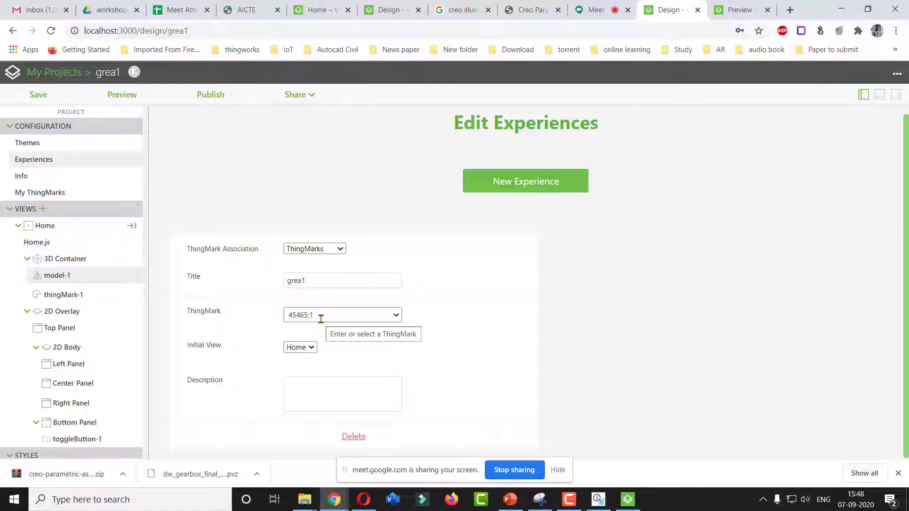
pyautogui.click(396, 315)
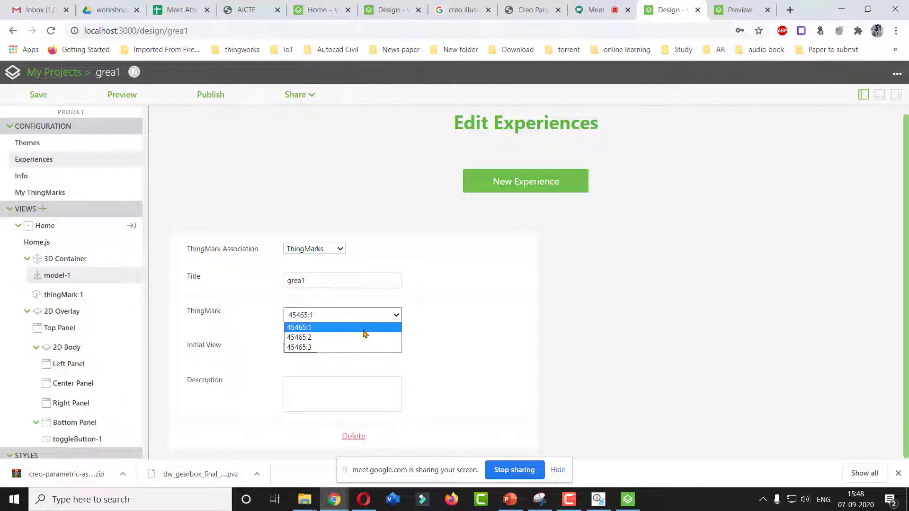
pyautogui.click(365, 327)
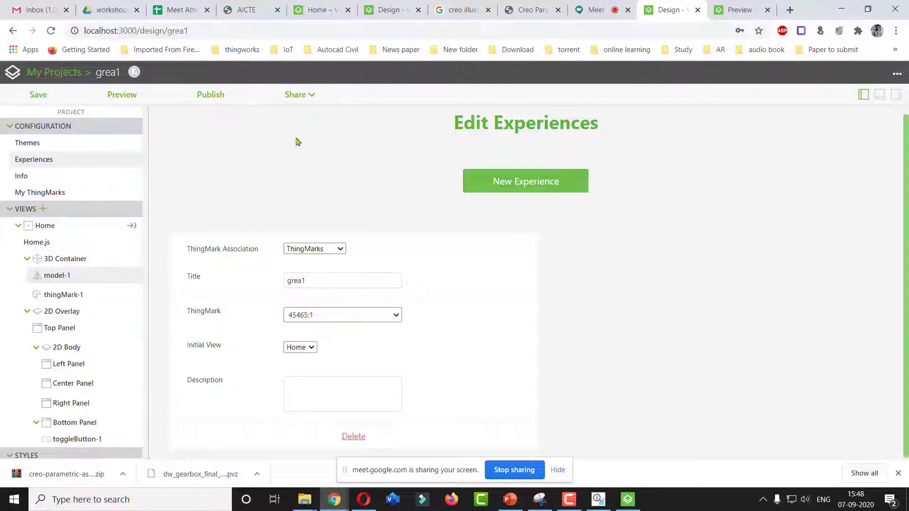
# Preview the experience, test the play/pause toggle button on the animation, and close the preview
pyautogui.click(54, 94)
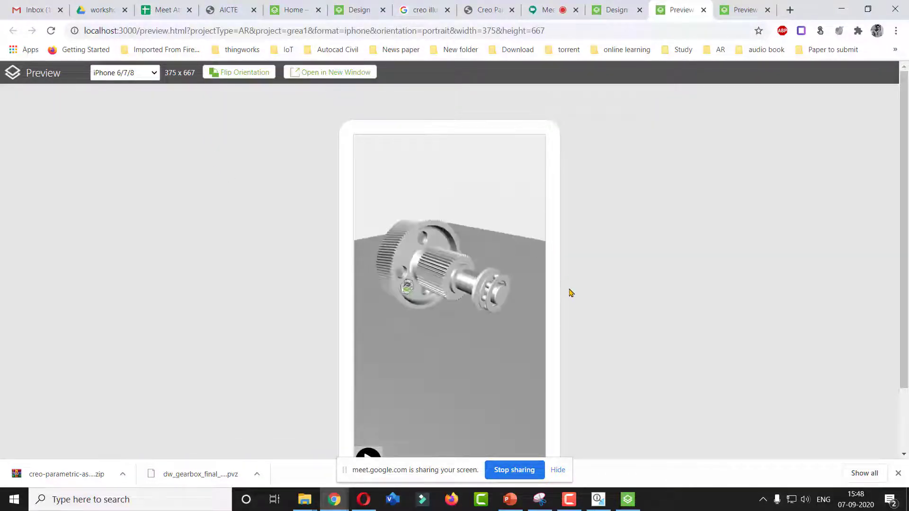
pyautogui.moveTo(906, 102); pyautogui.dragTo(904, 150)
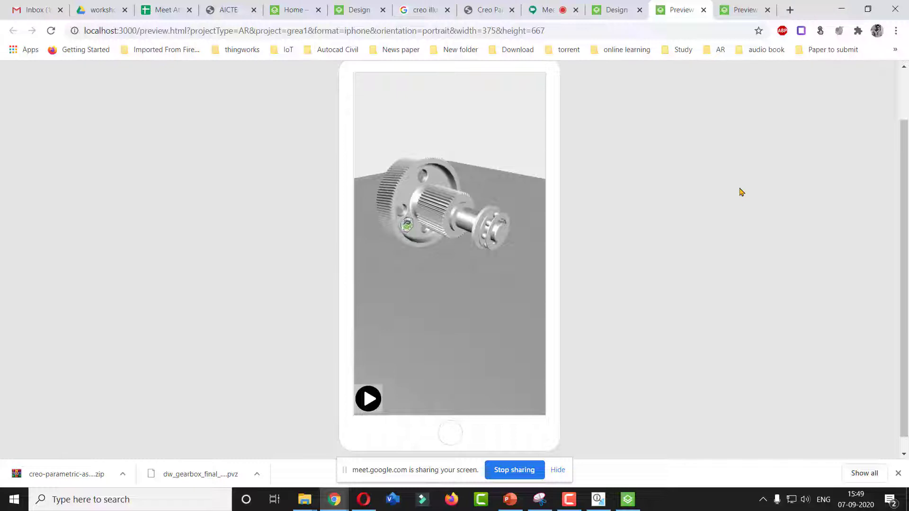
pyautogui.click(368, 399)
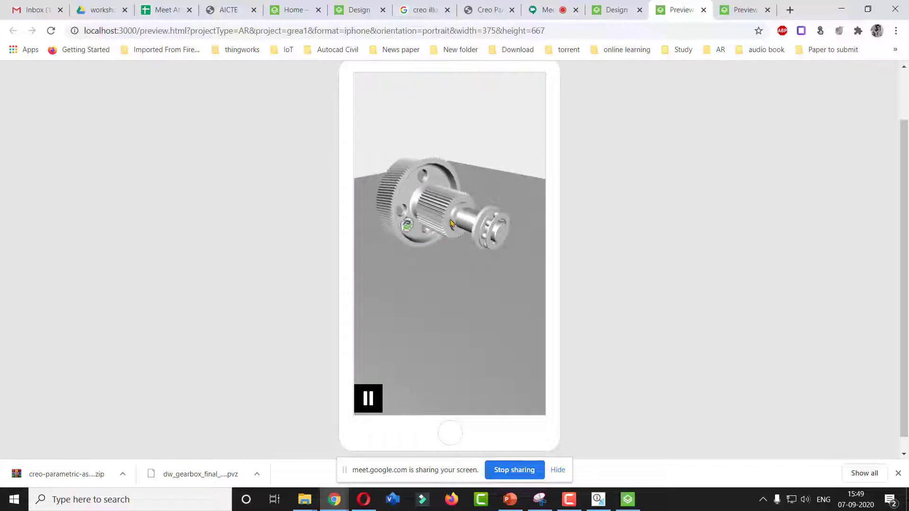
pyautogui.click(369, 398)
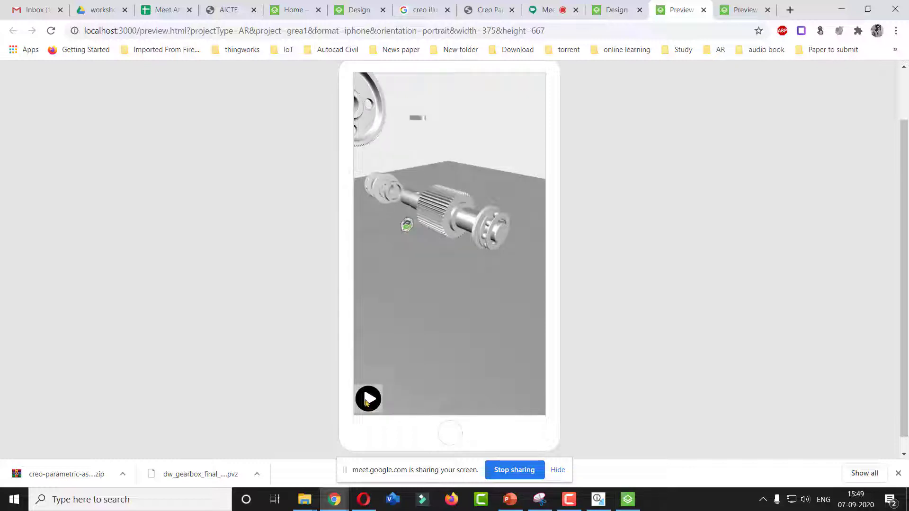
pyautogui.click(373, 405)
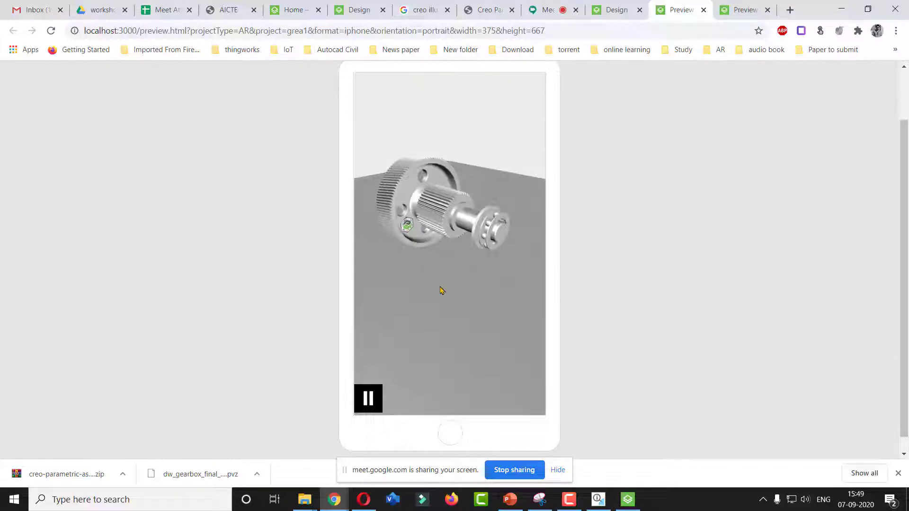
pyautogui.click(702, 11)
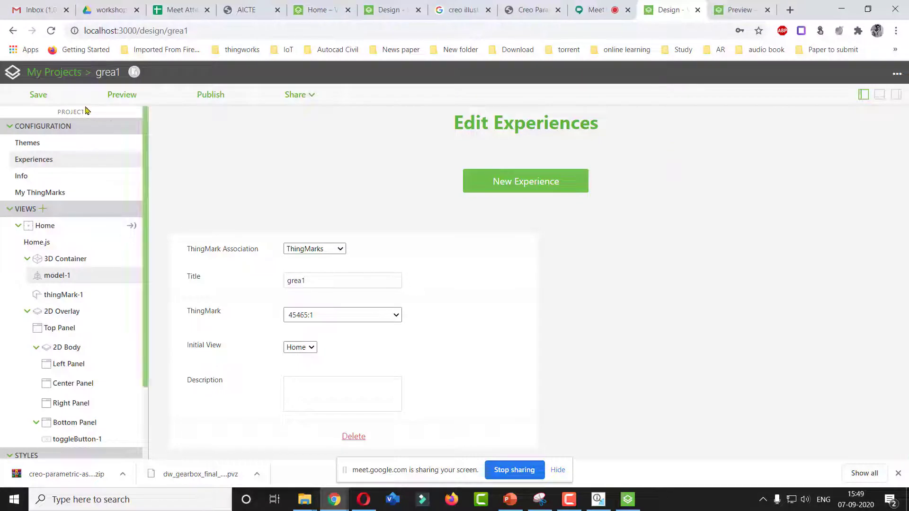
# Publish the project and open My ThingMarks
pyautogui.click(214, 100)
pyautogui.click(56, 193)
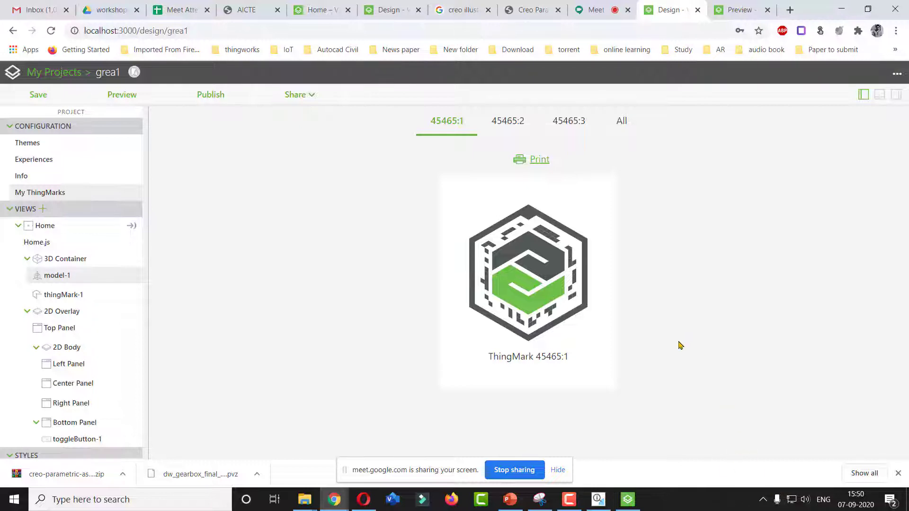
pyautogui.click(591, 9)
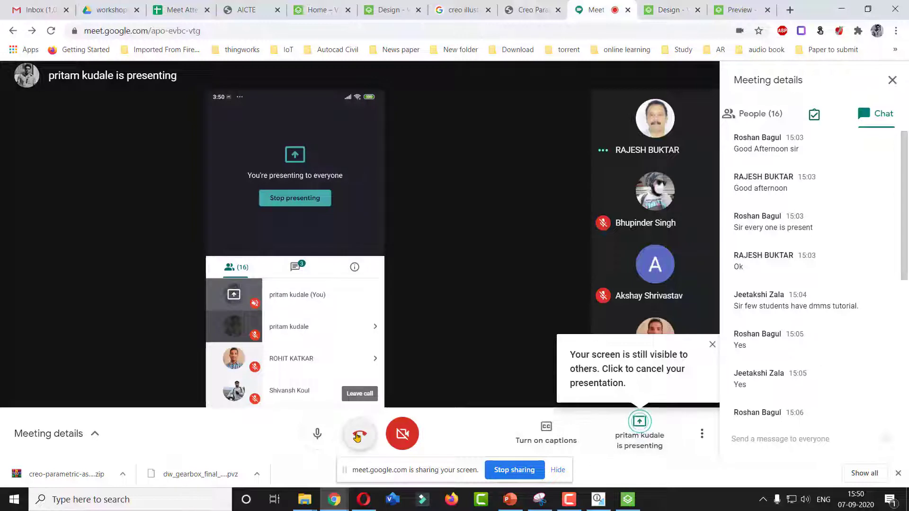
pyautogui.click(639, 431)
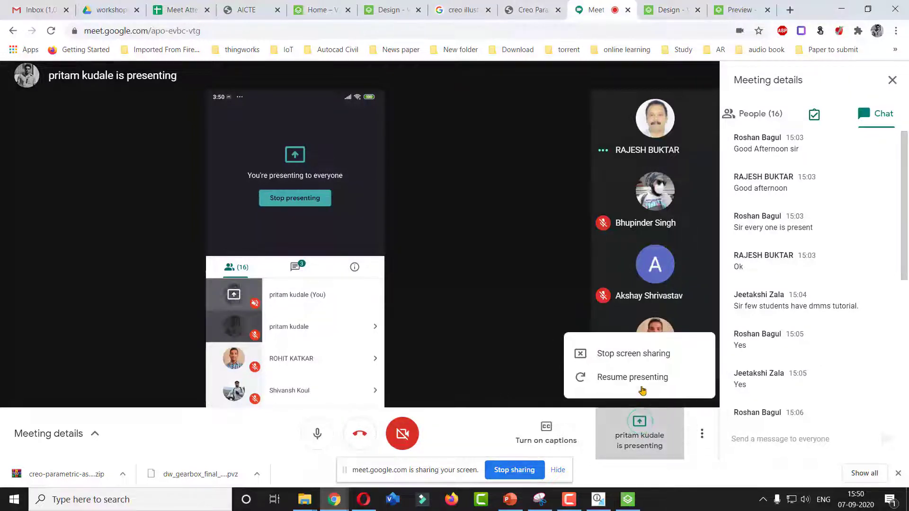
pyautogui.click(653, 363)
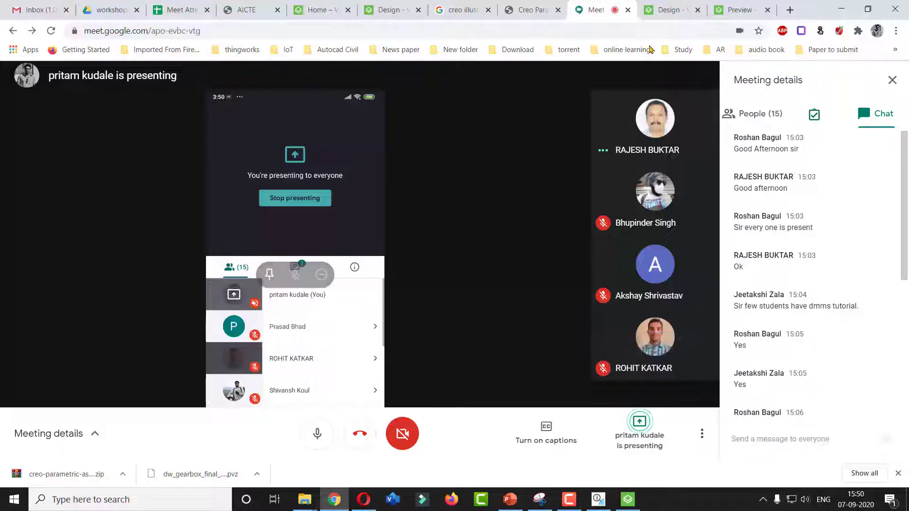
pyautogui.click(669, 10)
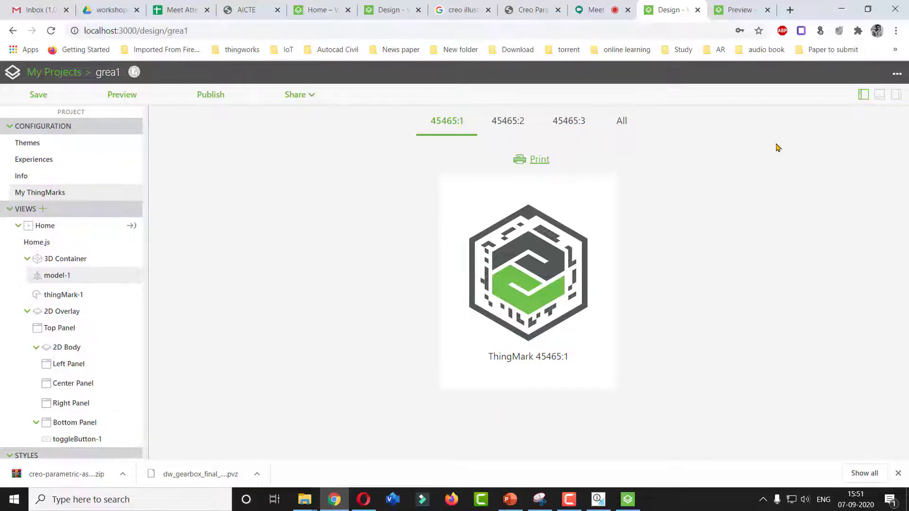
pyautogui.press('XF86MonBrightnessUp')
pyautogui.press('XF86MonBrightnessUp')
pyautogui.press('XF86MonBrightnessUp')
pyautogui.click(604, 8)
pyautogui.click(639, 438)
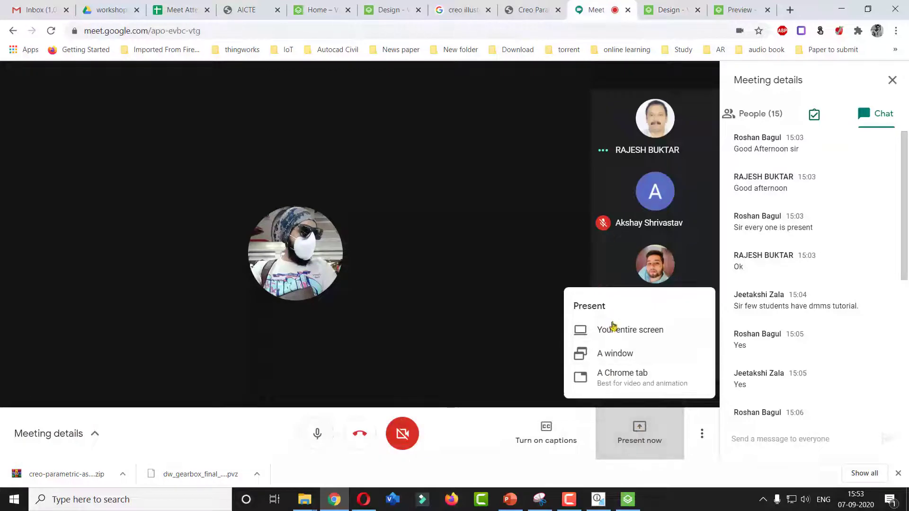
pyautogui.click(621, 331)
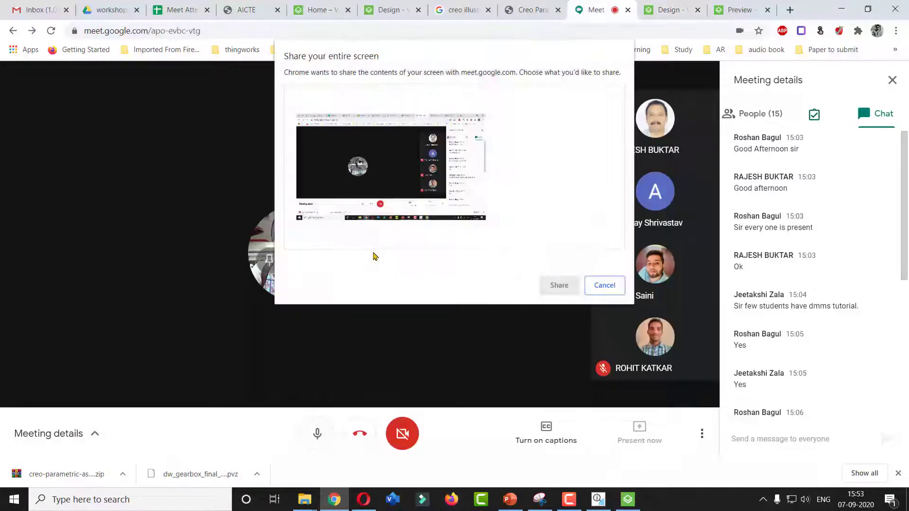
pyautogui.click(547, 285)
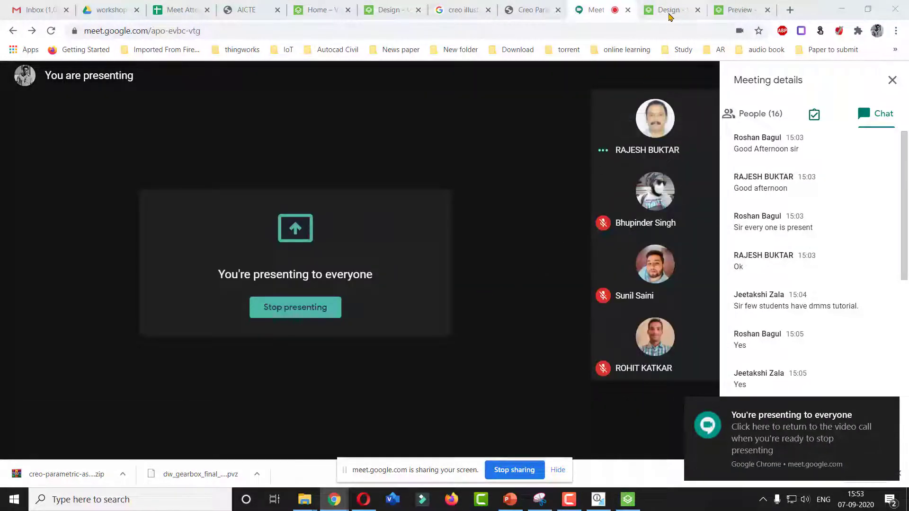
pyautogui.click(669, 10)
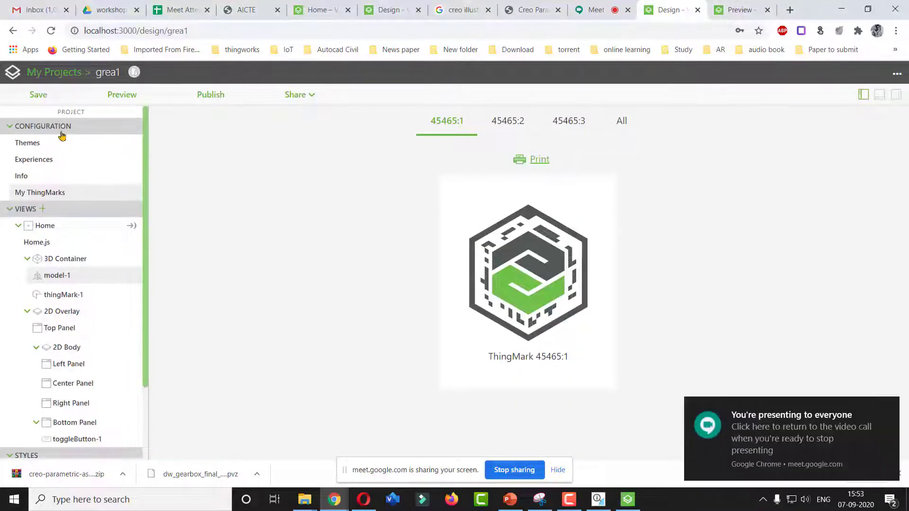
# Switch the canvas to 3D and set the gear model's scale to 0.5
pyautogui.click(45, 226)
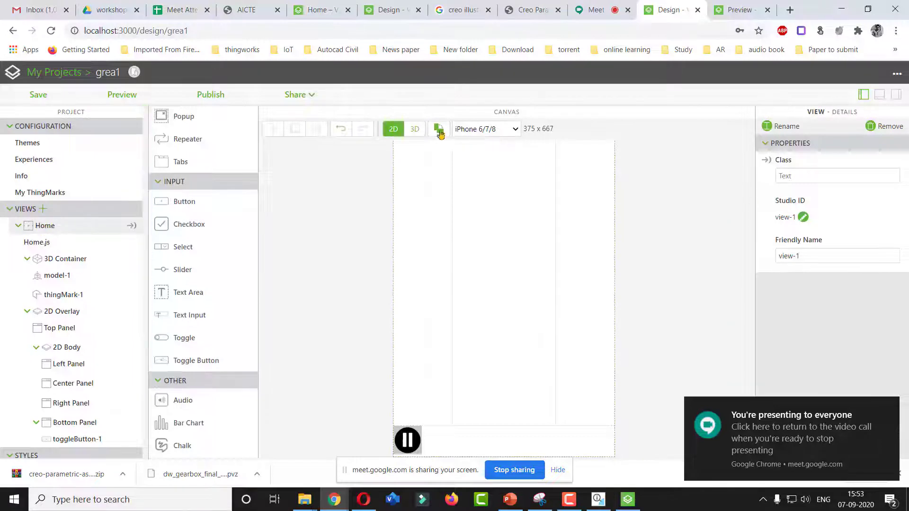
pyautogui.click(415, 130)
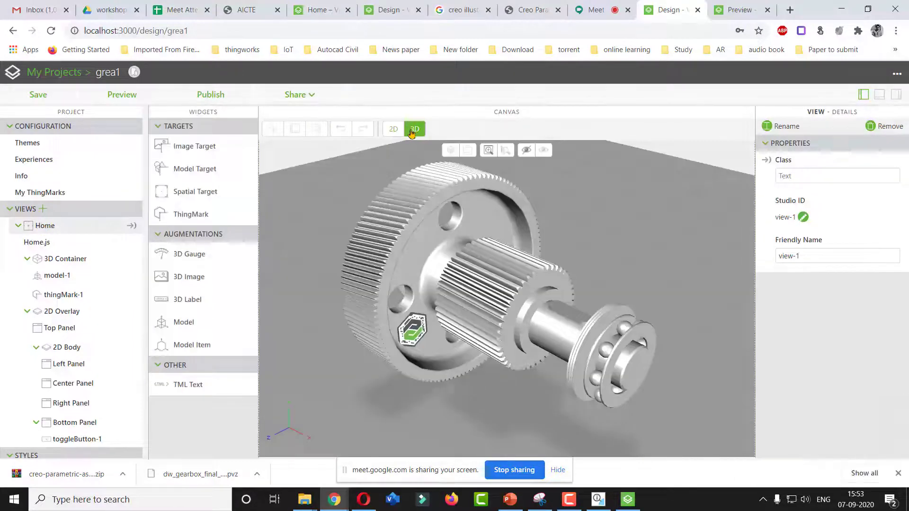
pyautogui.click(471, 294)
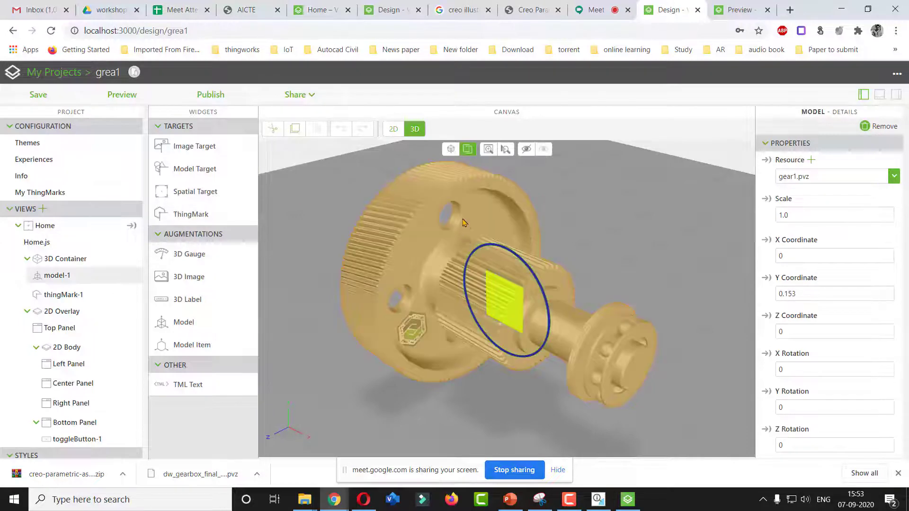
pyautogui.doubleClick(795, 215)
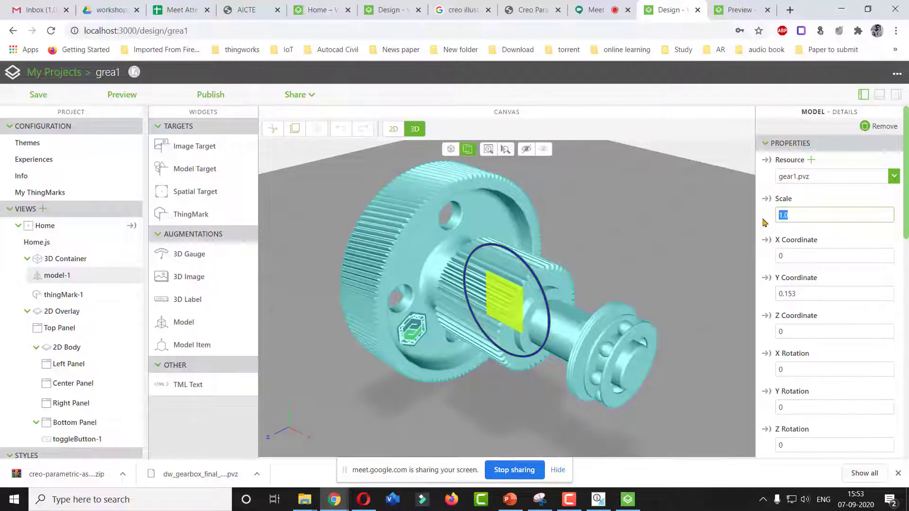
pyautogui.write('0.5')
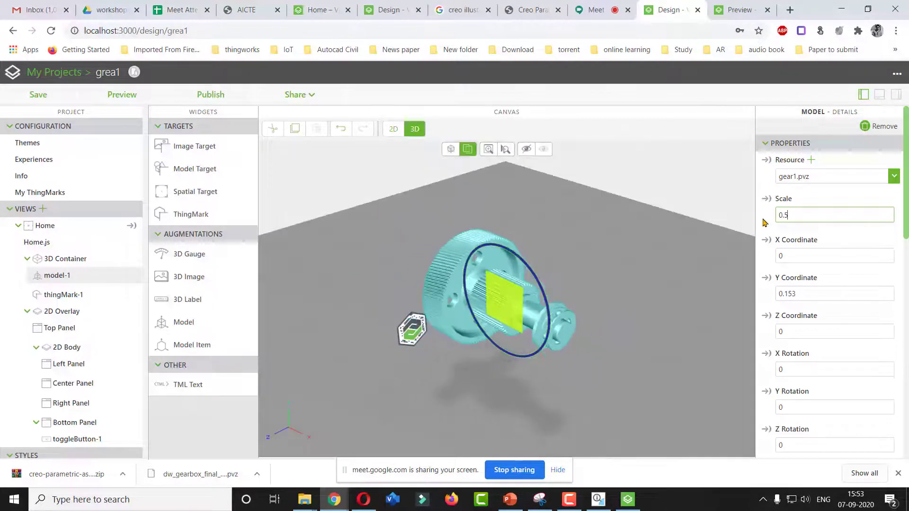
pyautogui.click(421, 365)
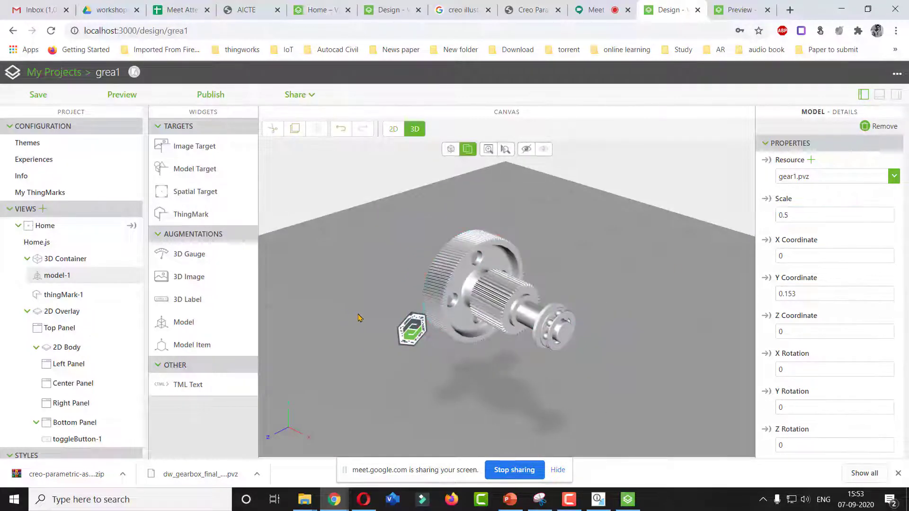
# Move and rotate the ThingMark with the transform gizmo so it sits against the gear shaft
pyautogui.click(413, 331)
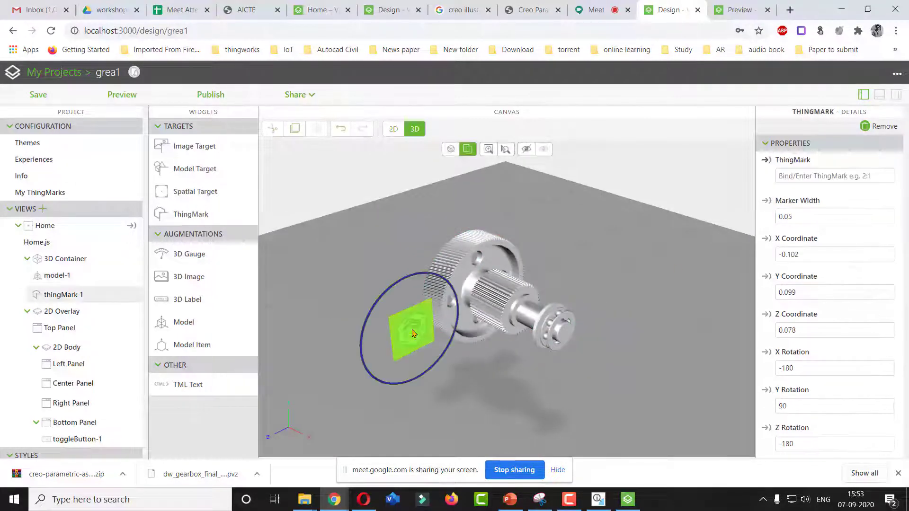
pyautogui.click(452, 150)
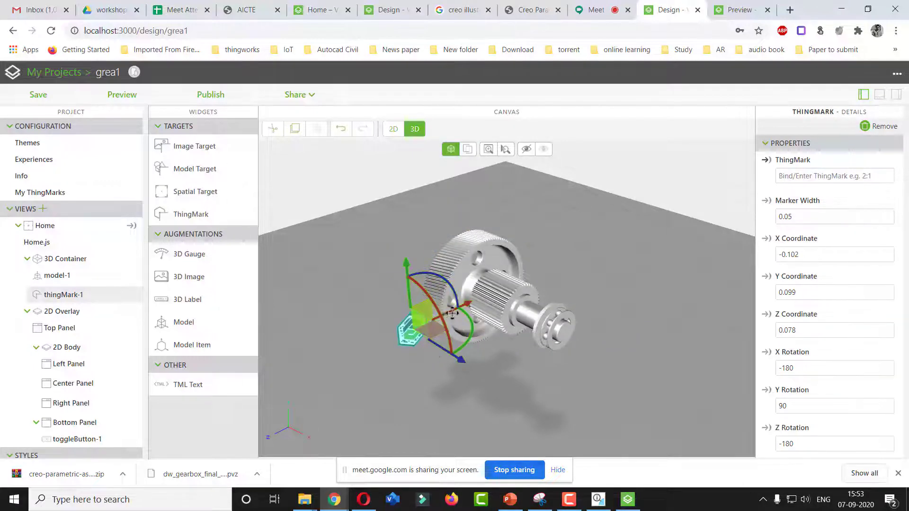
pyautogui.moveTo(443, 320)
pyautogui.mouseDown()
pyautogui.moveTo(394, 272)
pyautogui.moveTo(406, 297)
pyautogui.moveTo(429, 298)
pyautogui.moveTo(467, 275)
pyautogui.mouseUp()
pyautogui.moveTo(416, 321)
pyautogui.mouseDown()
pyautogui.moveTo(475, 330)
pyautogui.moveTo(455, 334)
pyautogui.moveTo(458, 327)
pyautogui.moveTo(482, 350)
pyautogui.mouseUp()
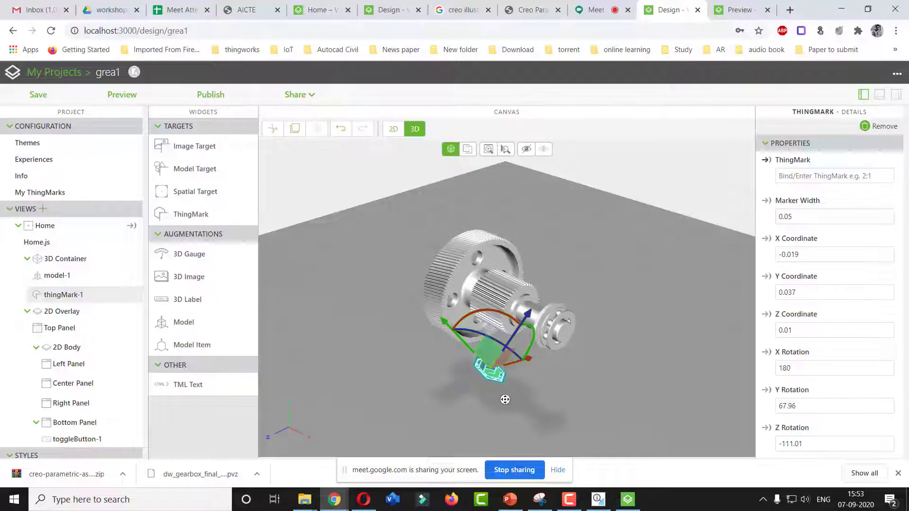
pyautogui.moveTo(544, 390); pyautogui.dragTo(546, 384)
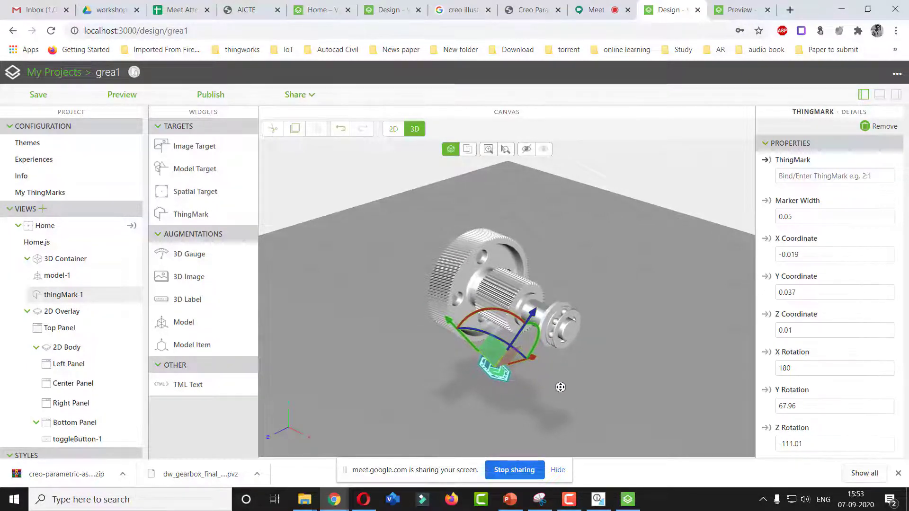
pyautogui.moveTo(569, 371)
pyautogui.mouseDown(button='right')
pyautogui.moveTo(562, 377)
pyautogui.moveTo(559, 366)
pyautogui.mouseUp(button='right')
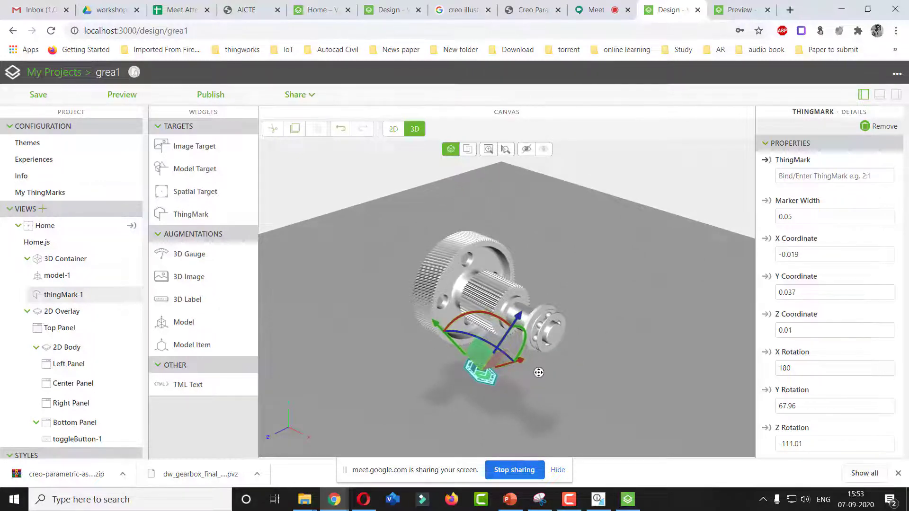
pyautogui.moveTo(548, 364); pyautogui.dragTo(404, 362, button='middle')
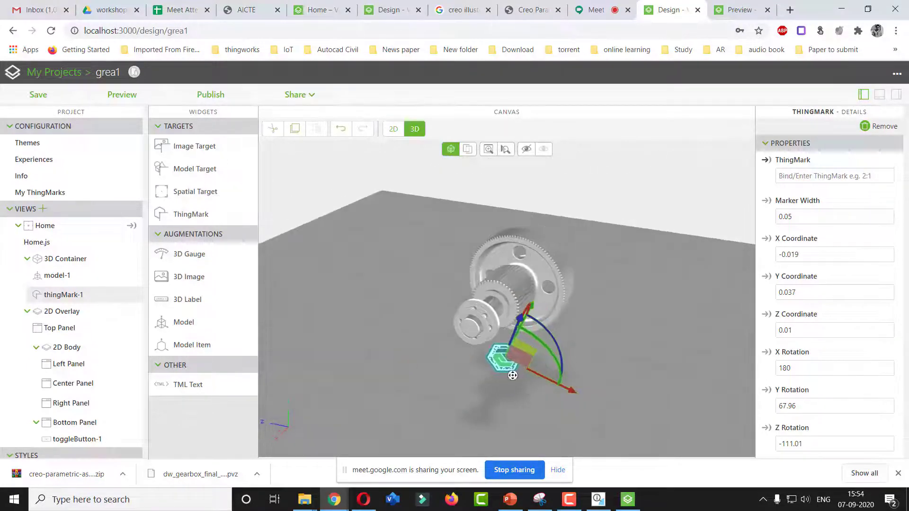
pyautogui.moveTo(514, 373); pyautogui.dragTo(493, 332, button='middle')
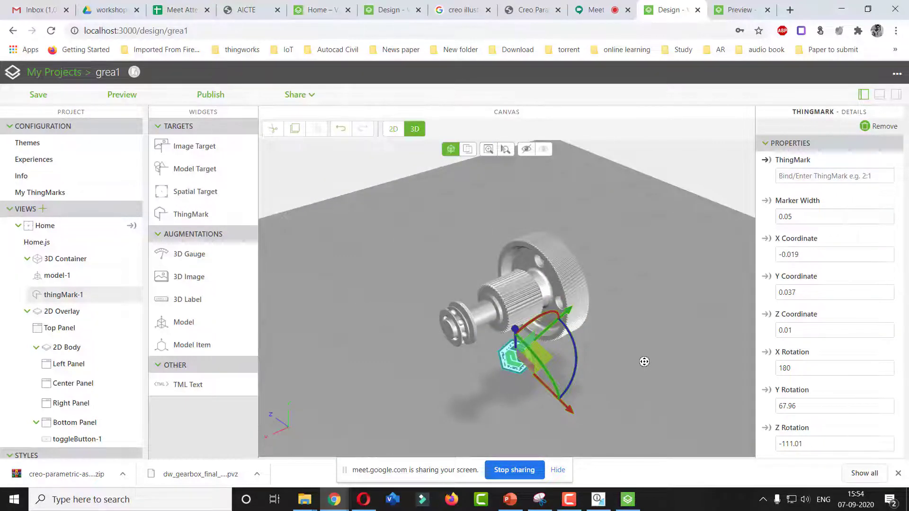
pyautogui.moveTo(646, 413); pyautogui.dragTo(405, 442, button='middle')
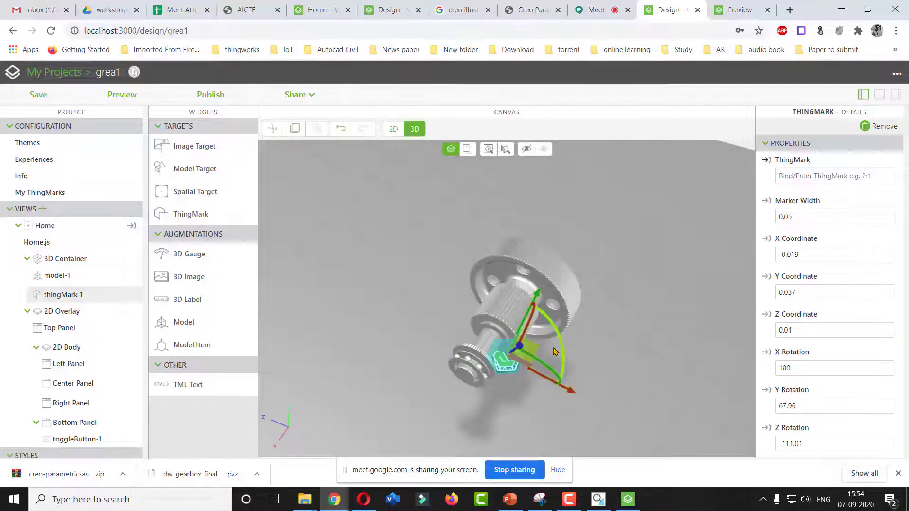
pyautogui.moveTo(546, 366)
pyautogui.mouseDown()
pyautogui.moveTo(560, 357)
pyautogui.moveTo(546, 377)
pyautogui.mouseUp()
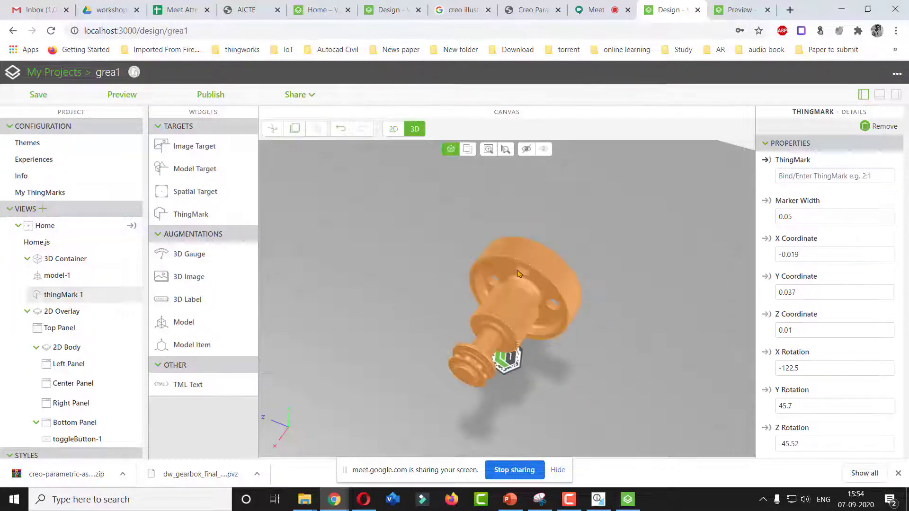
# Set the ThingMark's marker width to 0.1
pyautogui.click(505, 358)
pyautogui.moveTo(803, 218); pyautogui.dragTo(777, 224)
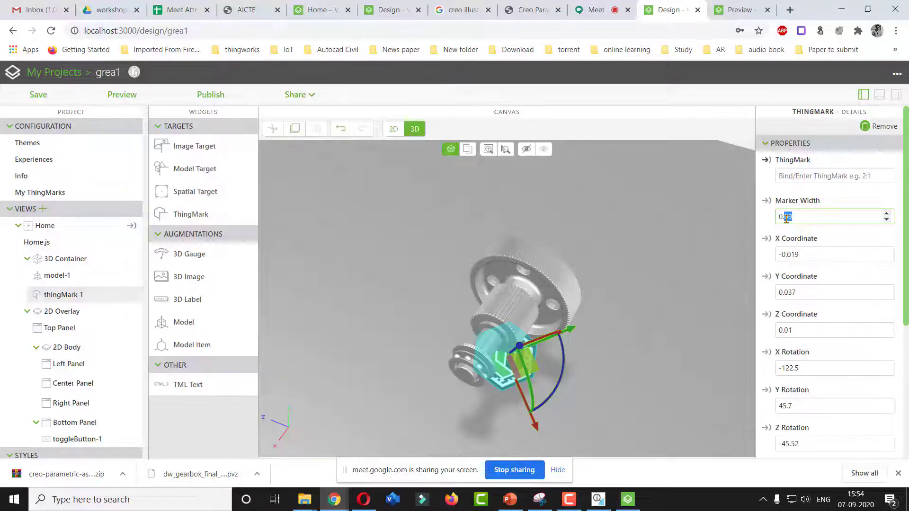
pyautogui.click(707, 256)
# Save the project and switch the canvas back to 2D
pyautogui.click(46, 97)
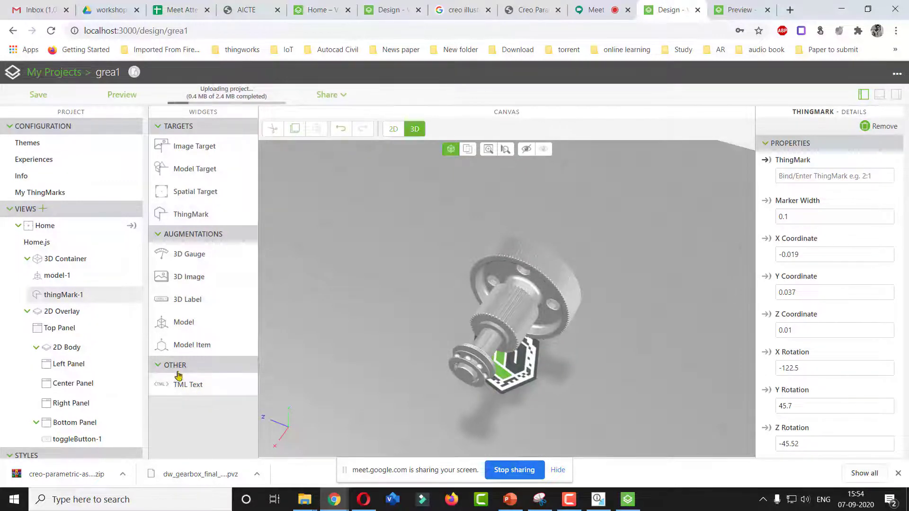
pyautogui.click(394, 129)
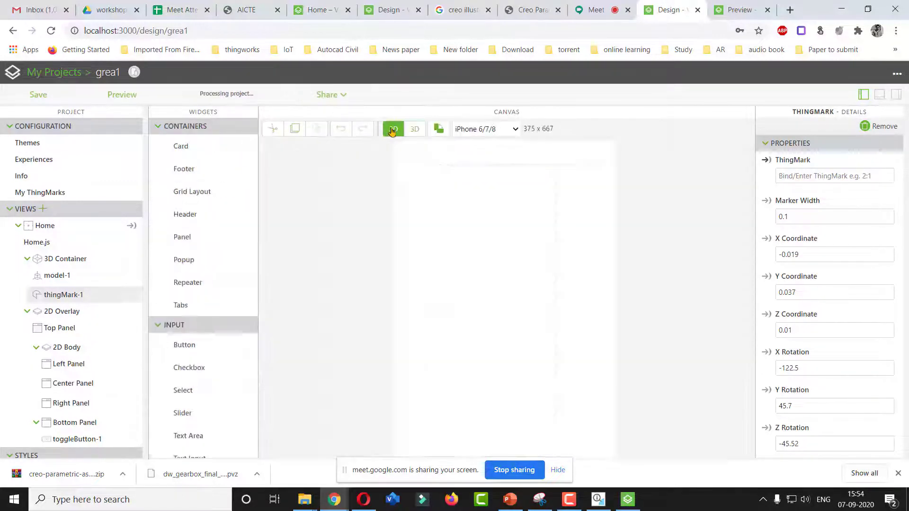
# Scroll through the 2D widget palette to review the available widgets
pyautogui.scroll(-3, 232, 303)
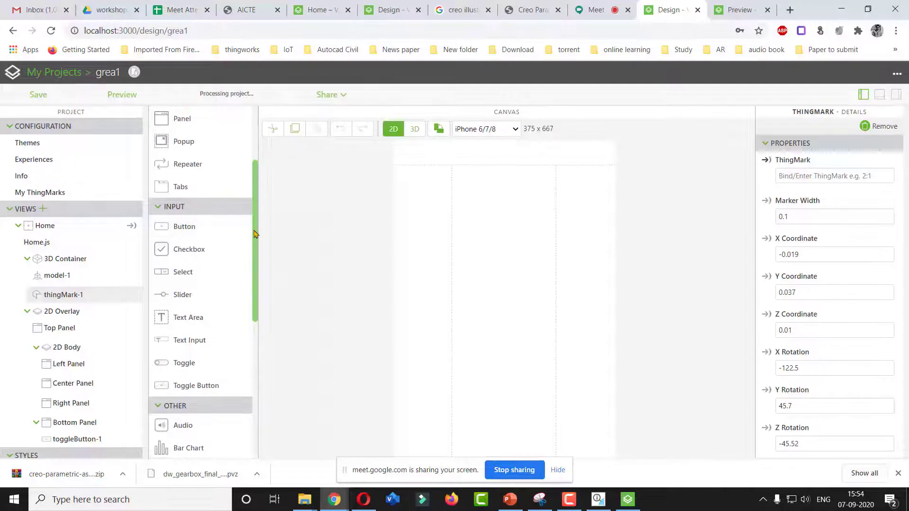
pyautogui.scroll(-1, 254, 246)
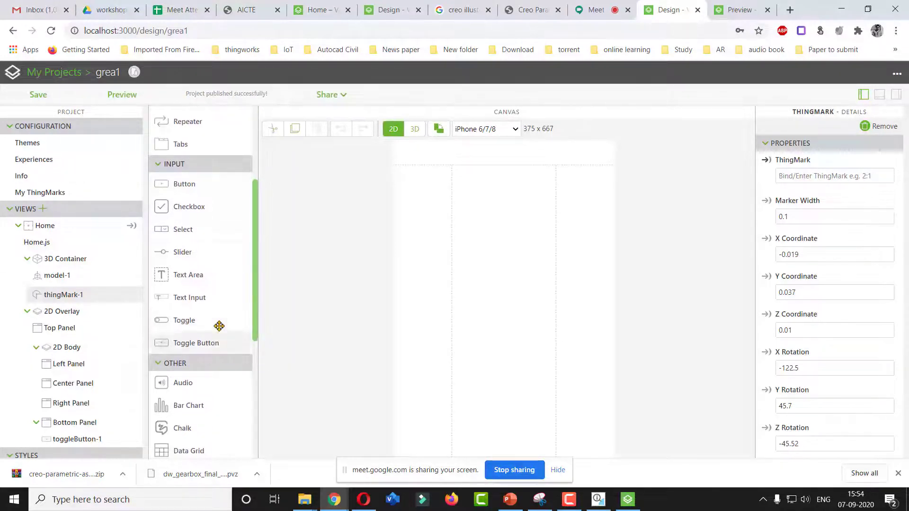
pyautogui.scroll(-3, 223, 303)
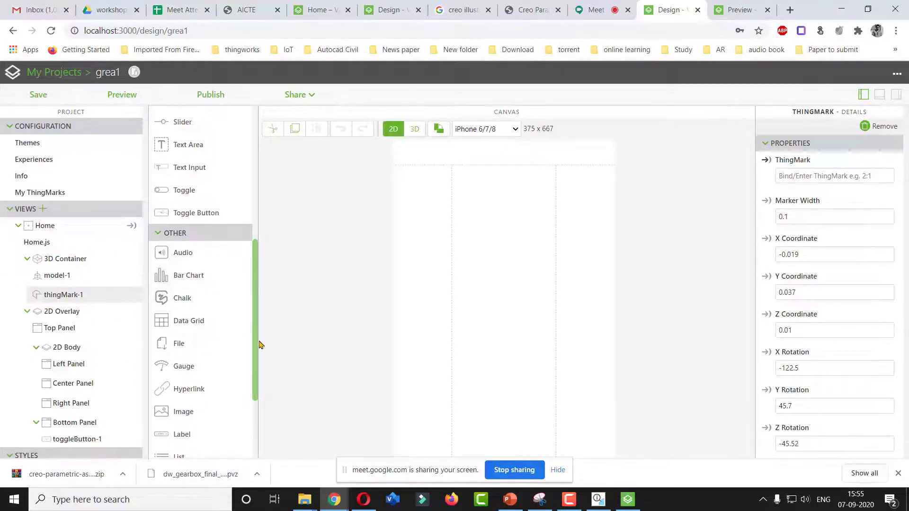
pyautogui.moveTo(255, 338); pyautogui.dragTo(256, 400)
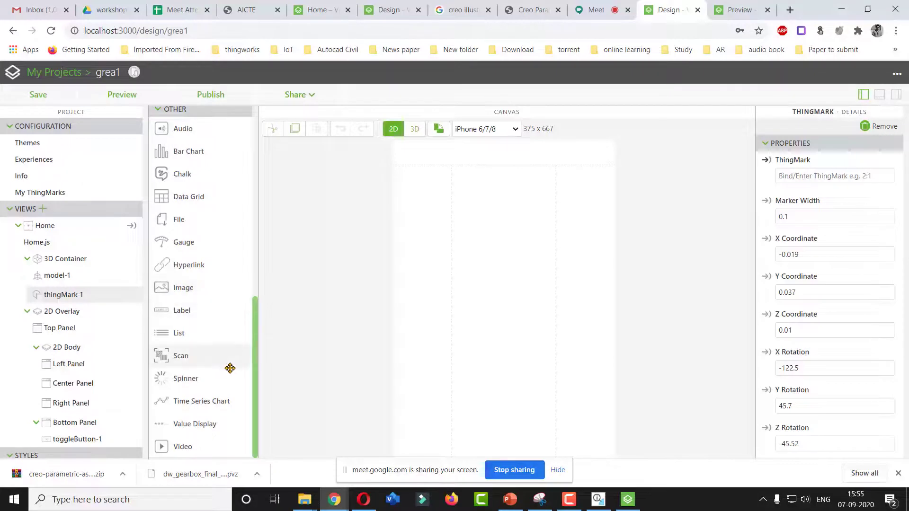
pyautogui.moveTo(256, 359); pyautogui.dragTo(260, 197)
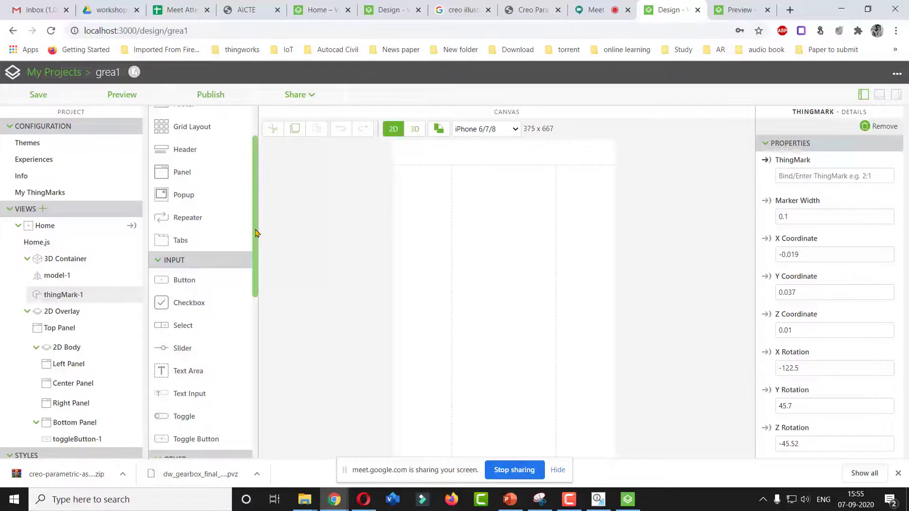
pyautogui.moveTo(255, 233); pyautogui.dragTo(264, 201)
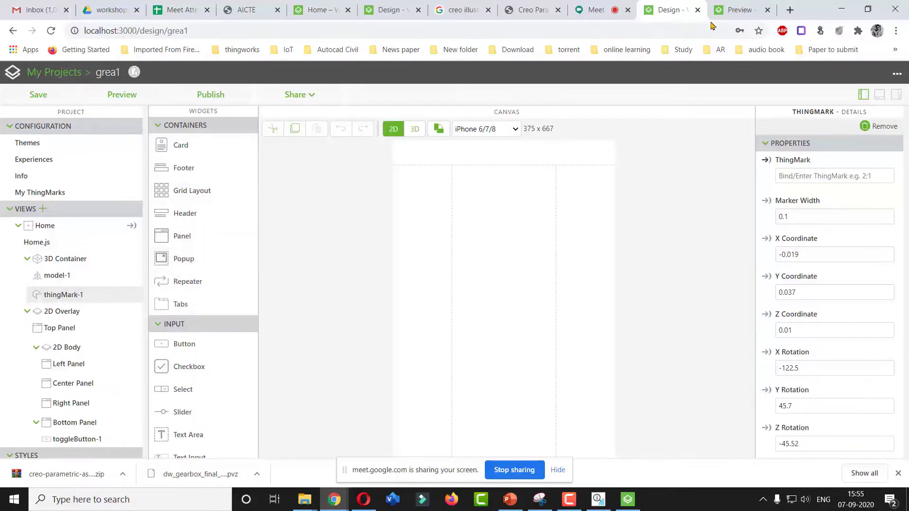
pyautogui.click(728, 10)
pyautogui.click(662, 12)
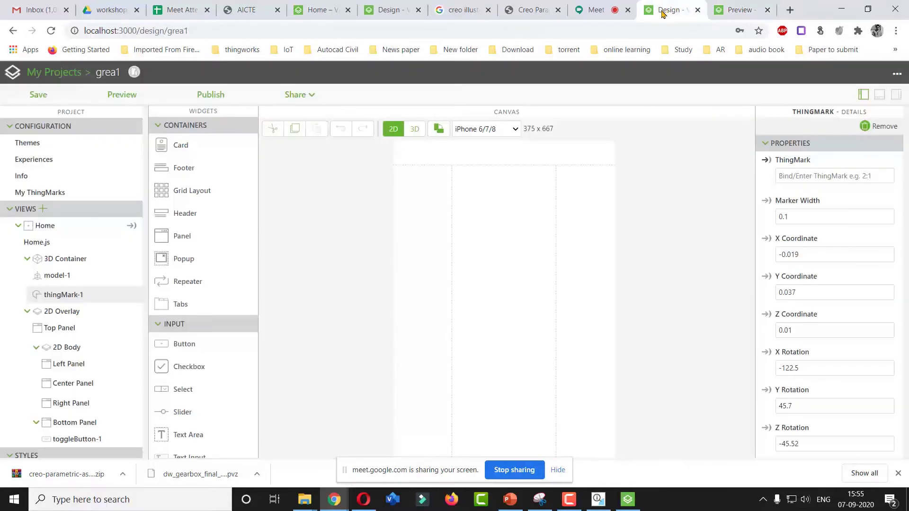